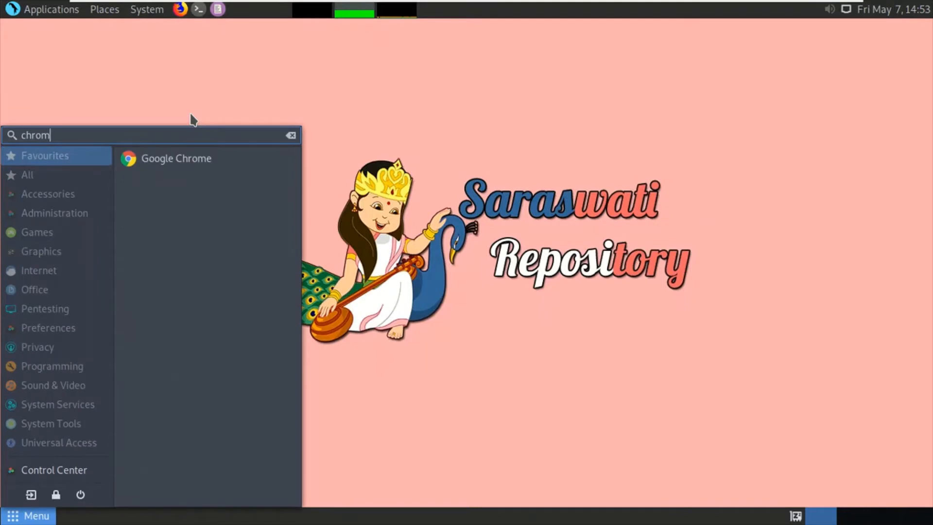
Launch Google Chrome and search Google for "amazon console"
text(e)
key(Return)
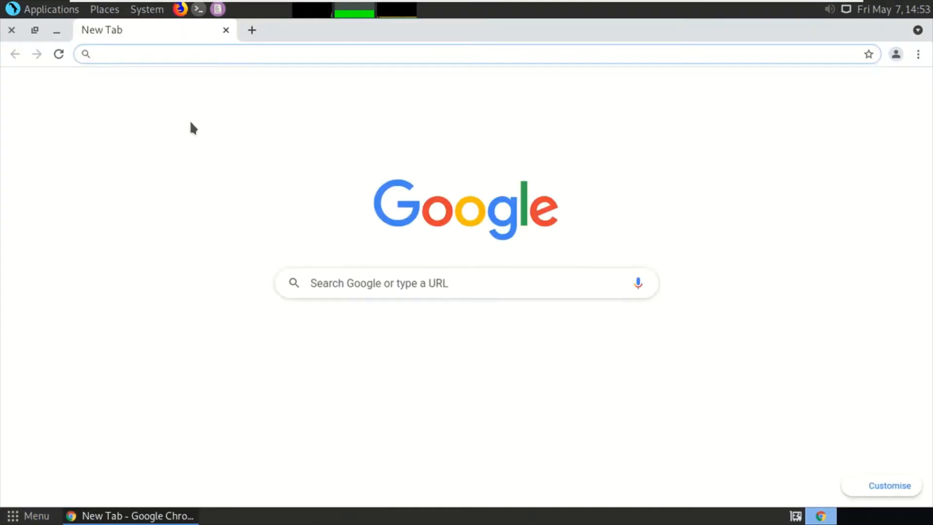
text(ama)
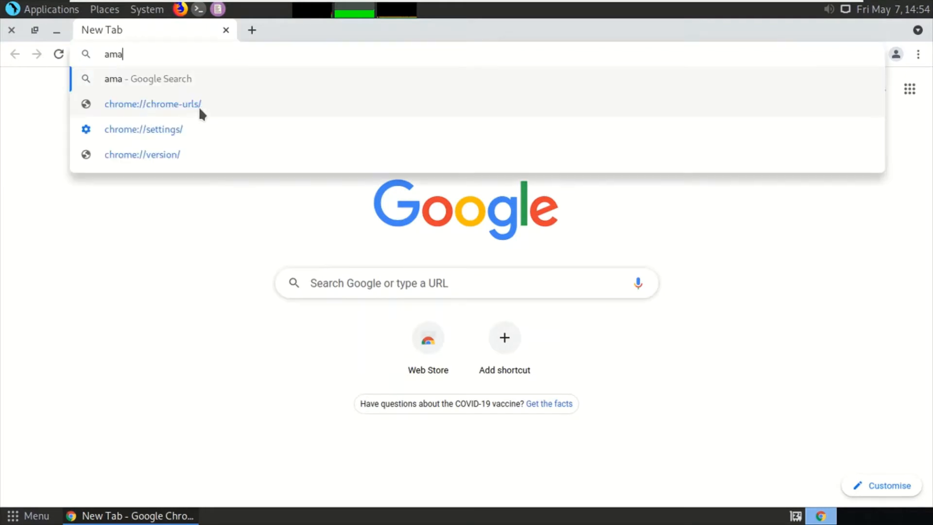
text(zon console)
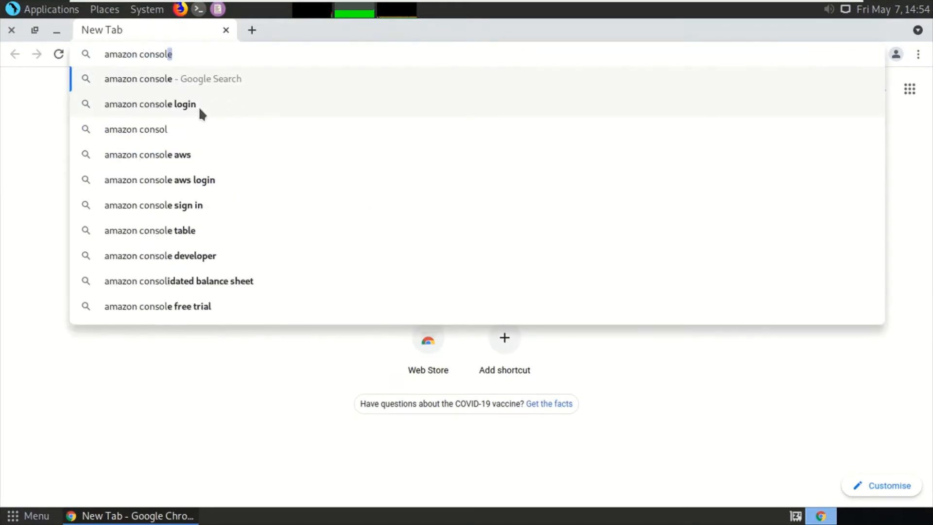
key(Return)
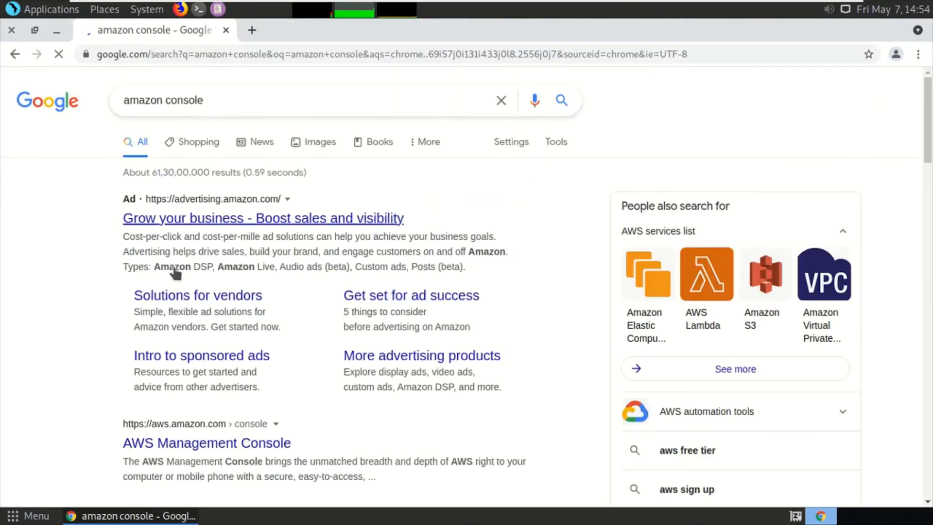
Open the AWS Management Console result and go to the console sign-in page from the account options
scroll(163, 350, down, 1)
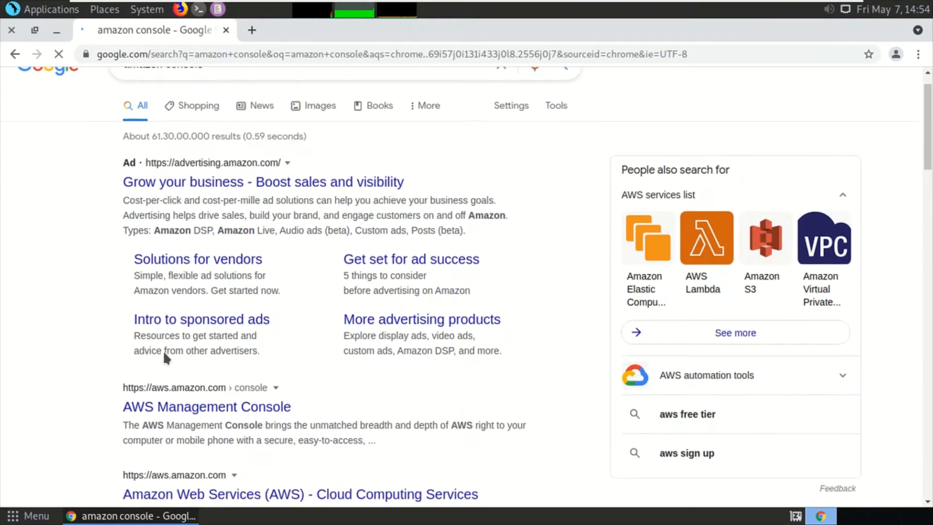
click(209, 405)
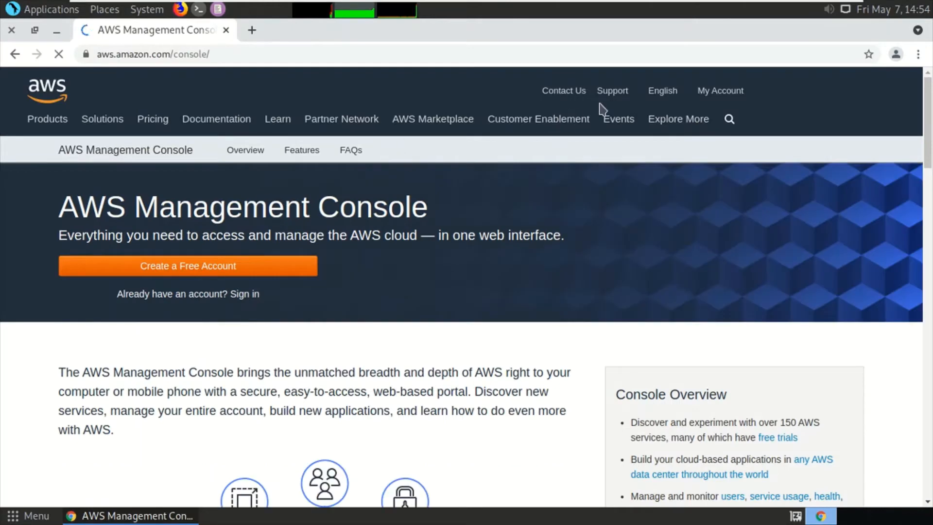
click(737, 94)
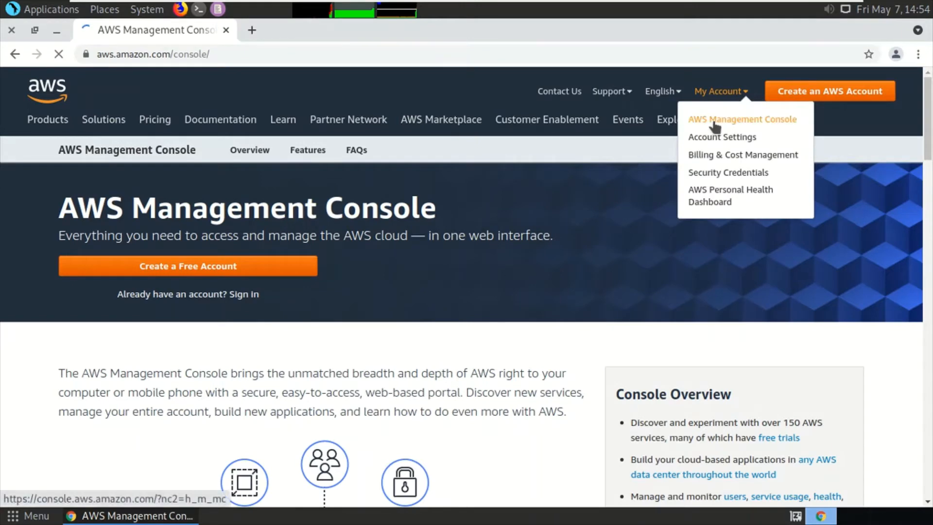
click(713, 123)
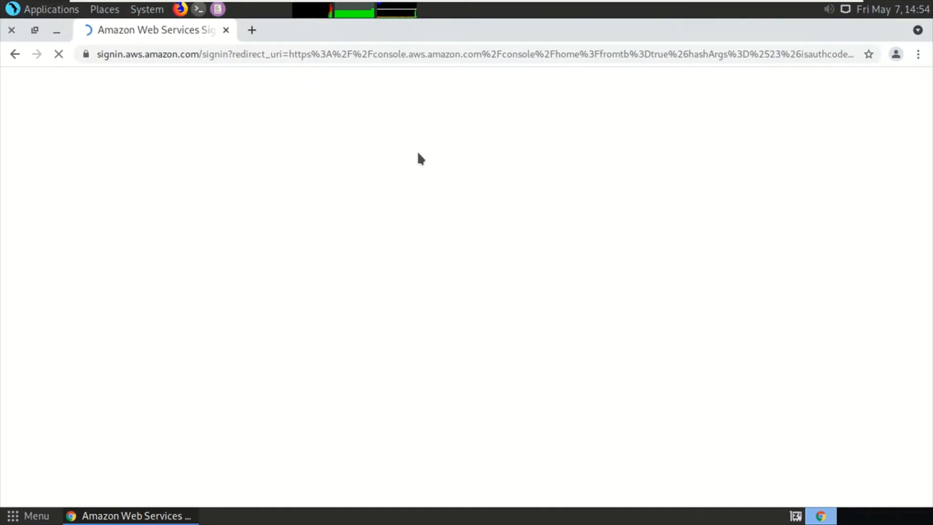
Choose to sign in as an IAM user and submit the account alias
click(223, 276)
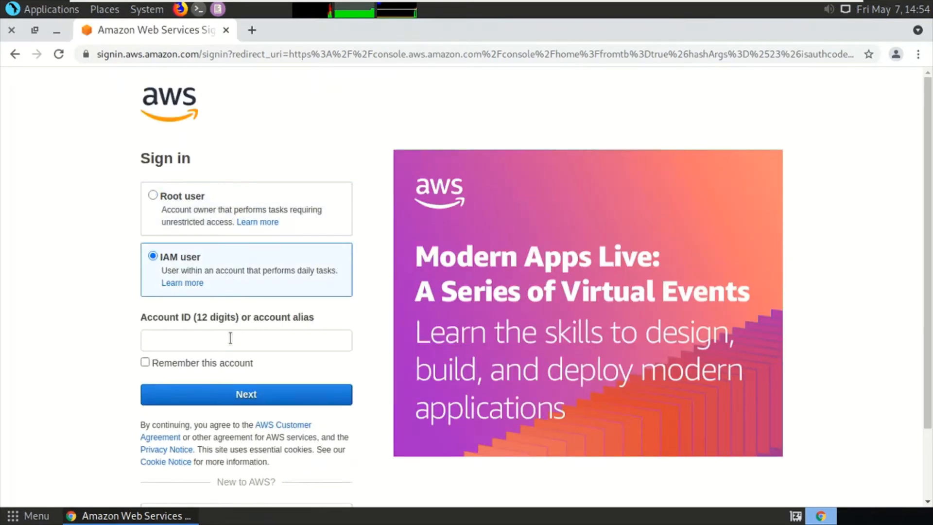
click(236, 340)
text(iamvsm)
key(Return)
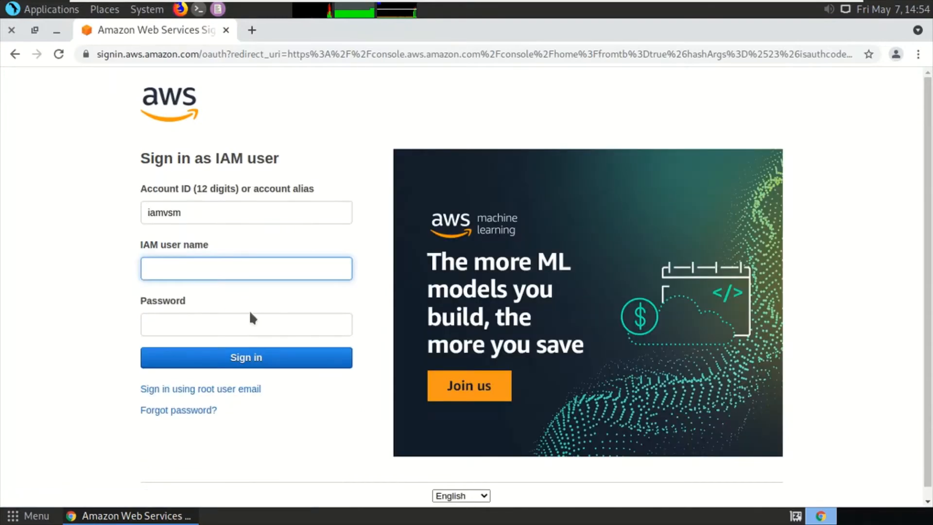
Sign in with the IAM user name and account password, and decline to save the password in the browser
text(iamvsm)
key(Tab)
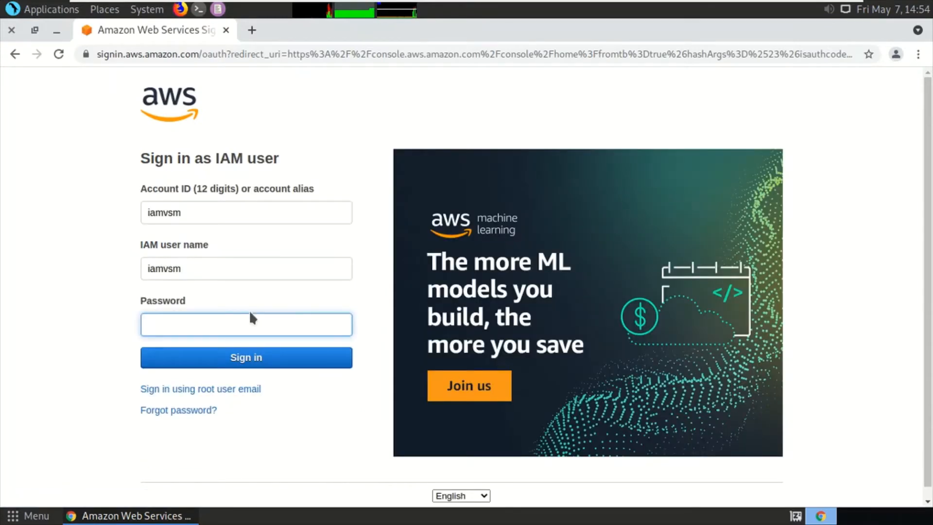
text(••••)
key(BackSpace)
key(BackSpace)
key(BackSpace)
key(BackSpace)
text(••••••••••)
key(Return)
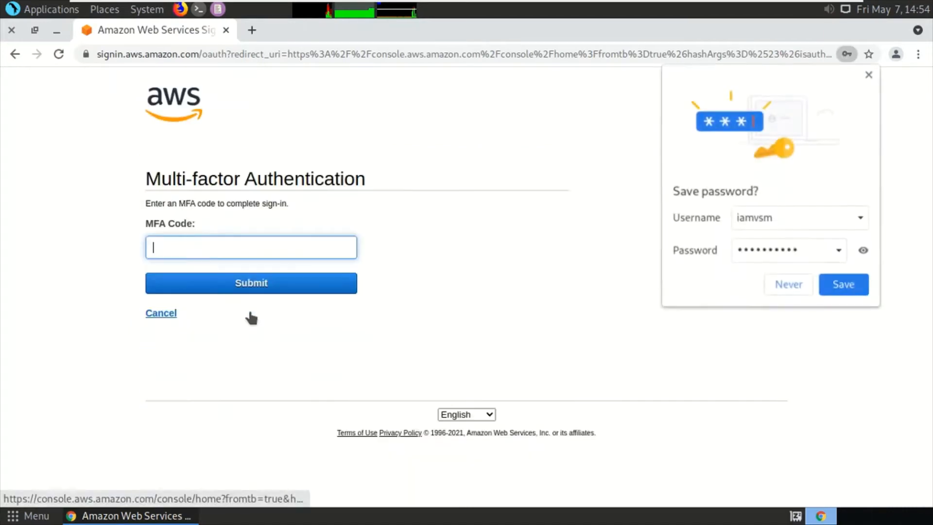
click(777, 286)
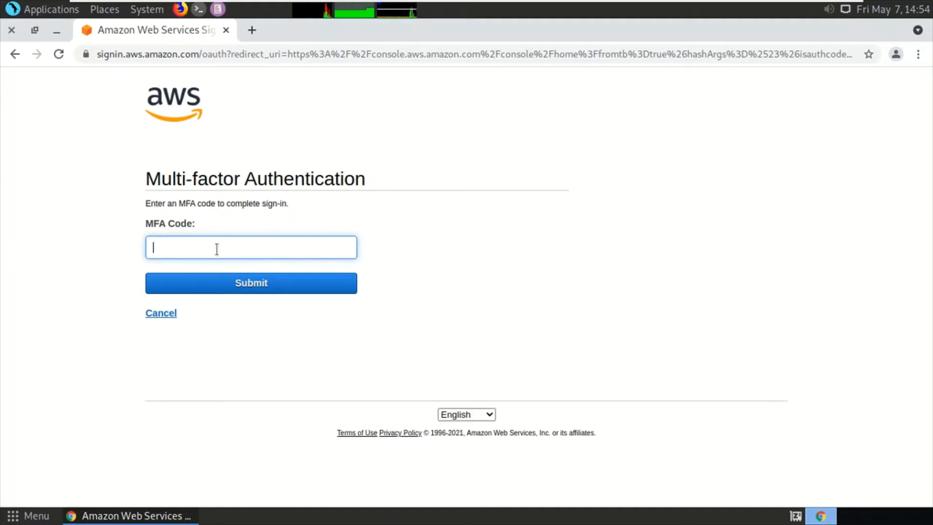
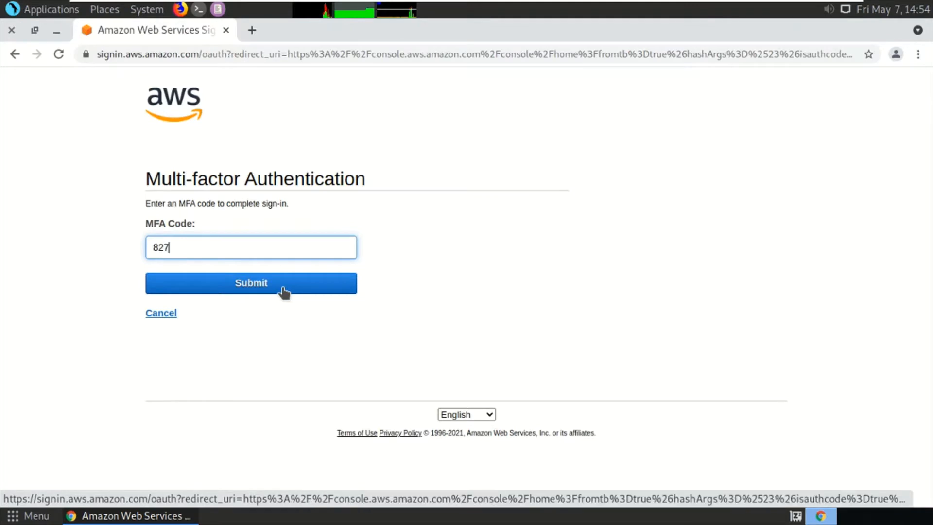
Enter the MFA code and submit it to complete the sign-in
click(281, 287)
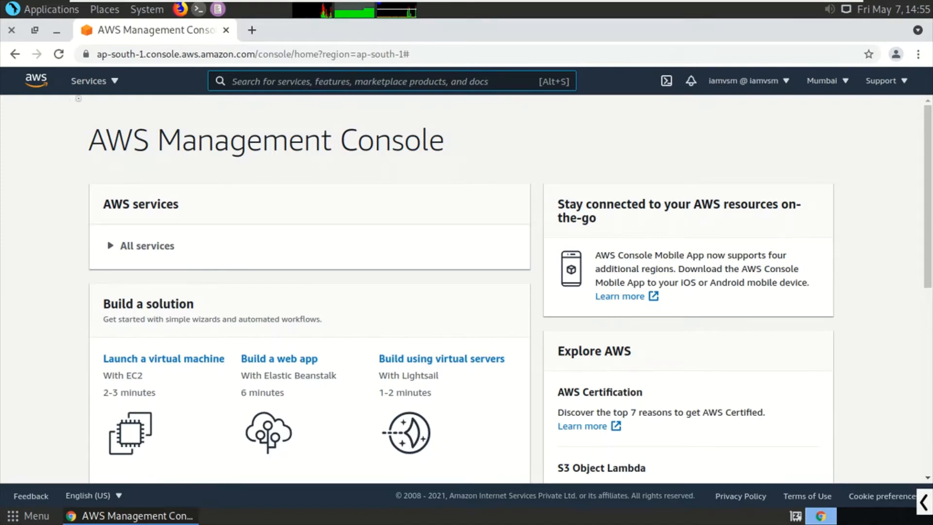
drag(105, 73, 73, 102)
key(ctrl+alt+c)
key(ctrl+alt+c)
key(ctrl+alt+c)
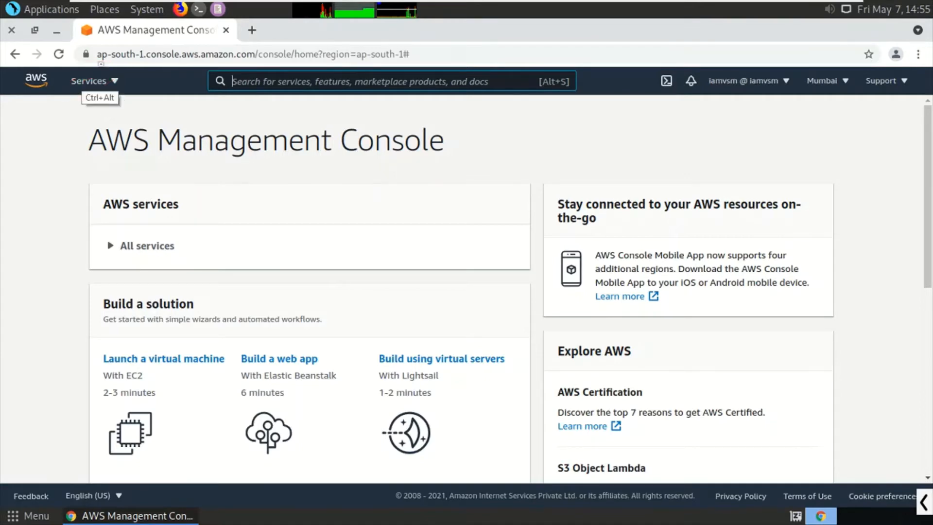
mouse_move(73, 73)
mouse_down()
mouse_move(81, 99)
mouse_move(112, 63)
mouse_up()
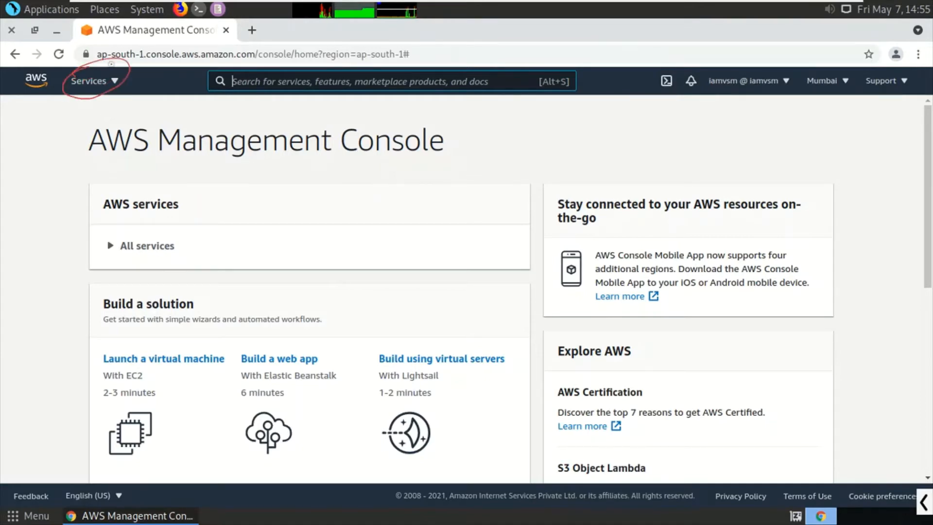
key(ctrl+alt+c)
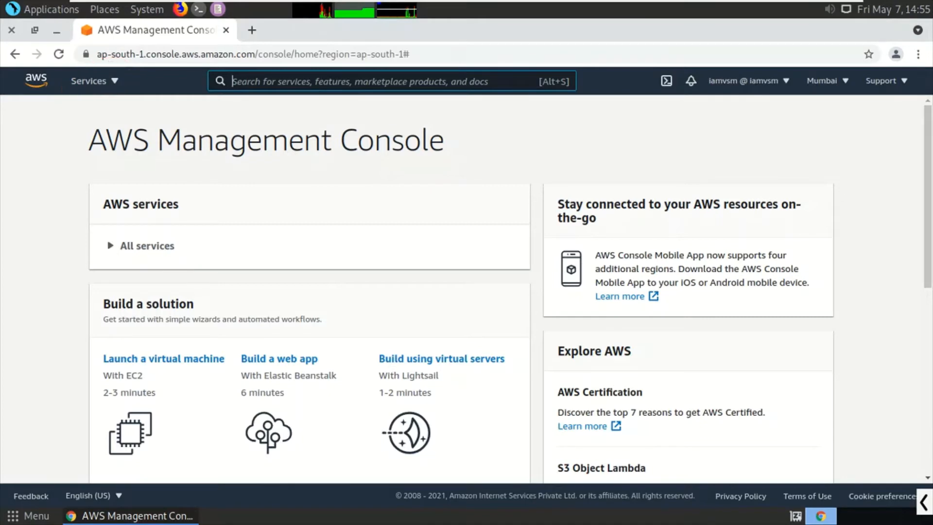
Open Lightsail from the Compute services and start creating an instance
click(115, 86)
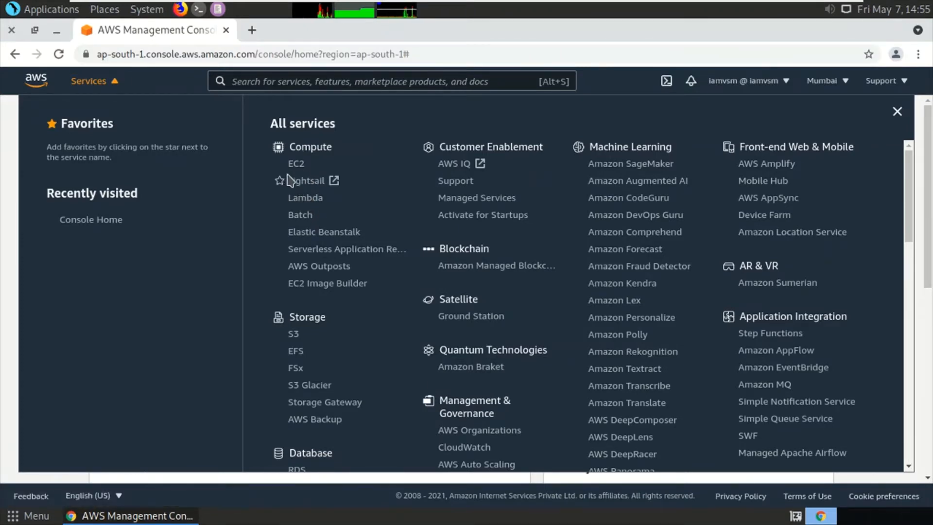
click(302, 182)
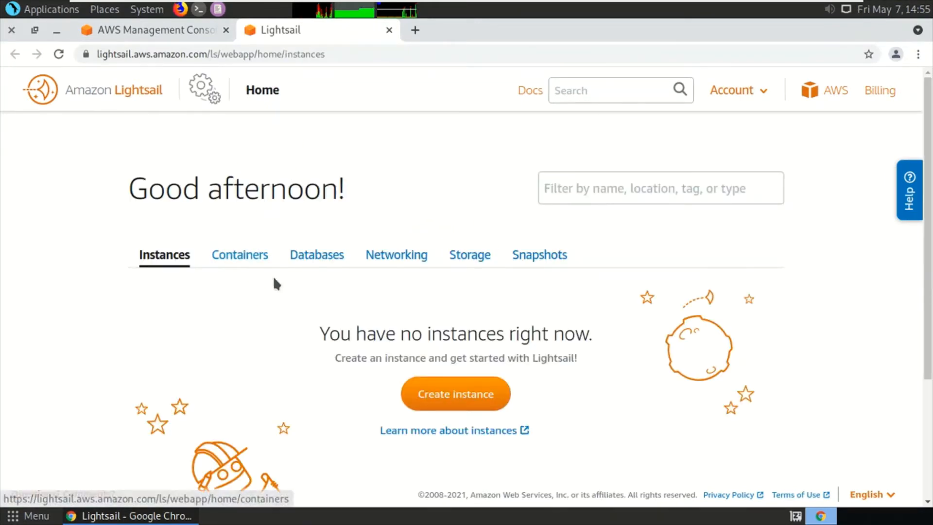
click(448, 403)
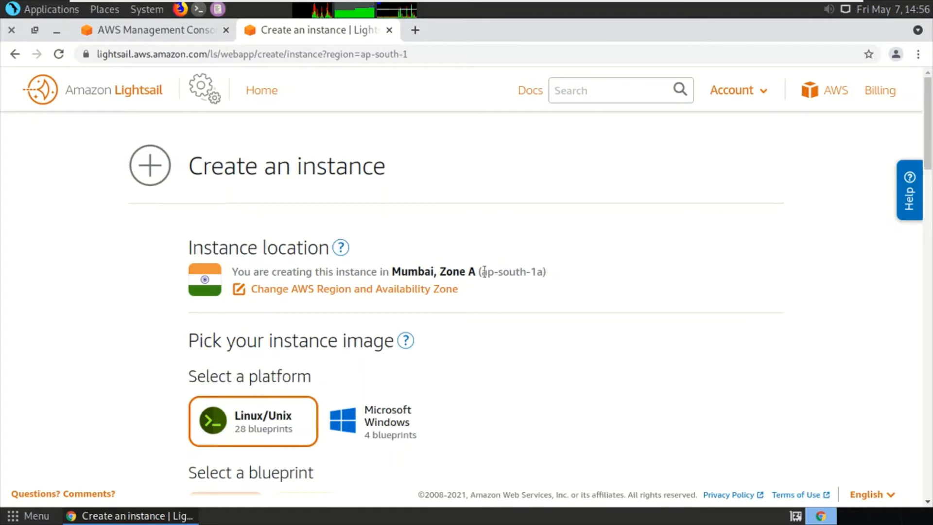
Examine the instance creation page, including the instance location, platforms, blueprints and optional settings
drag(392, 274, 476, 275)
click(482, 295)
scroll(481, 298, down, 1)
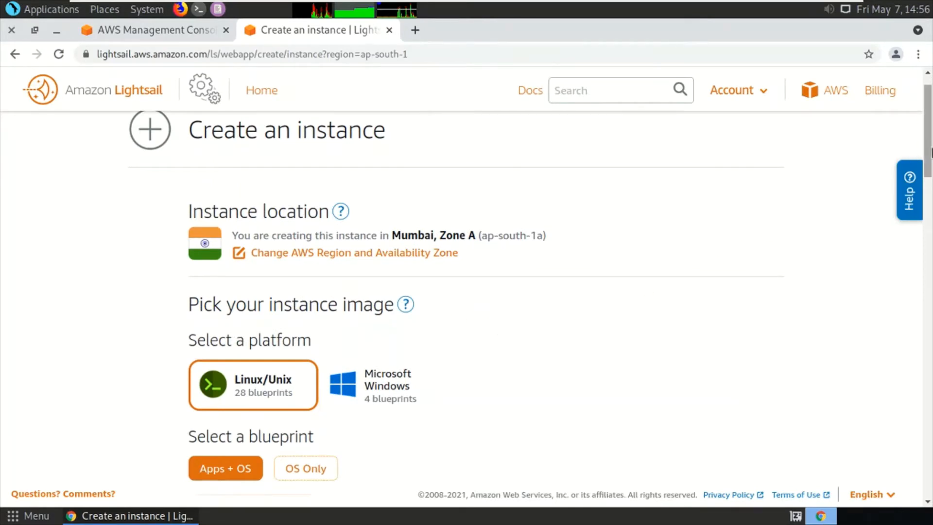
scroll(742, 241, down, 1)
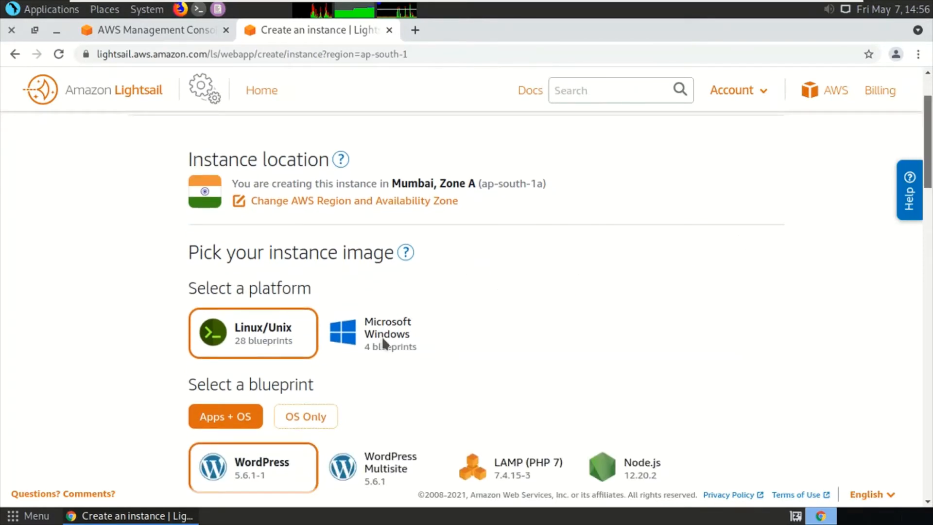
scroll(381, 336, down, 15)
scroll(359, 316, up, 5)
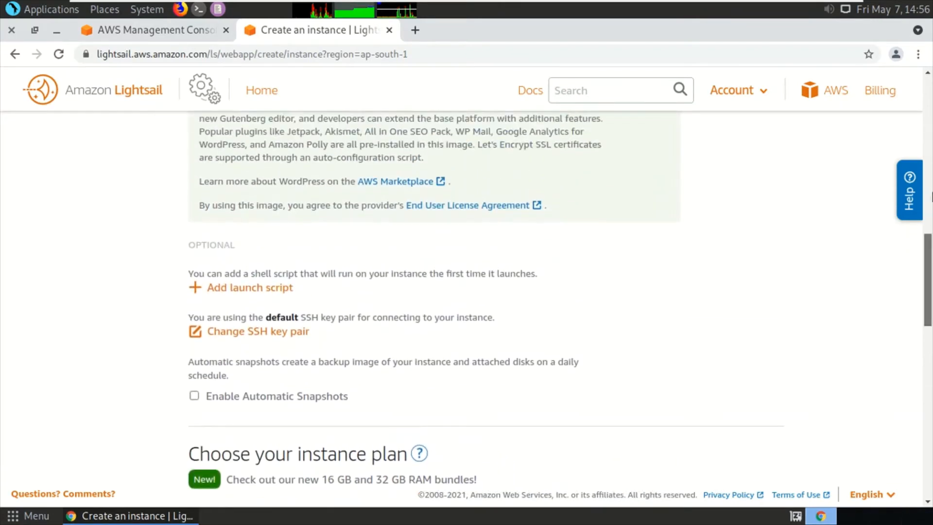
scroll(883, 271, up, 3)
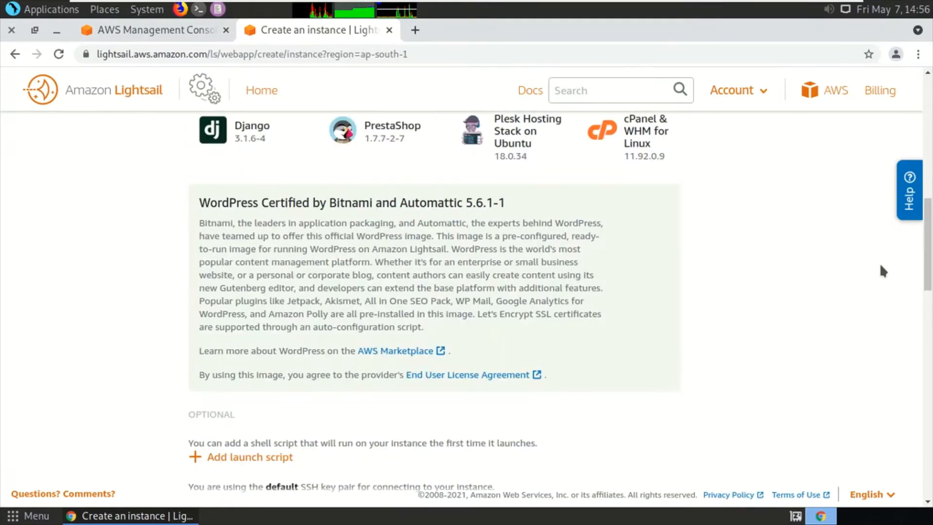
scroll(864, 267, up, 5)
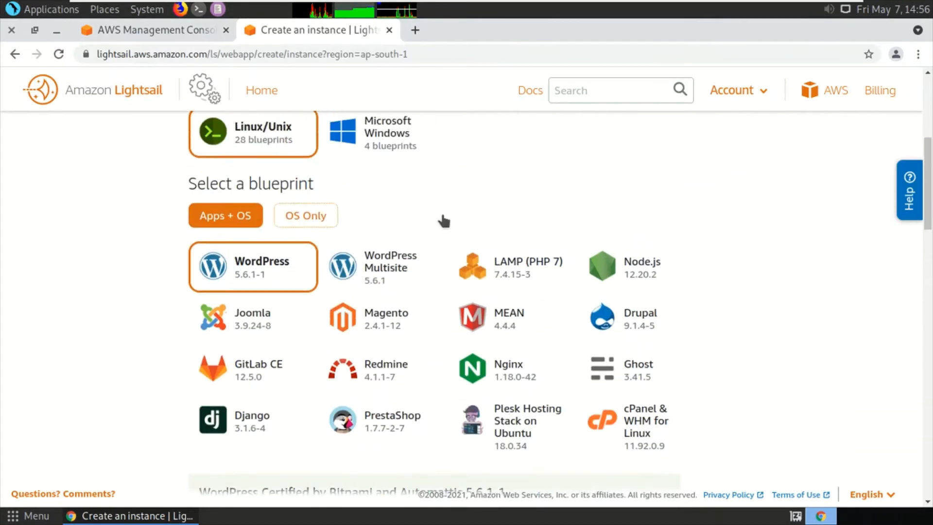
scroll(390, 228, up, 3)
Compare the Microsoft Windows and Linux/Unix OS Only blueprints, returning to the Linux/Unix Apps + OS set
click(376, 218)
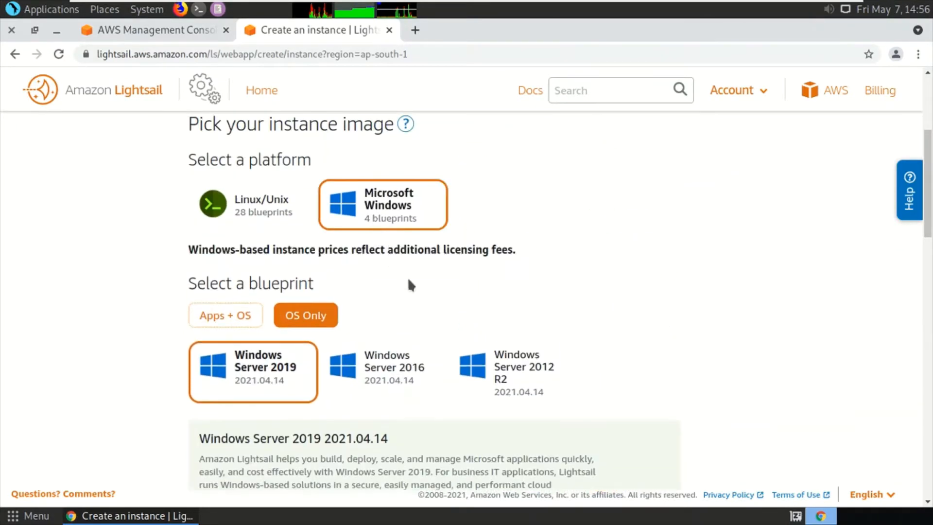
click(263, 222)
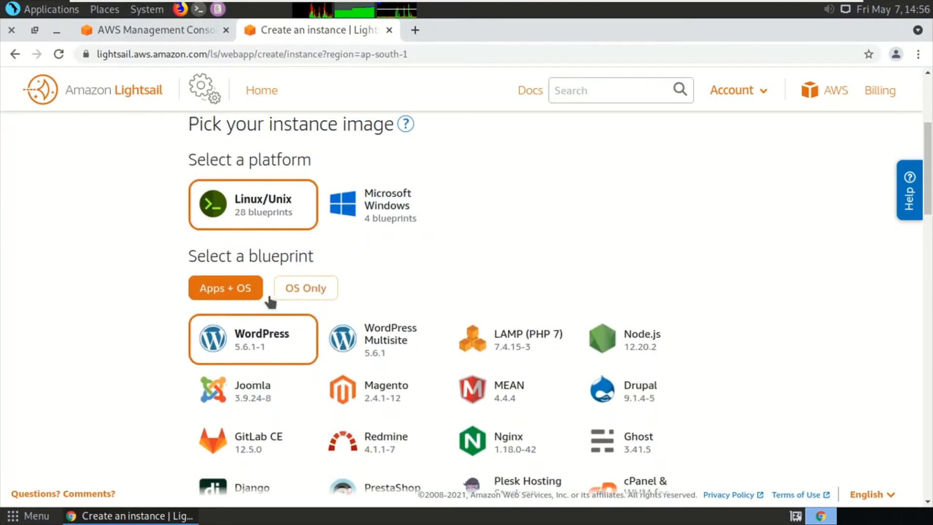
click(307, 291)
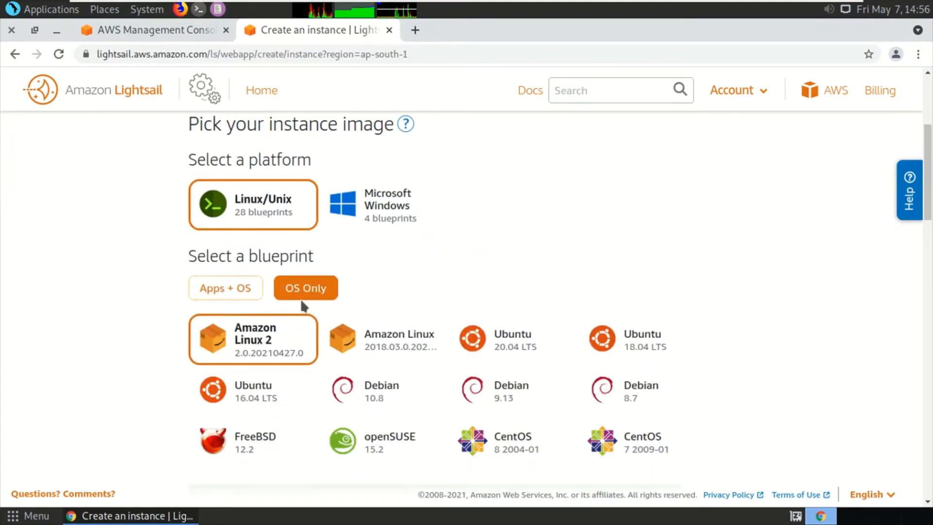
click(234, 291)
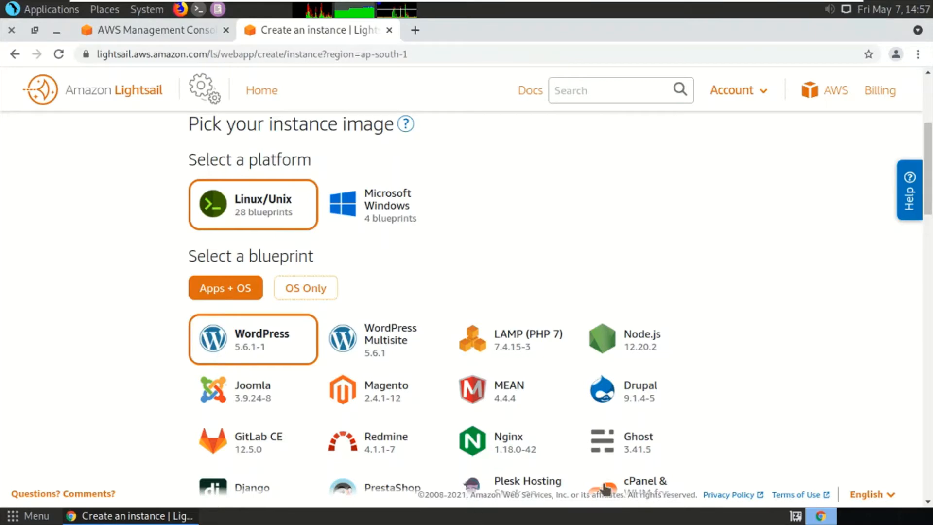
Review the Apps + OS blueprints and the available monthly instance plans
drag(931, 187, 931, 203)
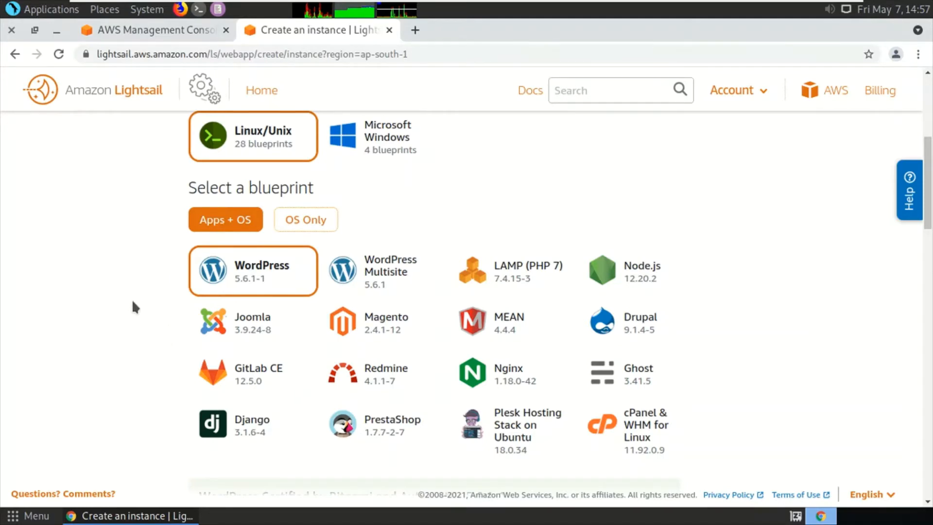
scroll(133, 299, up, 1)
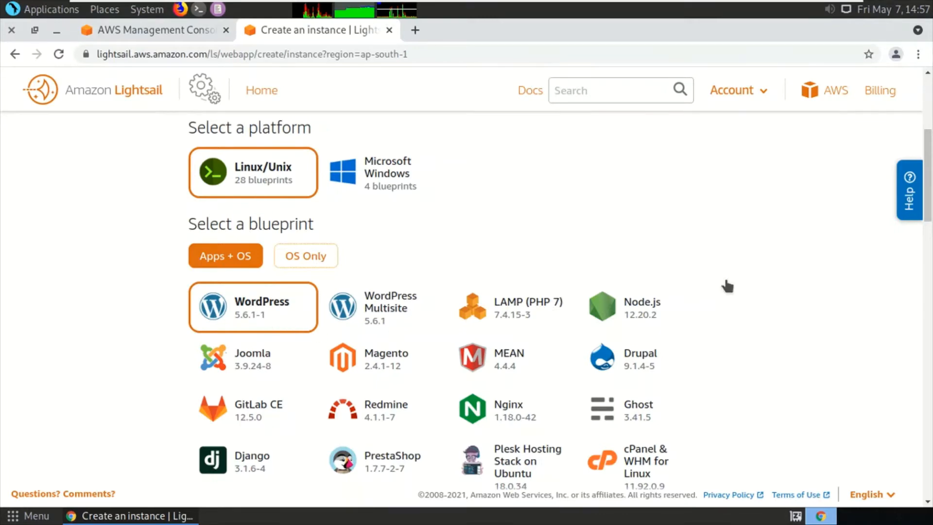
scroll(928, 184, down, 2)
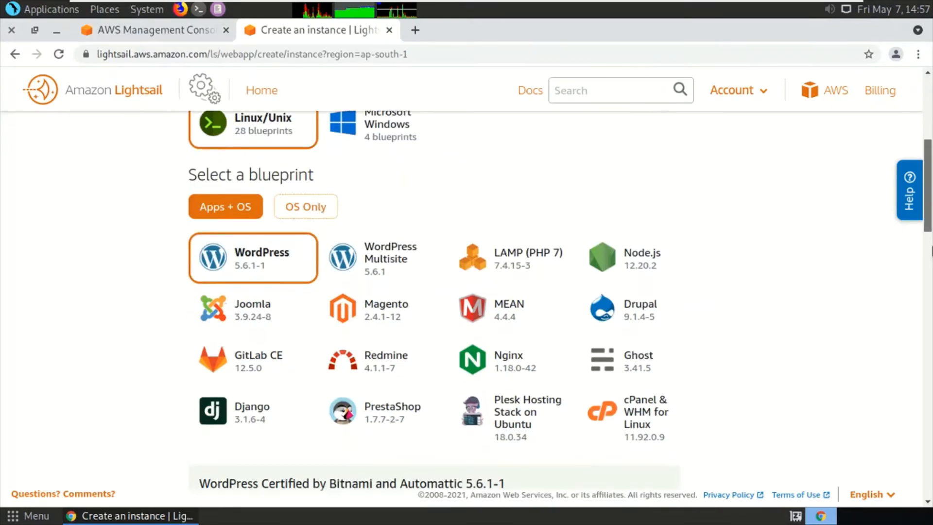
scroll(254, 477, down, 20)
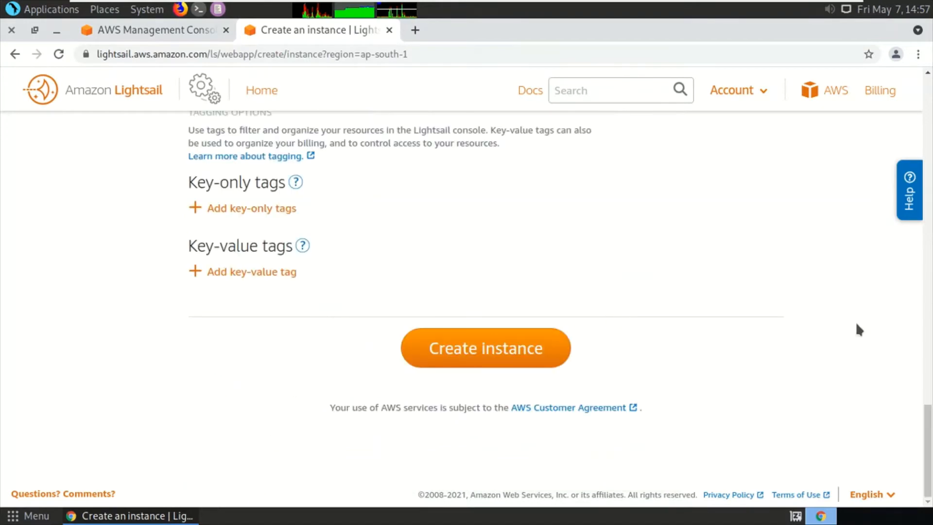
drag(929, 430, 932, 263)
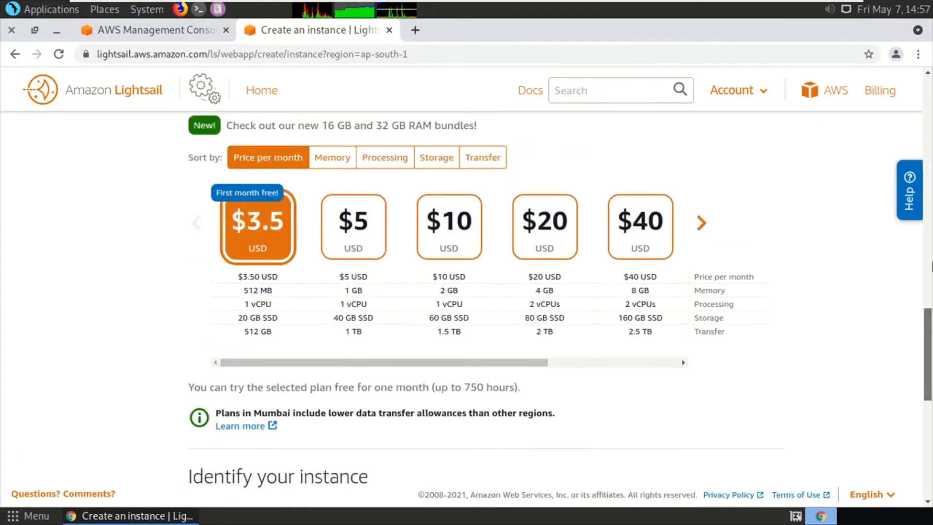
Examine the WordPress blueprint description and the optional launch script, default SSH key pair and automatic snapshot settings
drag(929, 318, 931, 265)
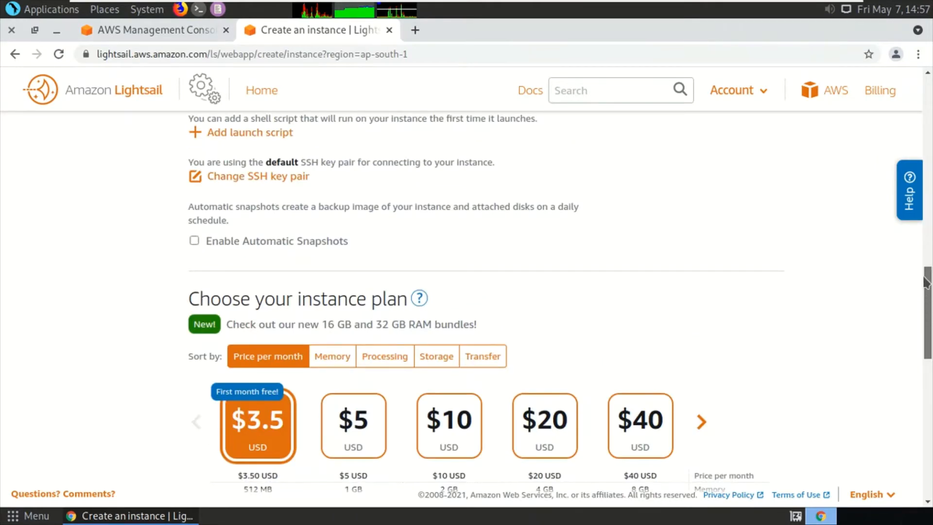
scroll(931, 307, down, 1)
drag(932, 307, 932, 237)
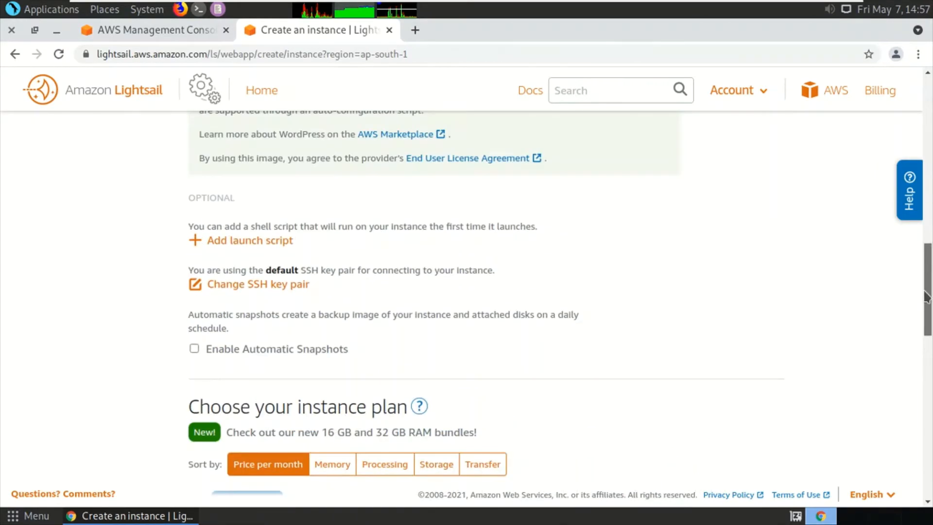
scroll(801, 278, down, 1)
scroll(784, 270, up, 5)
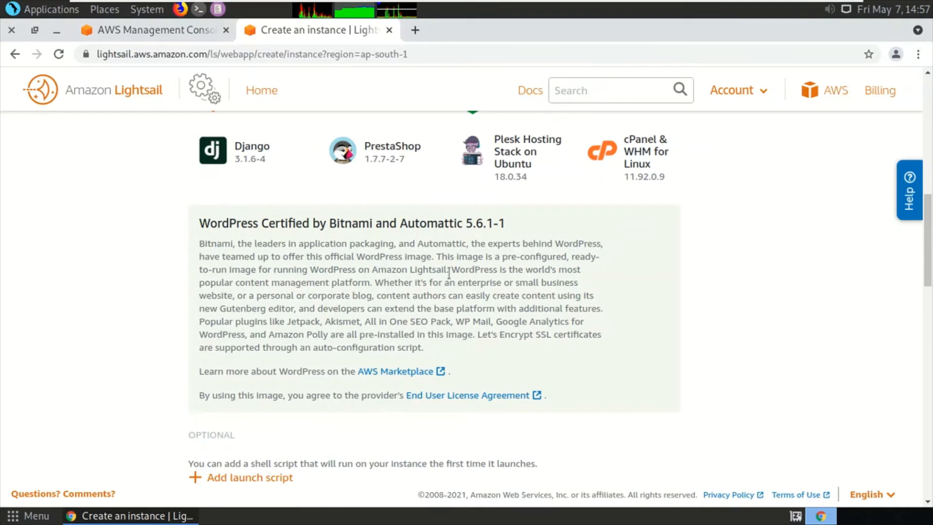
scroll(437, 279, up, 5)
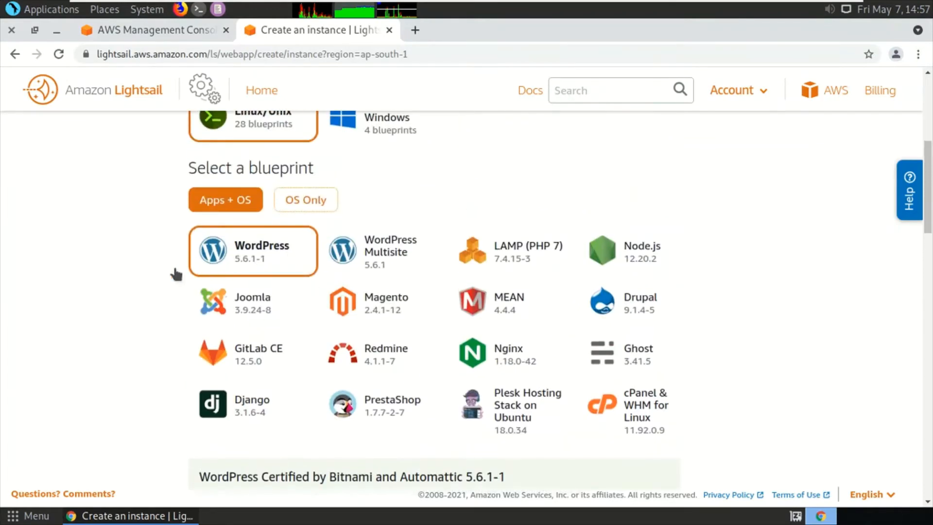
scroll(150, 273, down, 5)
scroll(165, 287, down, 5)
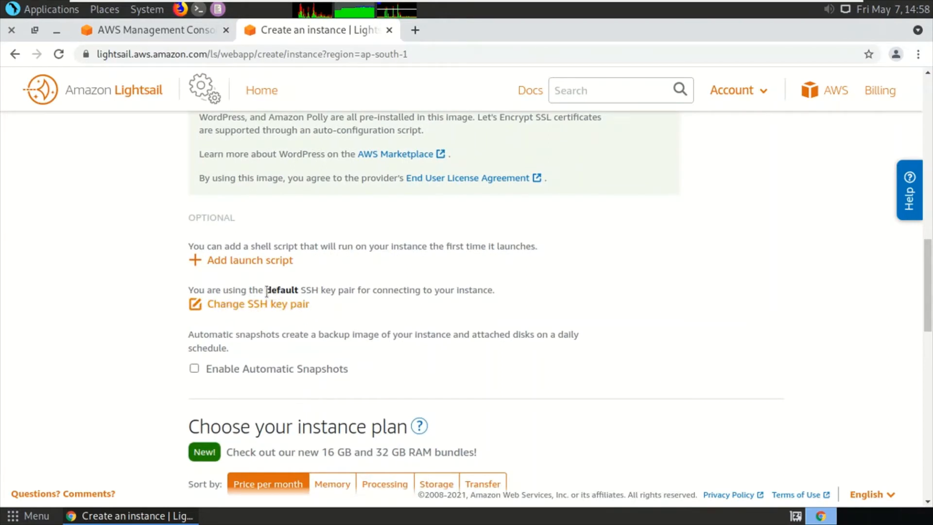
drag(266, 291, 337, 292)
click(344, 311)
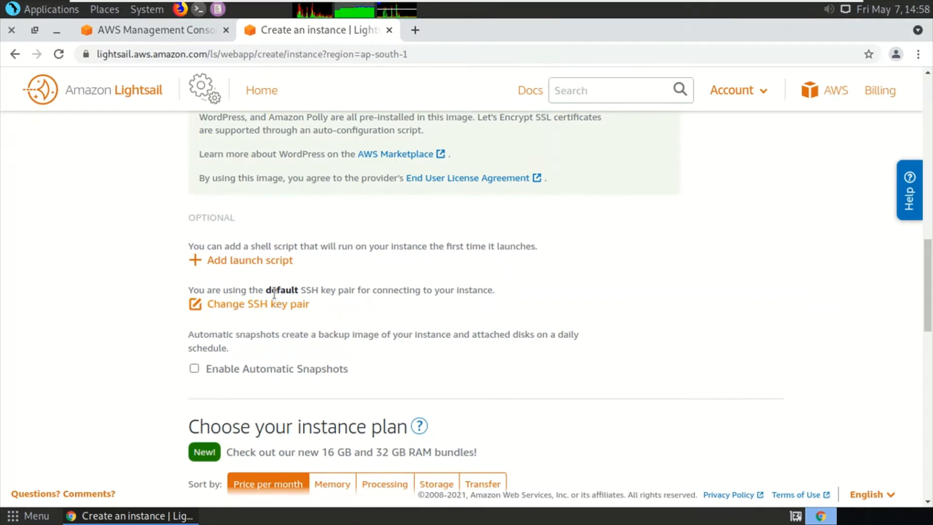
drag(266, 290, 323, 290)
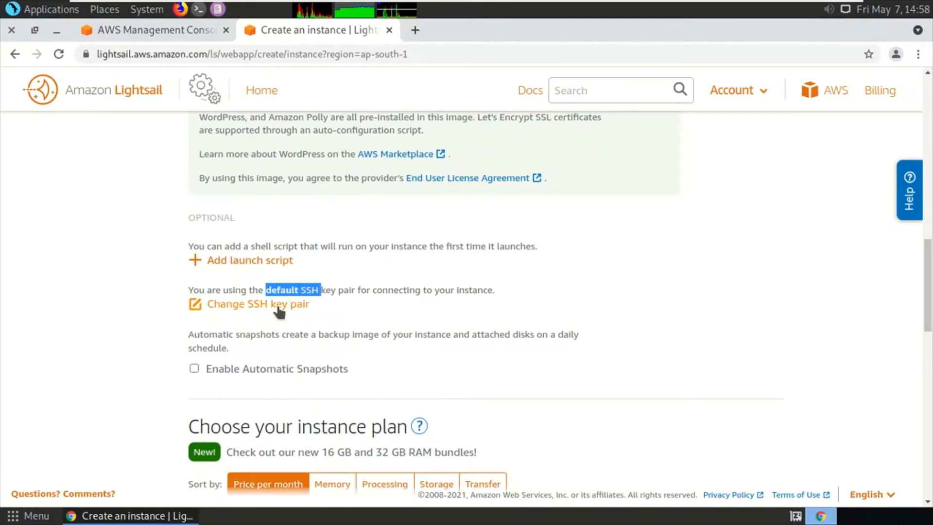
scroll(306, 315, down, 3)
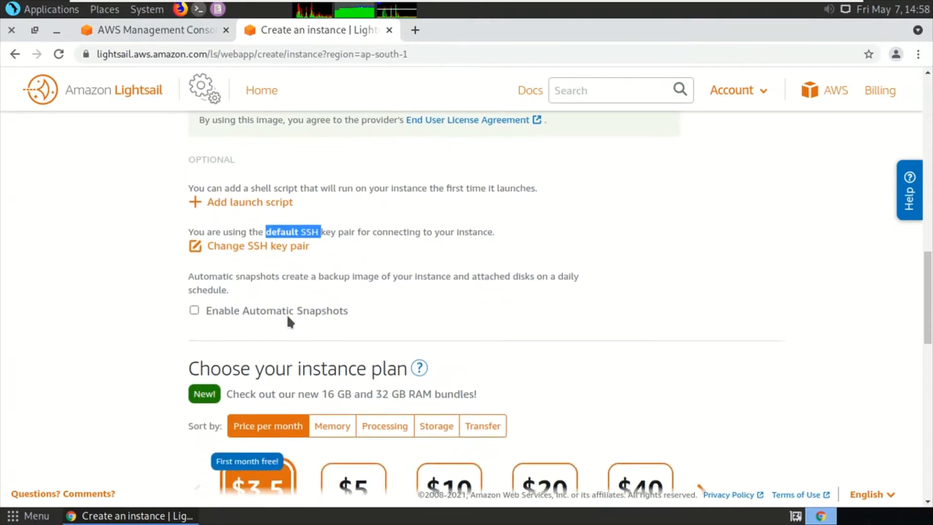
Compare the instance plans from $3.5 up to $160 per month, returning to the cheapest ones
scroll(286, 318, down, 5)
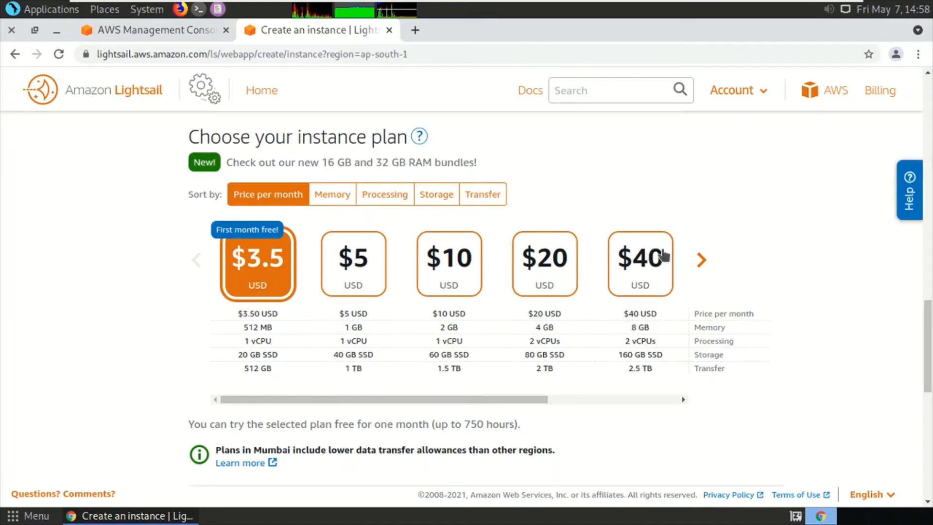
click(700, 265)
click(700, 265)
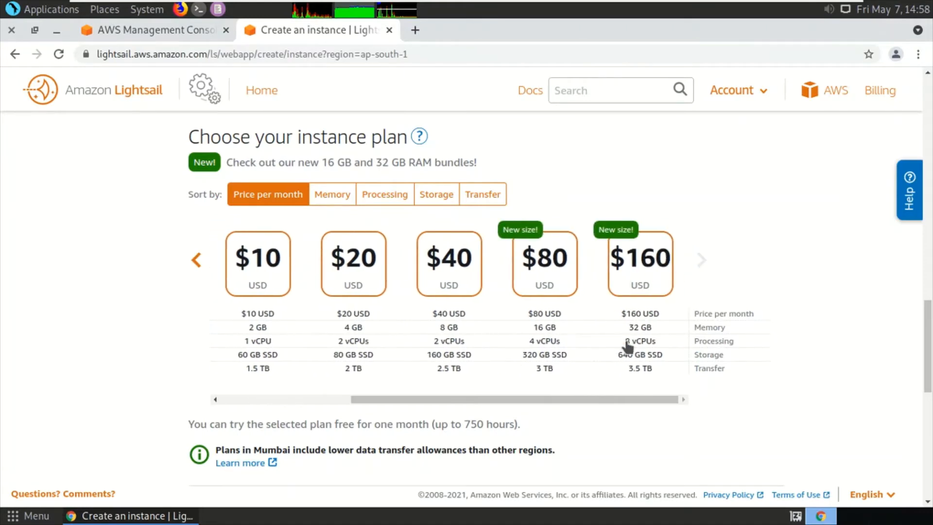
drag(538, 402, 334, 350)
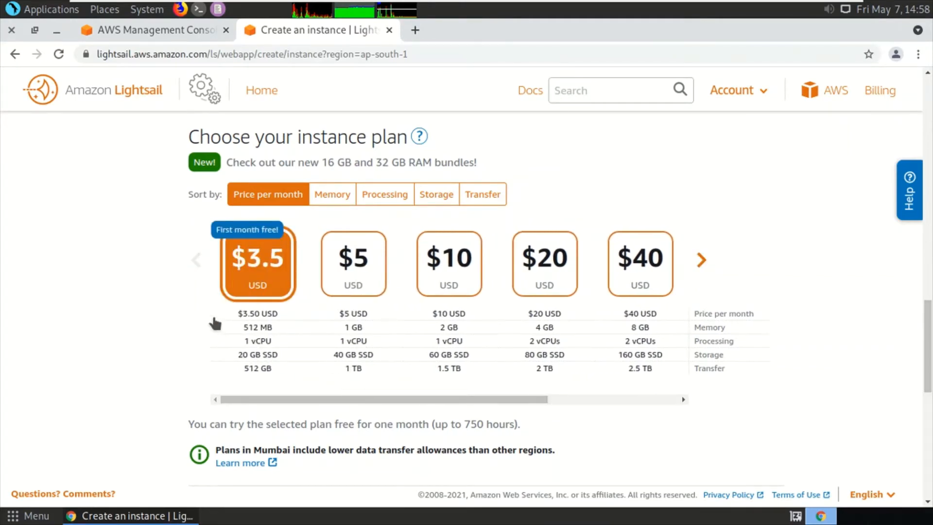
Name the instance Wordpress and create it with the $3.5 plan and no tags
scroll(214, 321, down, 4)
scroll(213, 316, down, 1)
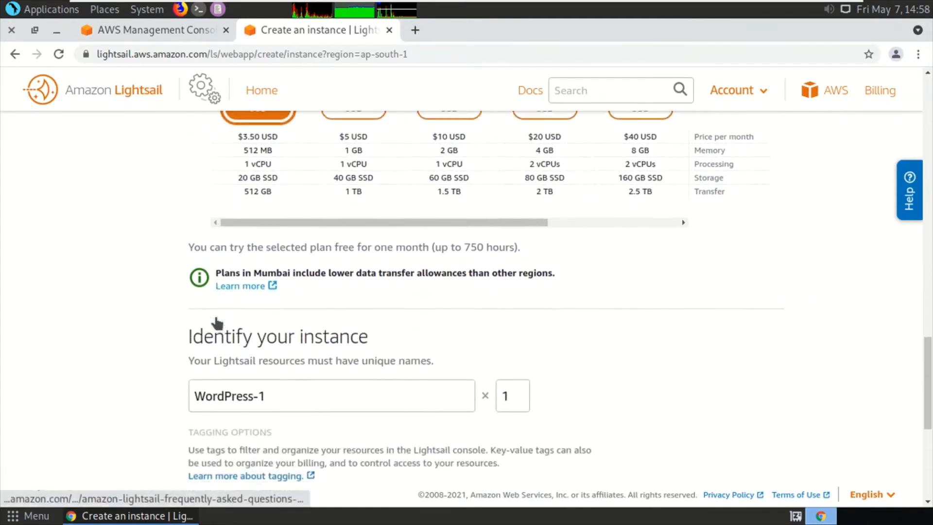
triple_click(277, 389)
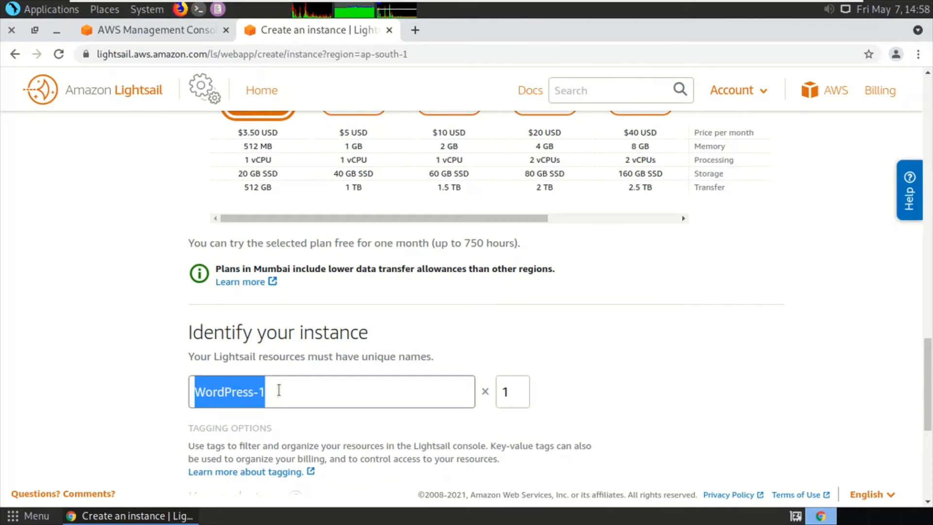
text(Wordpress)
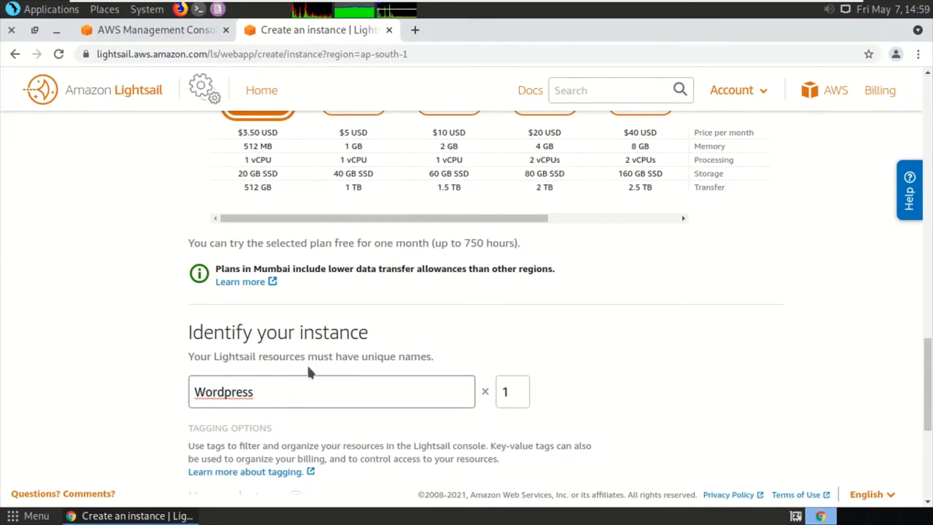
scroll(279, 389, down, 3)
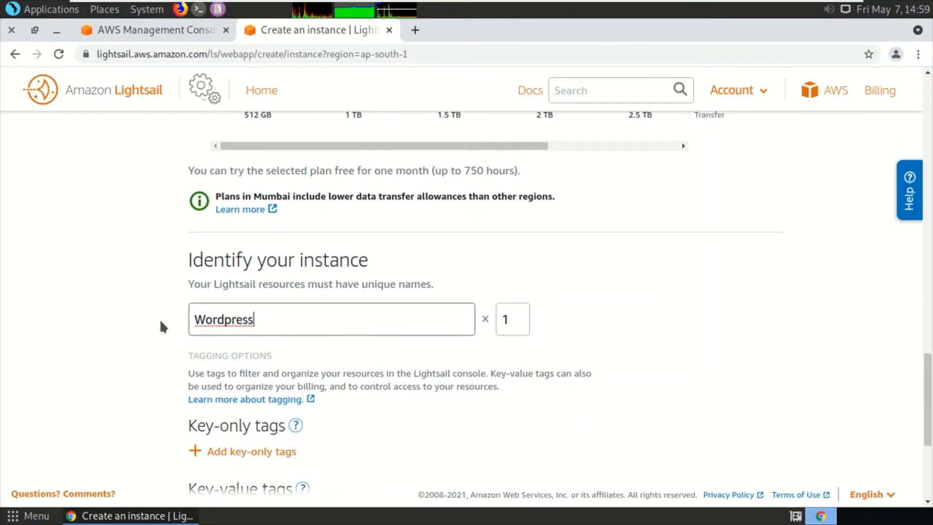
scroll(162, 327, down, 1)
scroll(166, 319, down, 3)
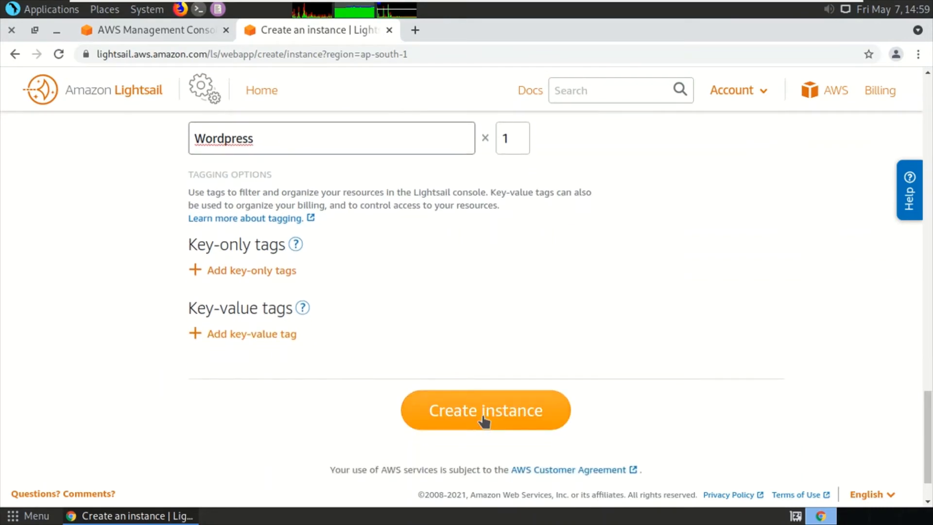
click(484, 410)
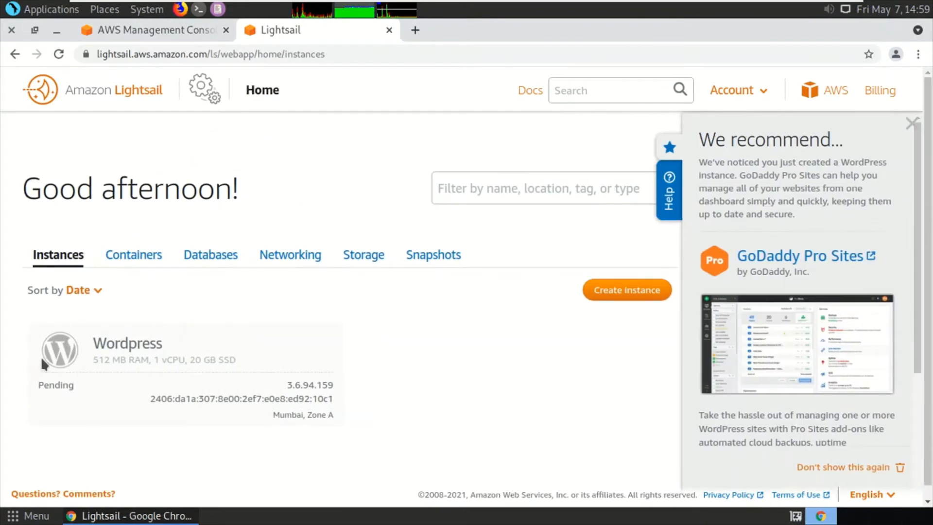
Dismiss the recommendation pane and examine the new Wordpress instance's IPv4 address, IPv6 address and zone
click(911, 124)
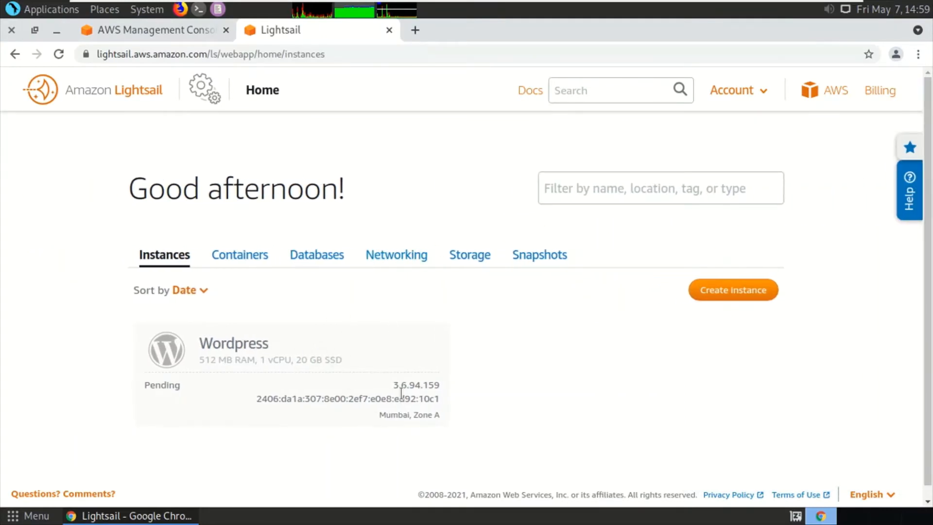
drag(392, 385, 437, 399)
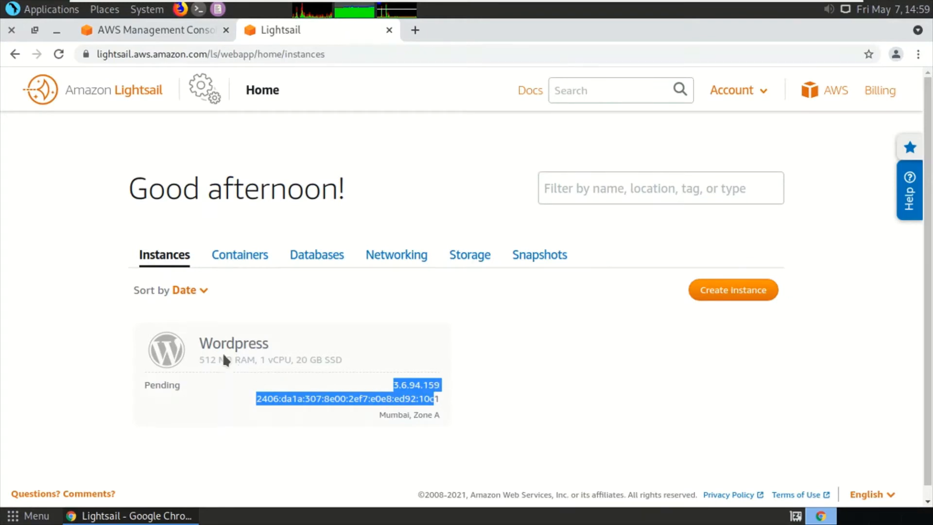
click(397, 386)
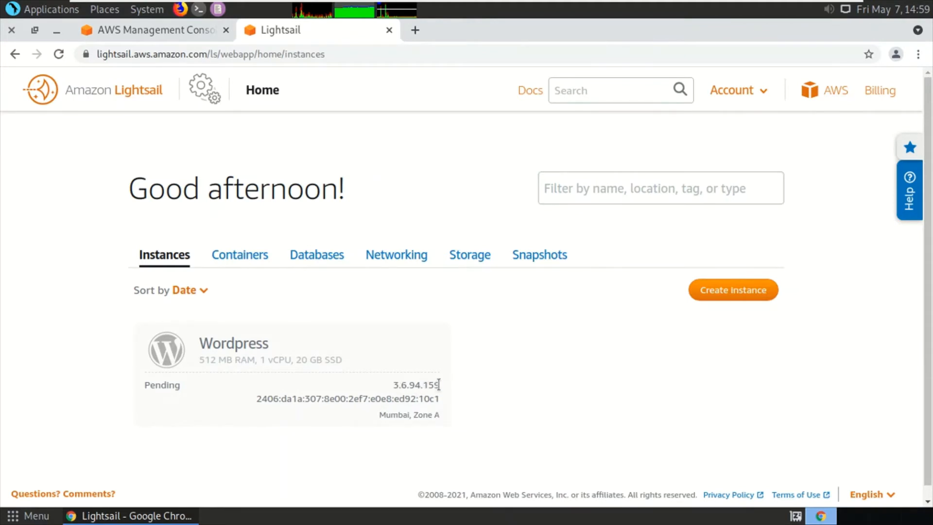
drag(440, 385, 399, 387)
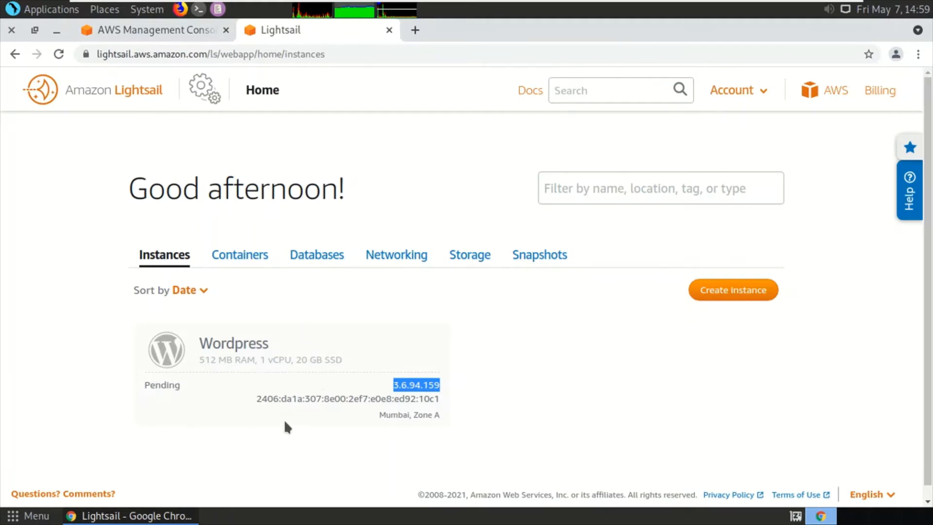
drag(274, 398, 445, 403)
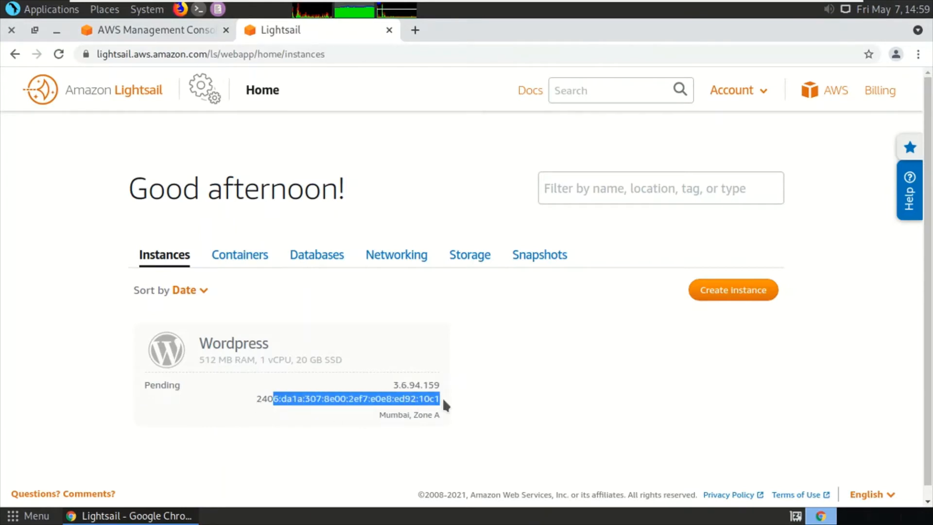
click(328, 420)
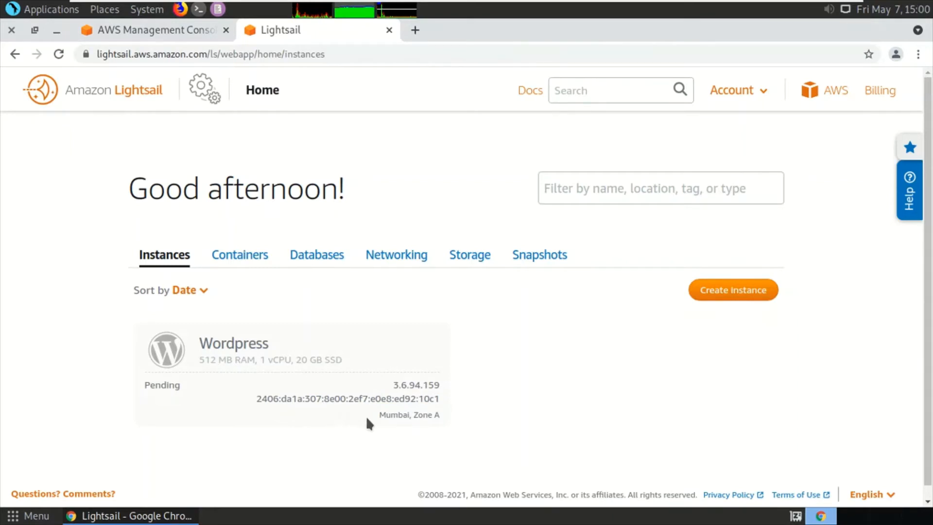
drag(377, 417, 440, 418)
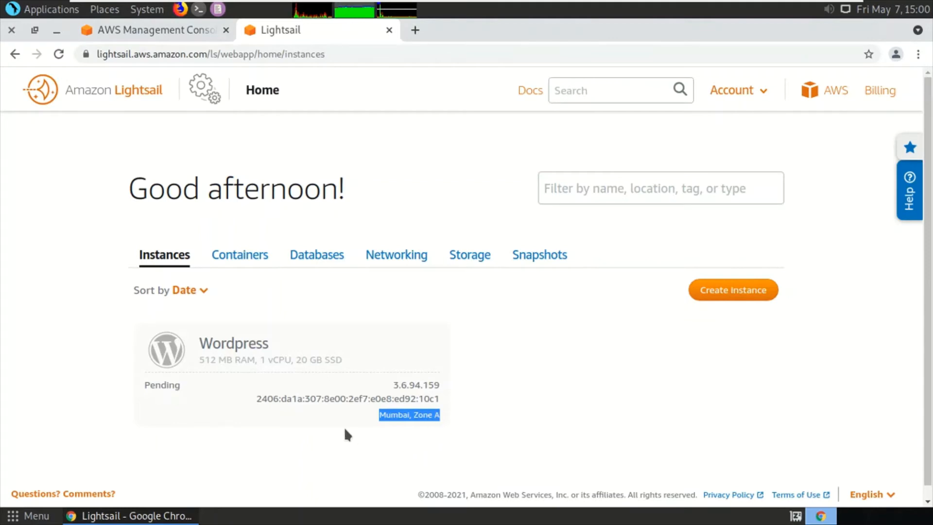
click(319, 425)
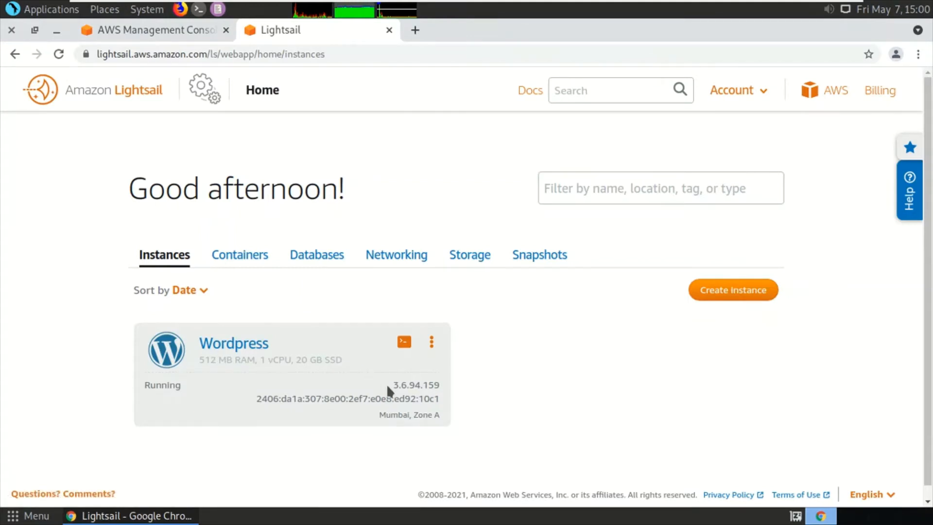
Copy the Wordpress instance's public IP address, 3.6.94.159, and open it in a new browser tab
drag(394, 385, 440, 387)
key(ctrl+c)
right_click(421, 392)
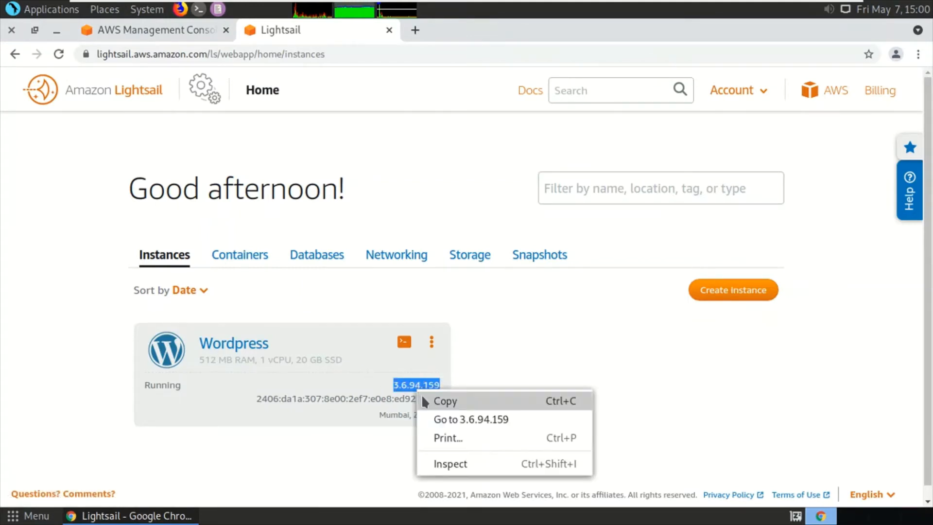
click(429, 399)
click(416, 31)
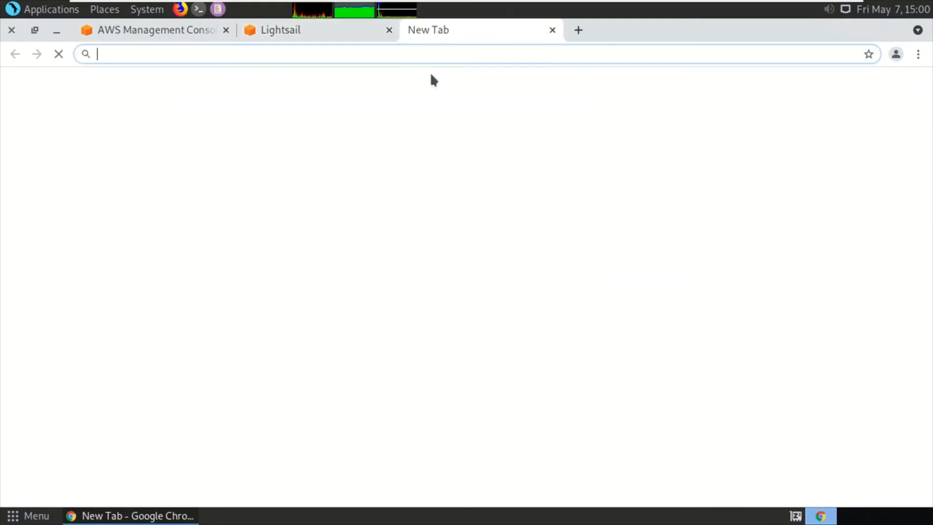
key(ctrl+v)
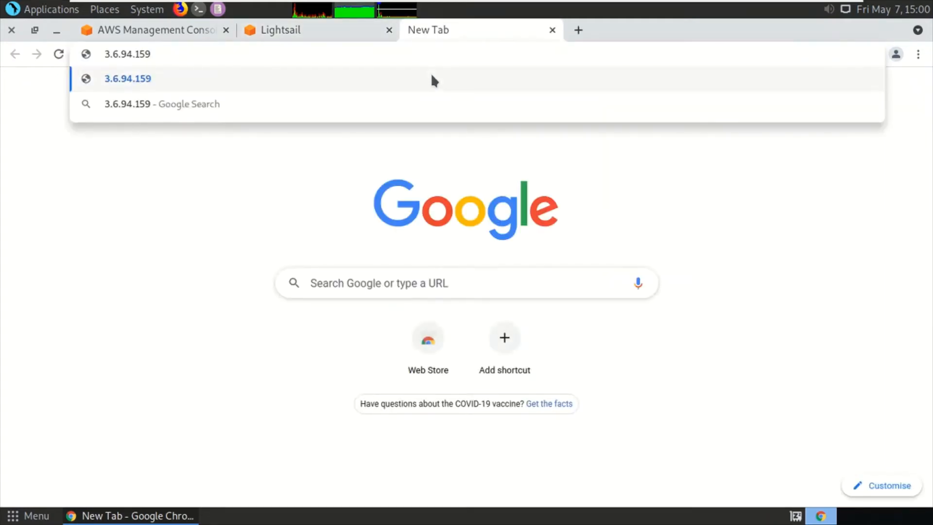
click(432, 79)
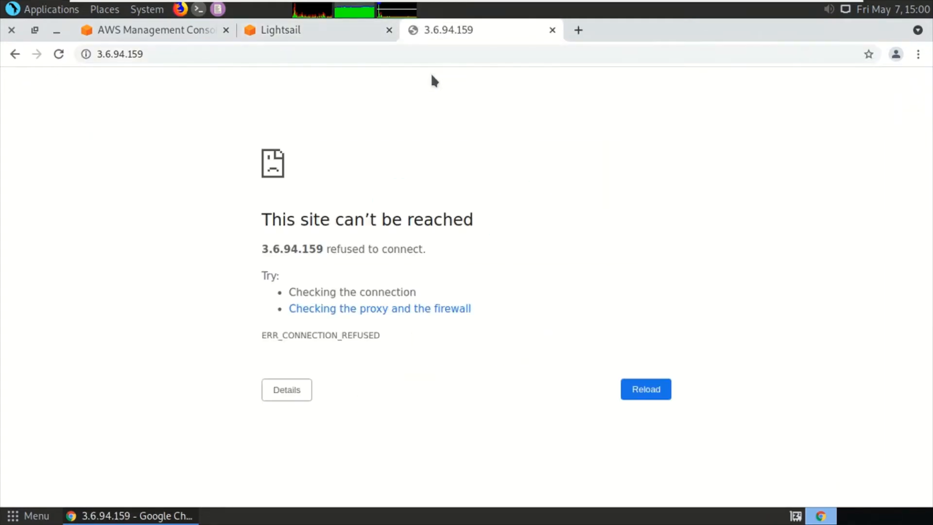
Try to load the site at 3.6.94.159 again, checking the instance's address and status in Lightsail in between
click(404, 56)
key(Return)
click(403, 57)
click(309, 38)
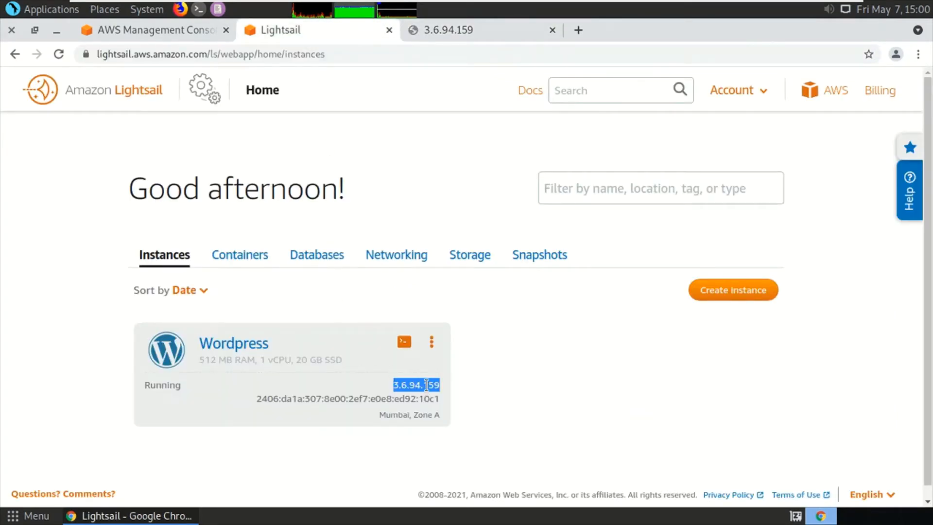
click(489, 30)
click(459, 52)
key(Return)
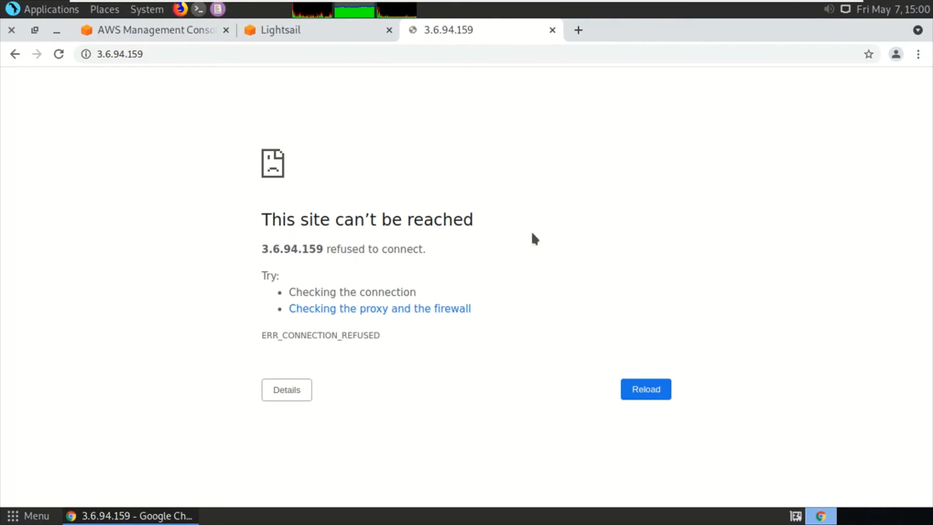
Open the Wordpress instance's management page in Lightsail and view its connection options
click(317, 31)
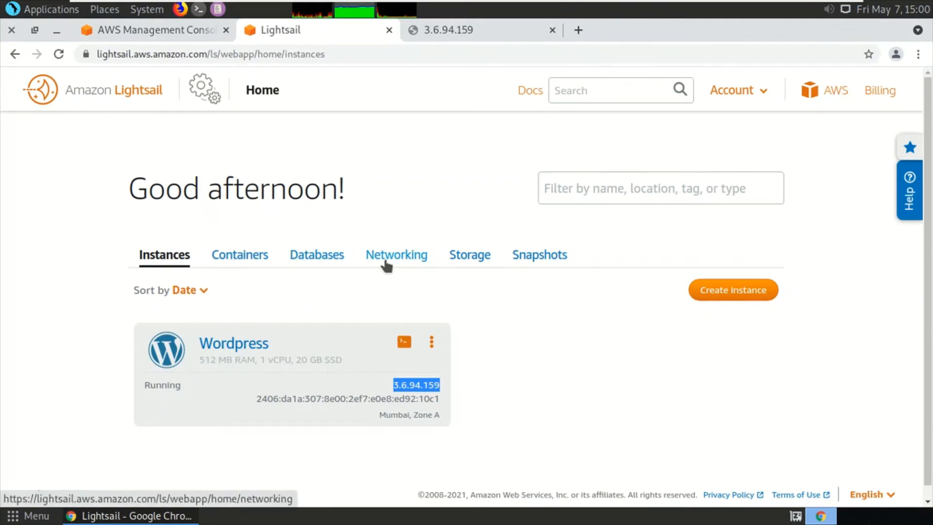
click(241, 347)
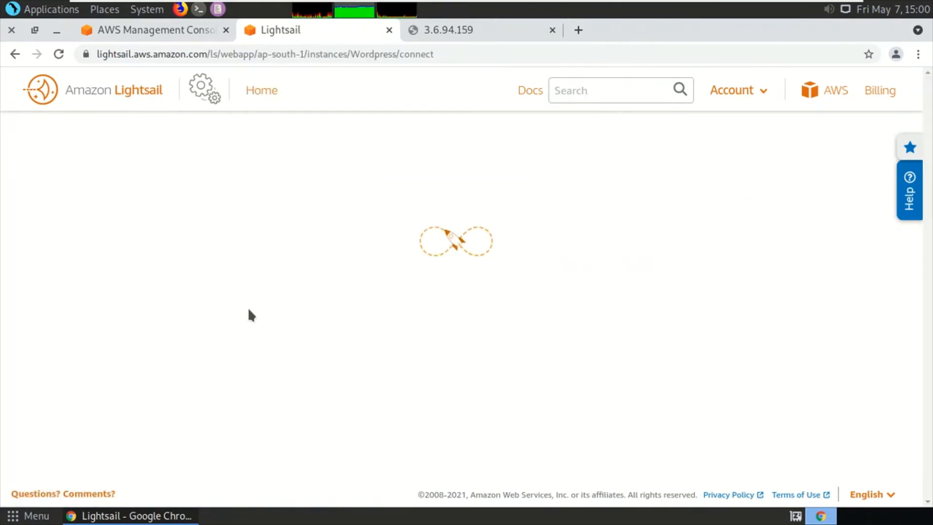
scroll(219, 341, down, 1)
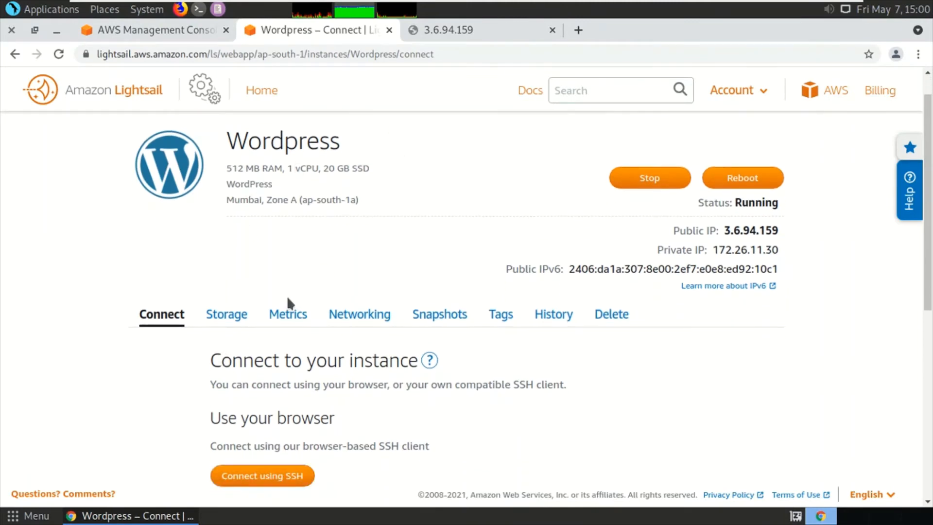
scroll(292, 297, down, 1)
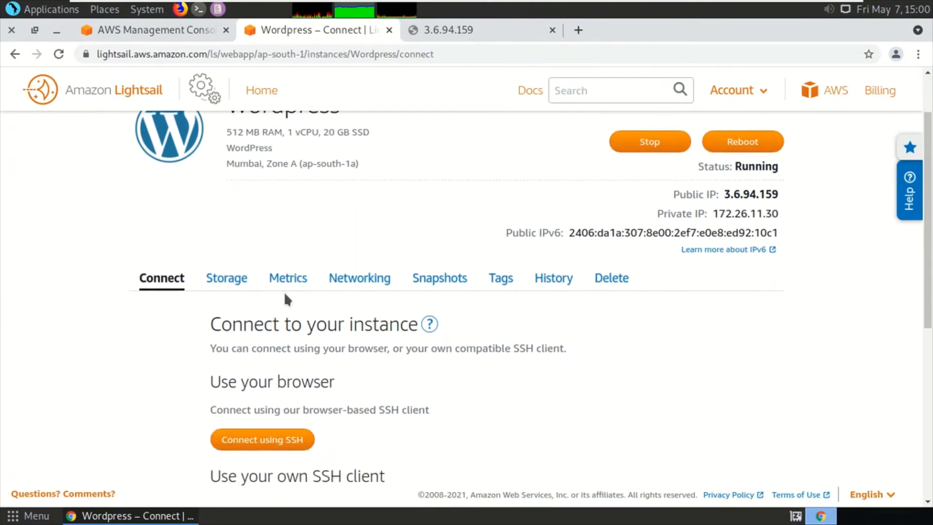
View the Wordpress instance's storage page, examining its system disk and the options for attaching additional disks
click(235, 287)
scroll(333, 360, down, 1)
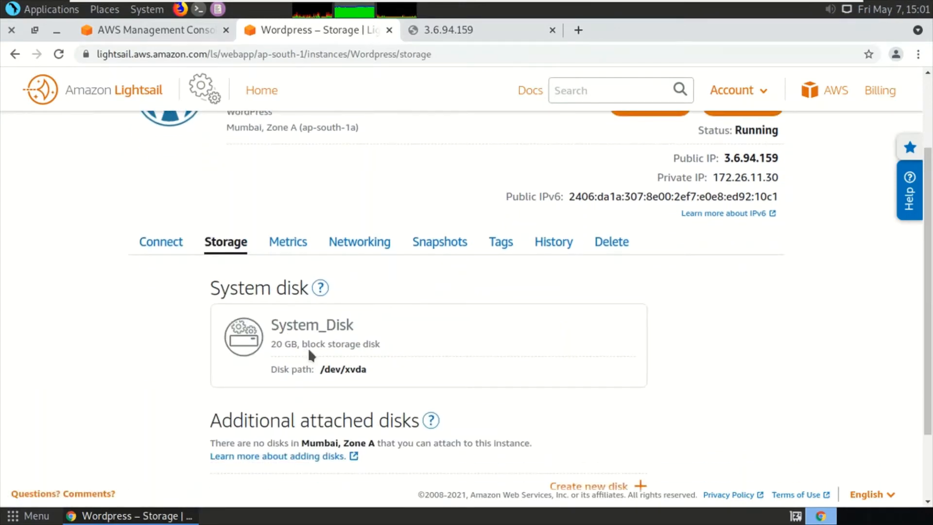
scroll(296, 345, down, 2)
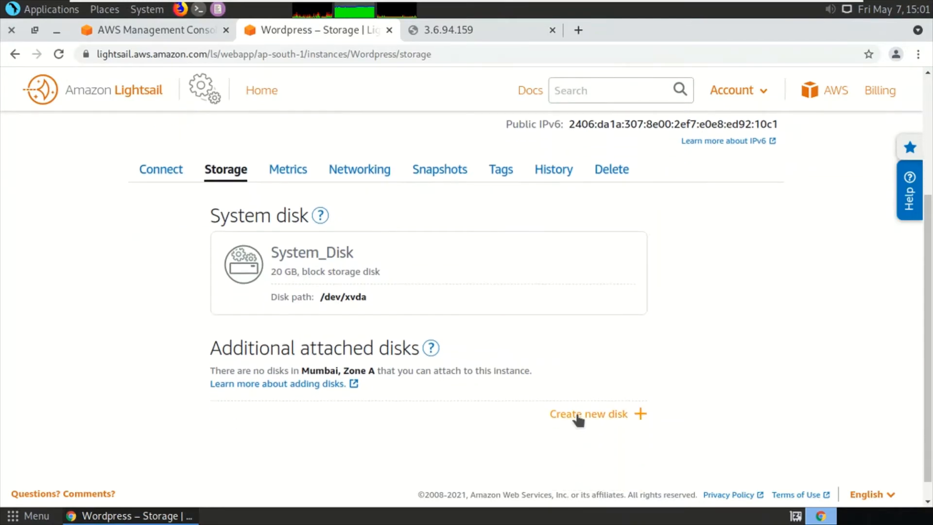
scroll(413, 345, up, 2)
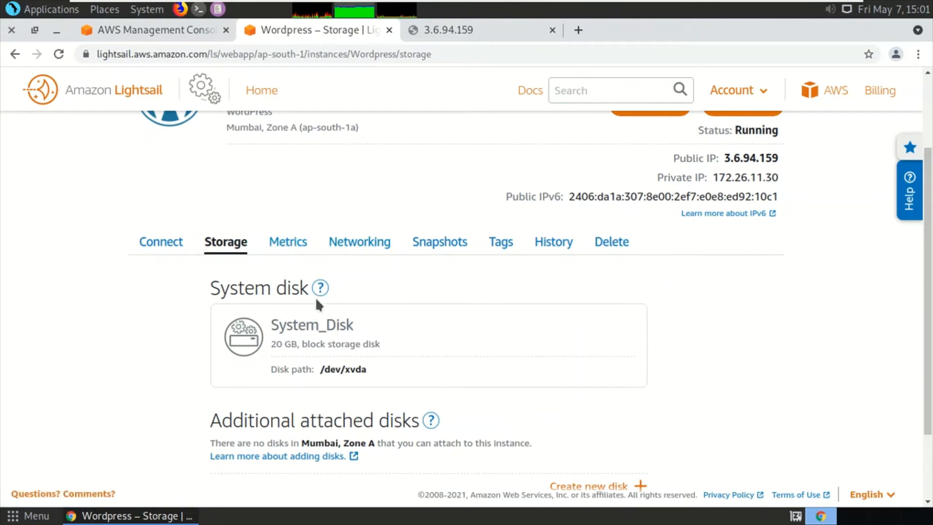
View the Wordpress instance's metrics, examining the CPU utilization and burst capacity graphs and the alarm options
click(294, 250)
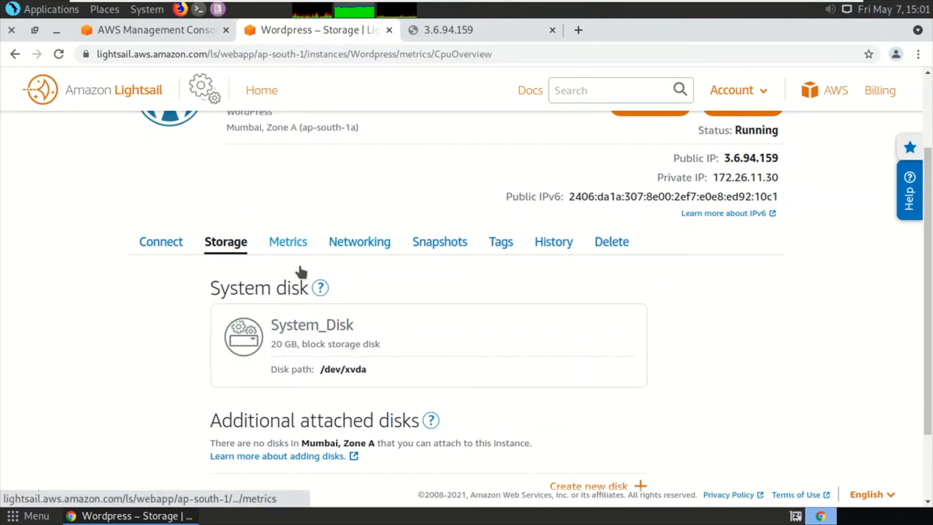
scroll(419, 358, down, 4)
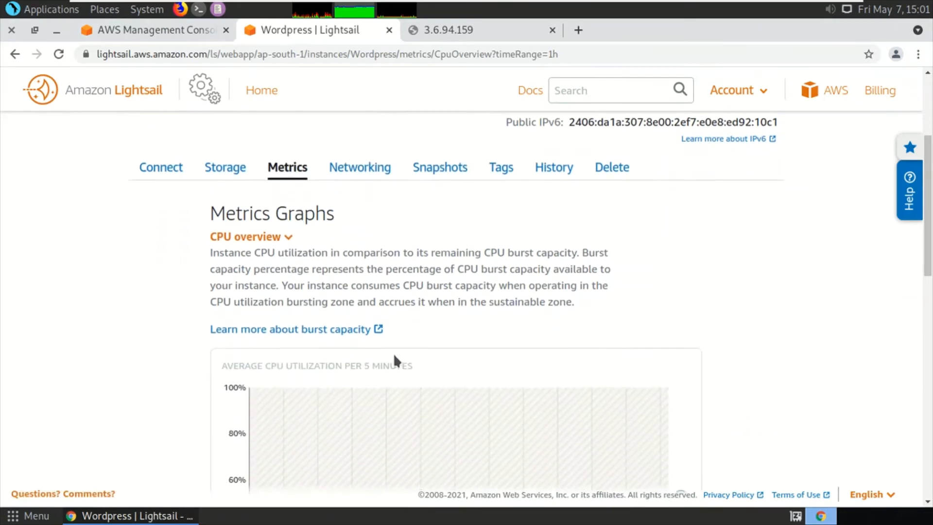
scroll(439, 374, down, 5)
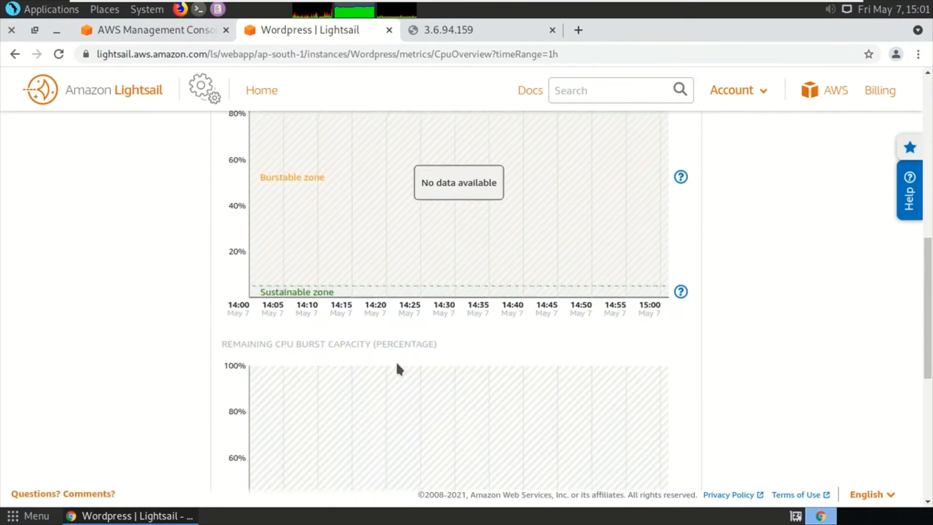
scroll(371, 322, down, 2)
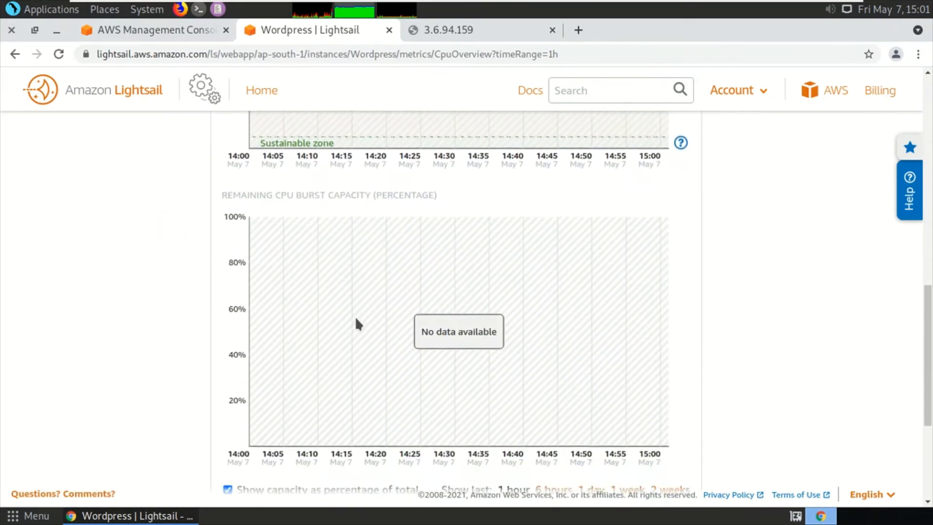
scroll(358, 334, down, 3)
scroll(358, 332, down, 2)
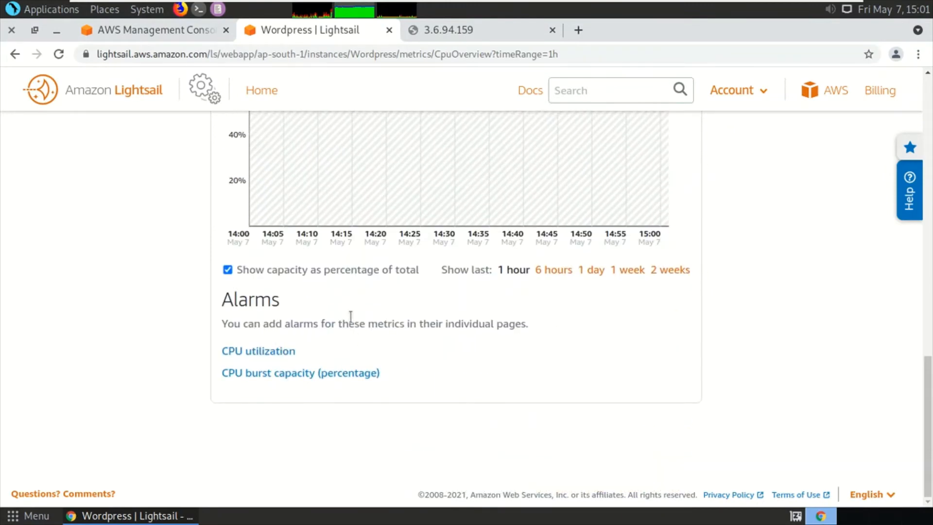
scroll(350, 317, up, 3)
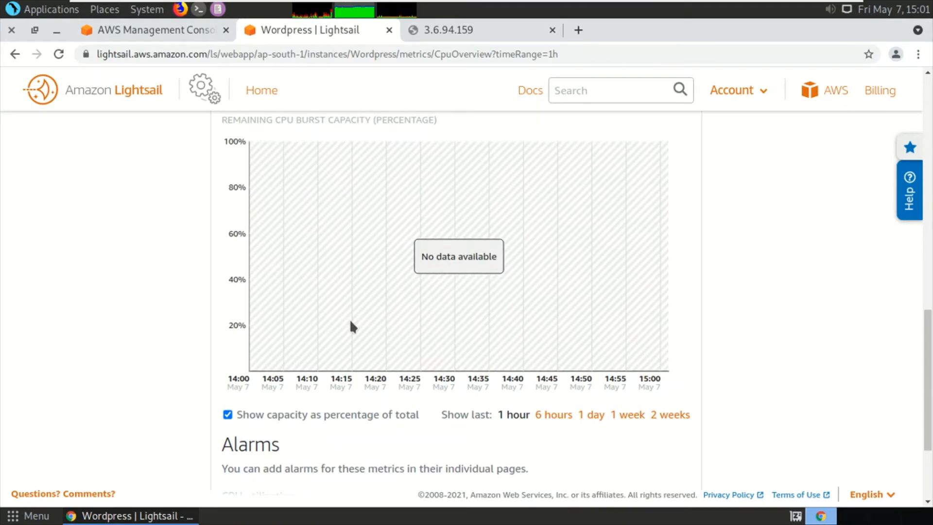
scroll(352, 307, up, 9)
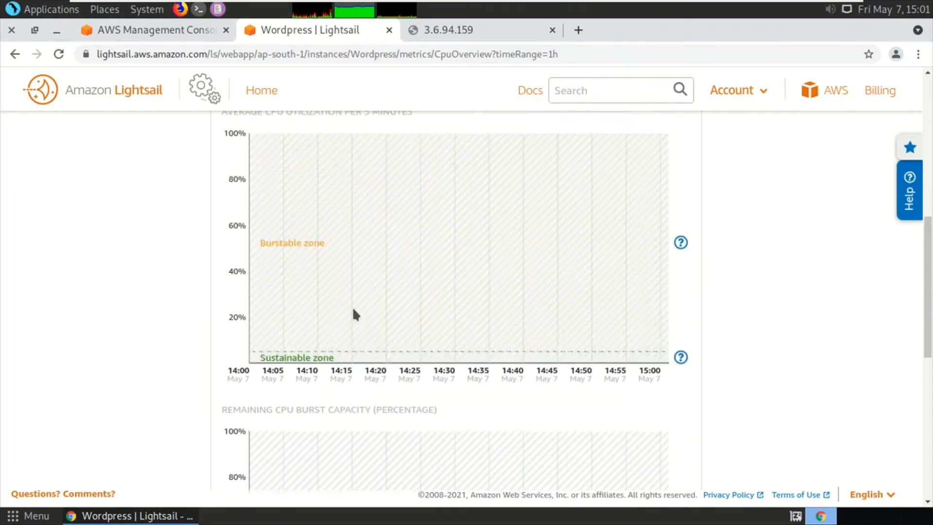
scroll(353, 314, up, 4)
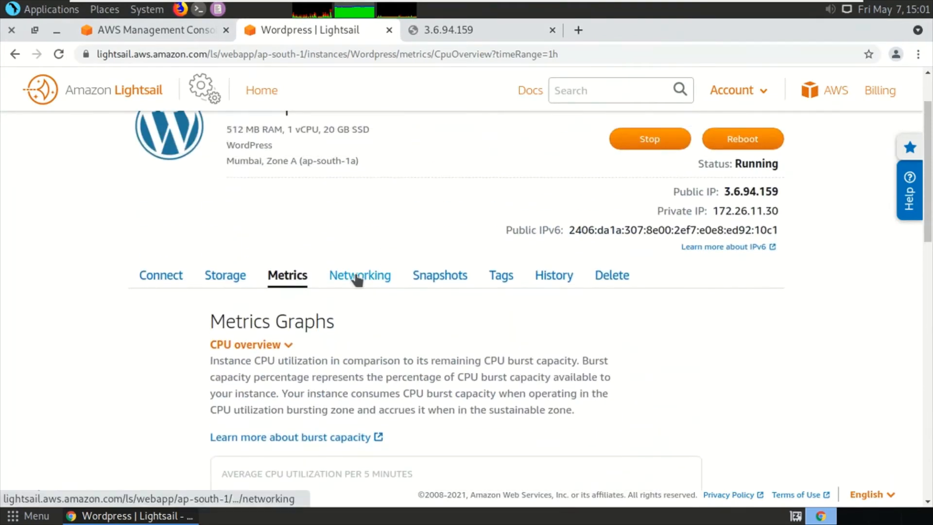
View the Wordpress instance's networking page, examining its IPv4 addresses and the ports opened by the IPv4 firewall rules
click(358, 276)
scroll(327, 323, down, 2)
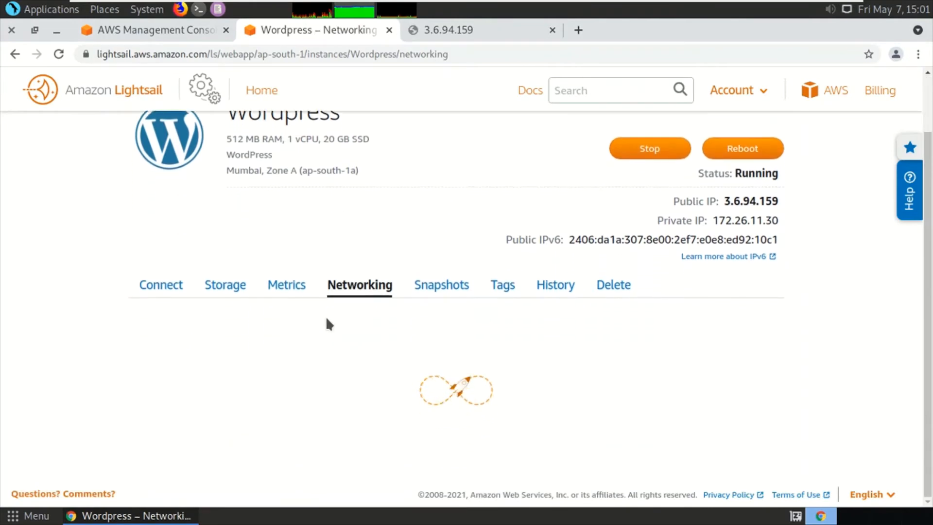
scroll(326, 335, down, 2)
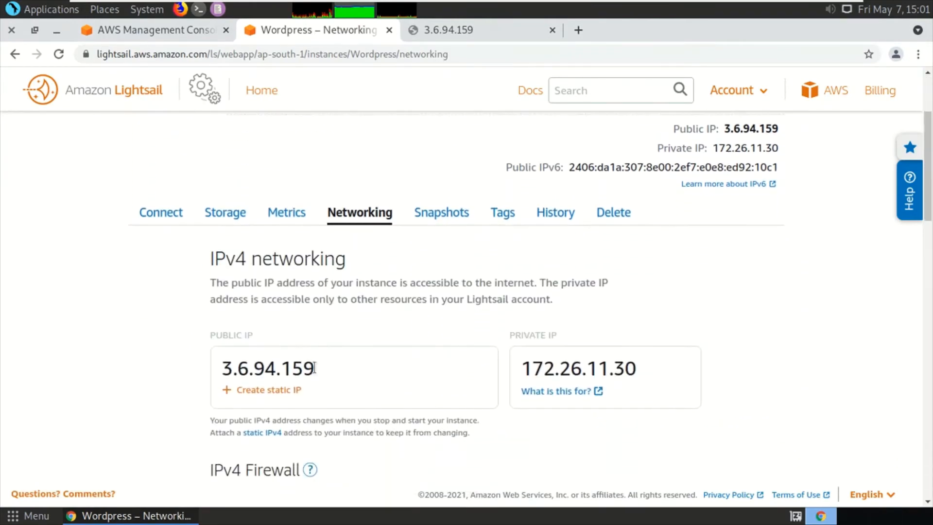
drag(314, 367, 222, 367)
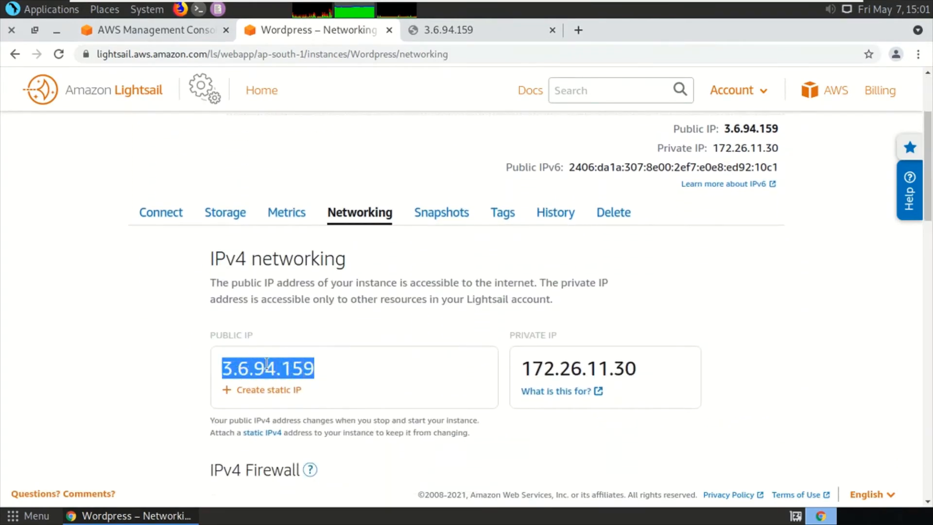
click(309, 364)
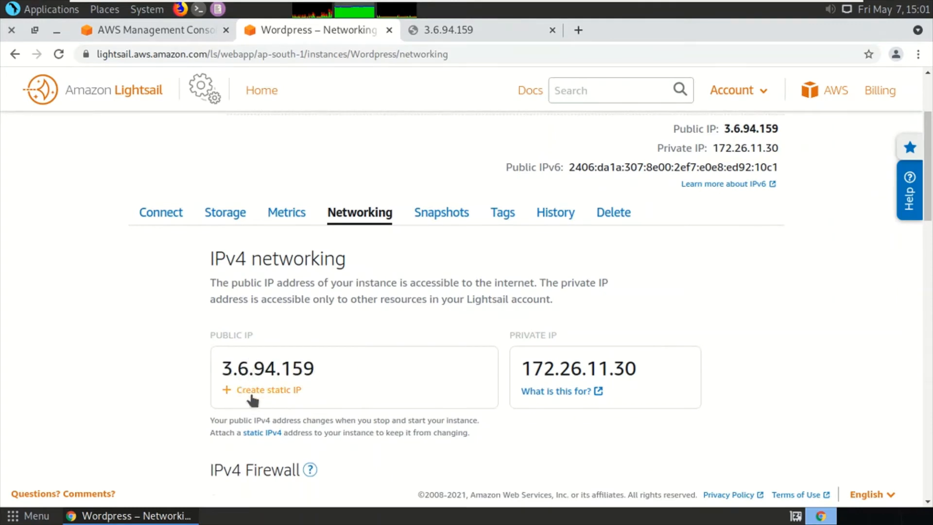
scroll(342, 379, down, 3)
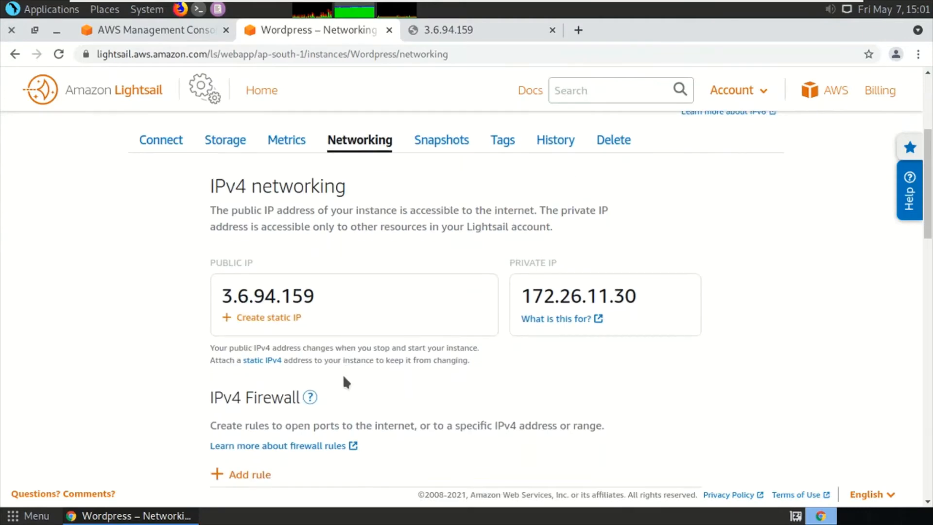
scroll(344, 379, down, 2)
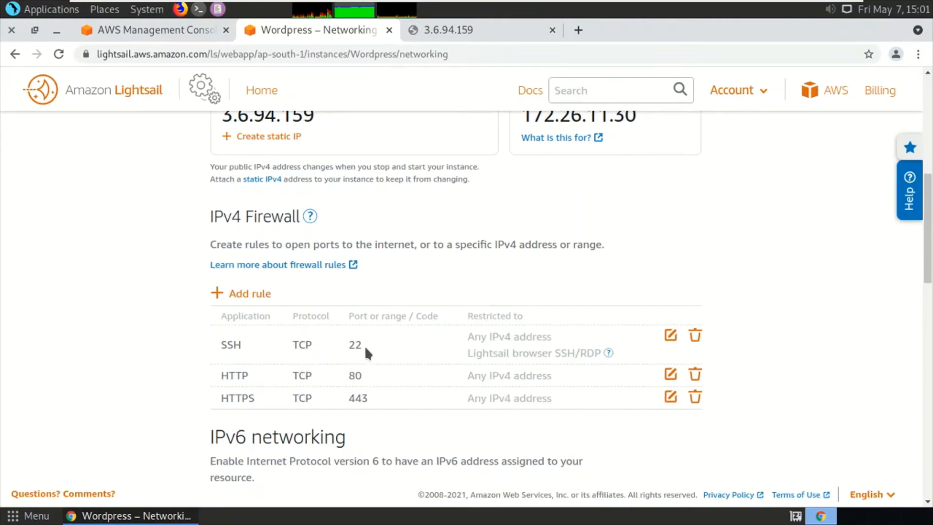
double_click(365, 377)
double_click(360, 398)
Examine the instance's IPv6 networking and firewall rules, along with its load balancing and distribution sections
scroll(371, 381, down, 3)
scroll(367, 364, down, 4)
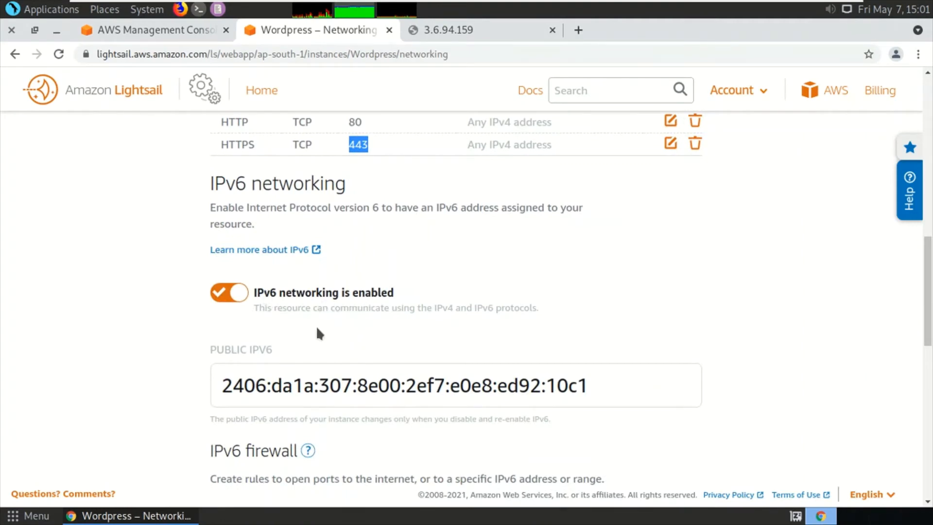
scroll(340, 320, down, 2)
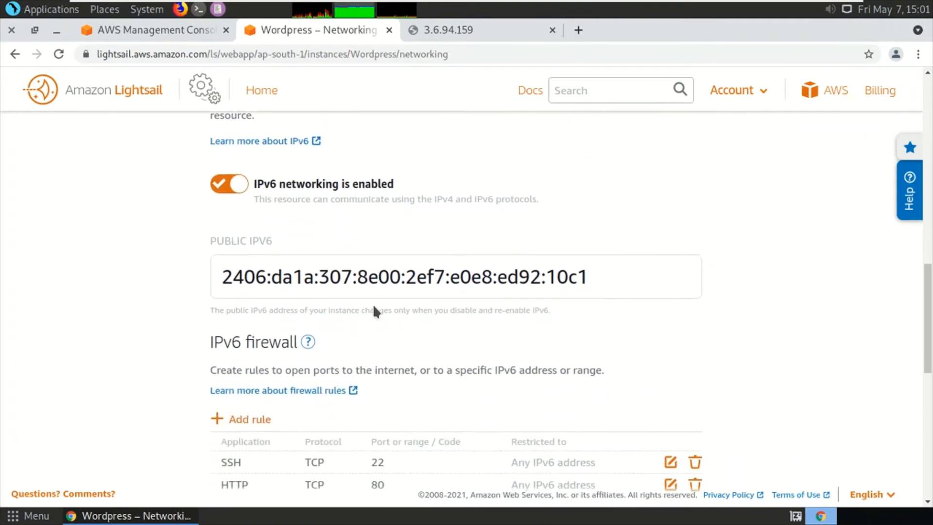
scroll(373, 311, down, 2)
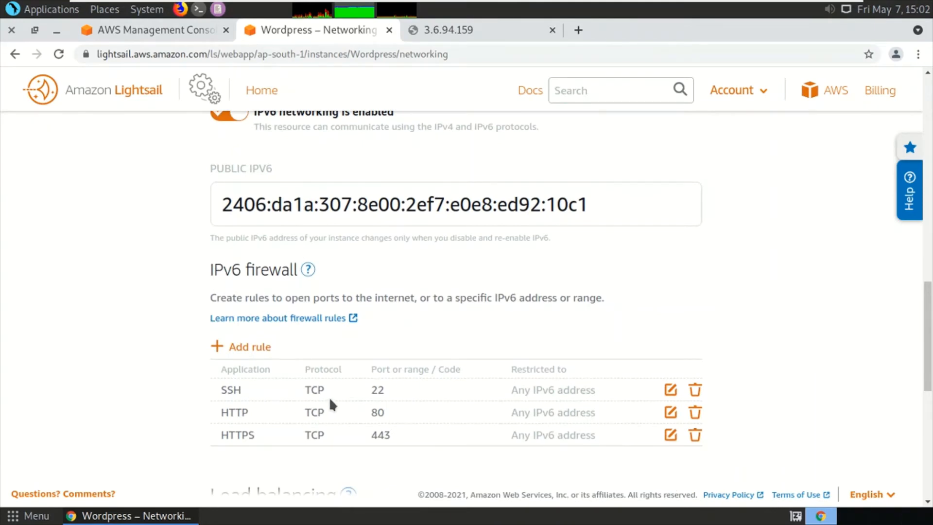
drag(389, 392, 375, 393)
double_click(388, 412)
double_click(379, 436)
scroll(389, 393, down, 1)
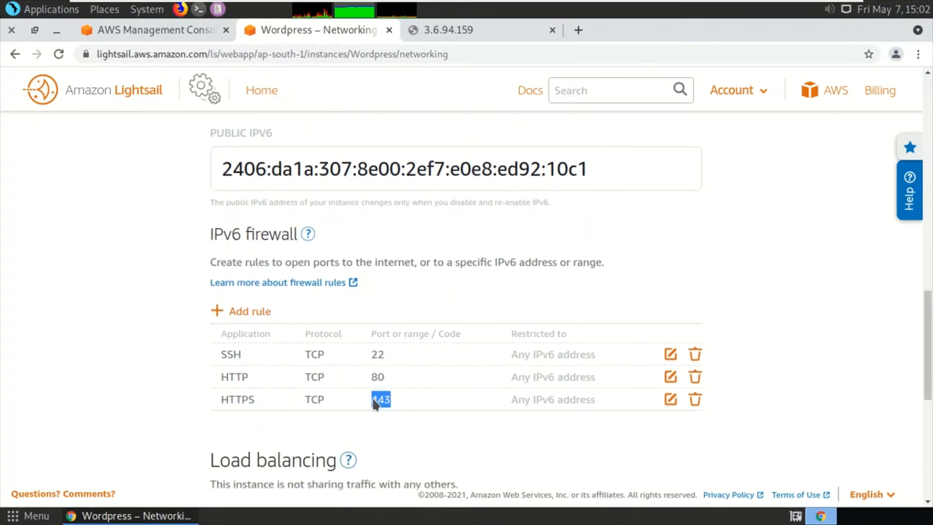
scroll(314, 392, down, 2)
scroll(317, 400, down, 2)
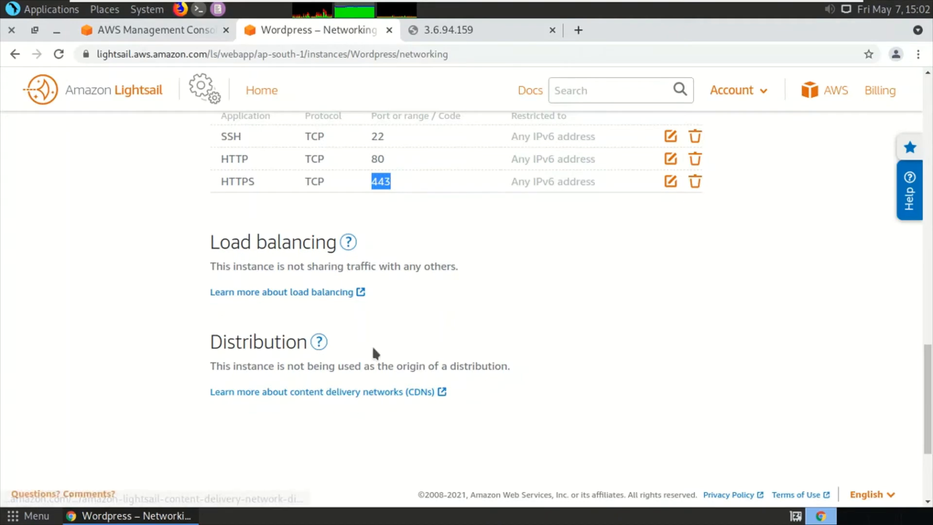
View the instance's manual and automatic snapshot options and its tagging options
scroll(271, 323, up, 2)
scroll(271, 319, up, 12)
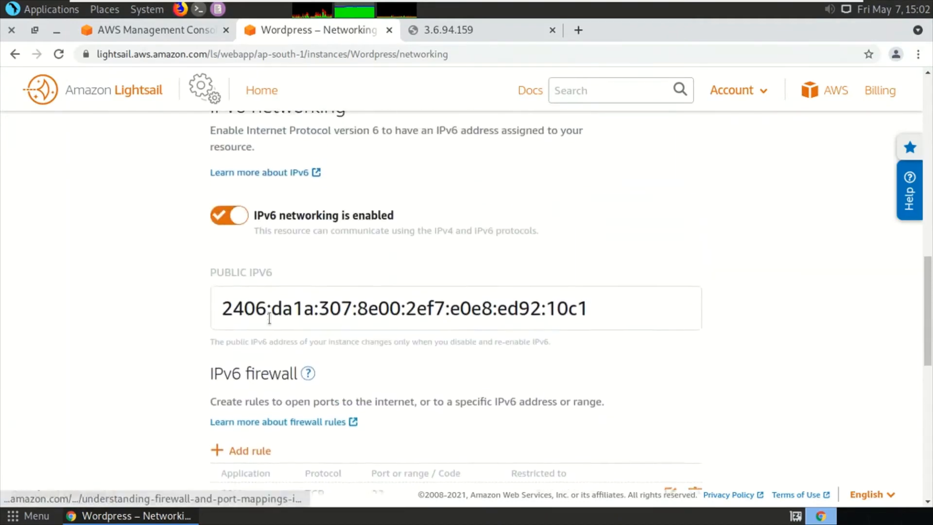
scroll(275, 324, up, 4)
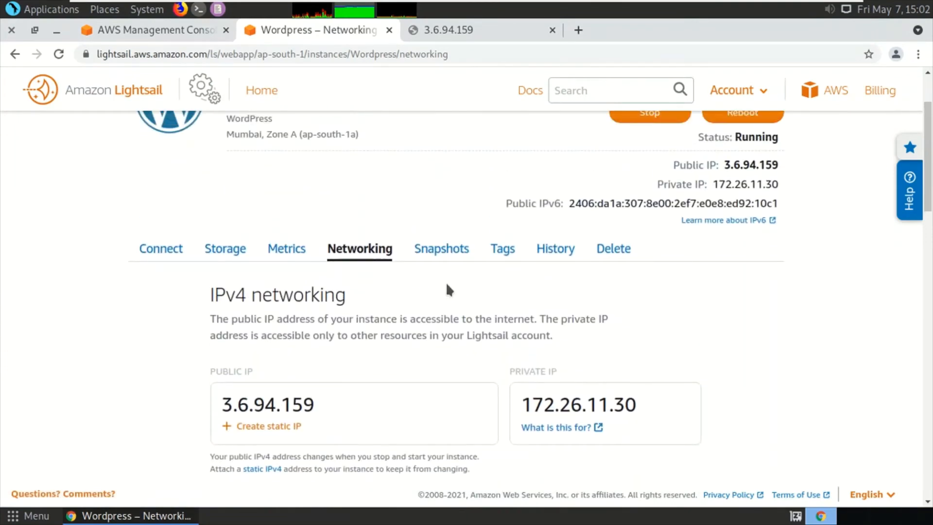
scroll(446, 281, up, 1)
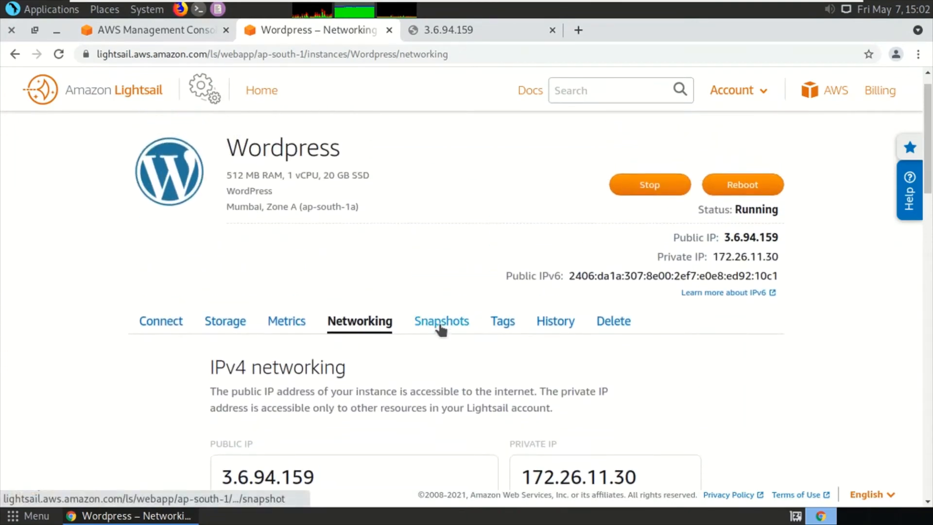
click(441, 325)
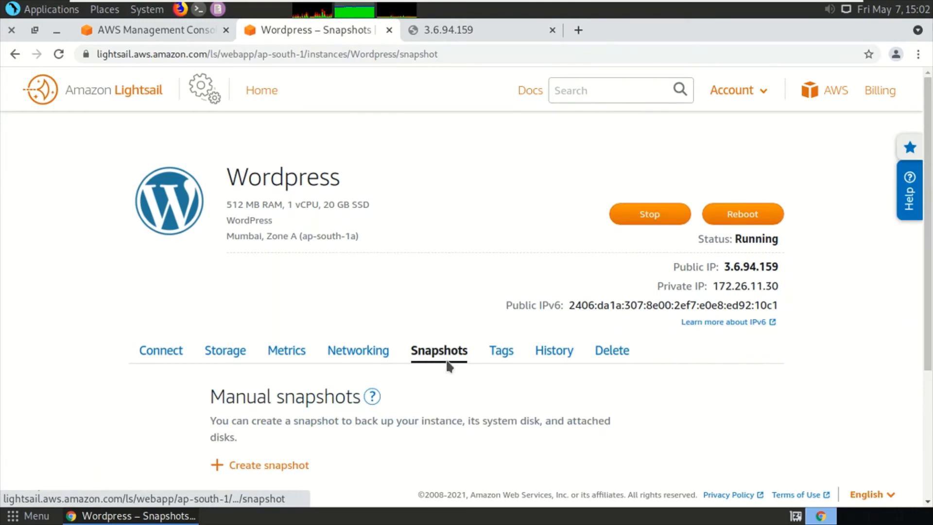
scroll(369, 335, down, 3)
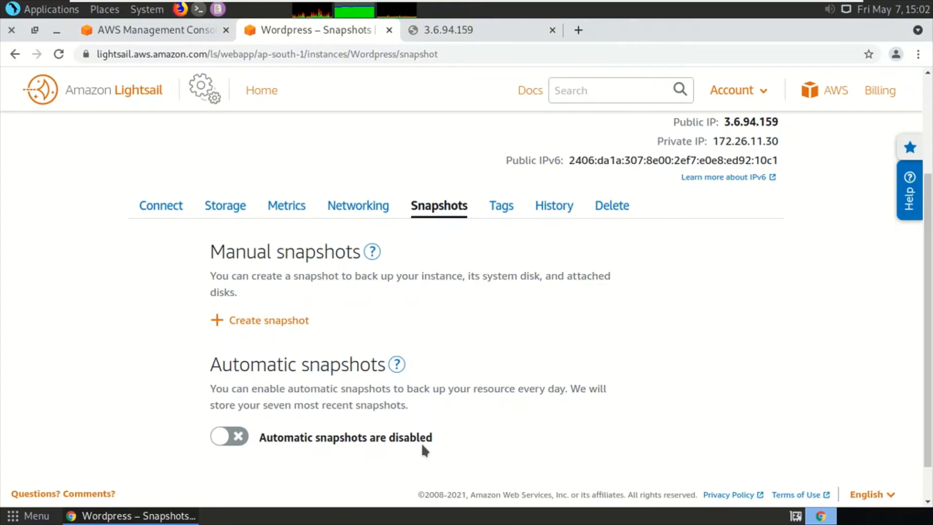
click(505, 210)
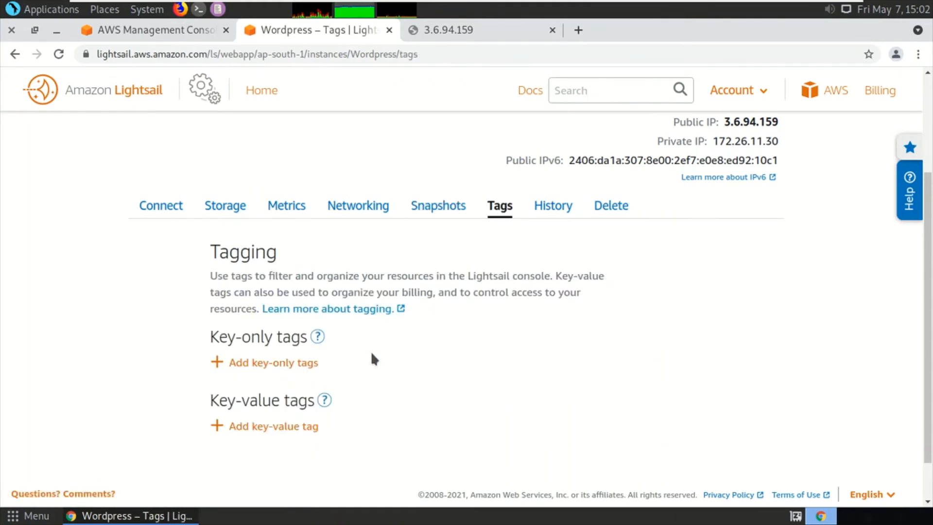
Check the creation date in the instance's history and view its deletion page without deleting the instance
click(554, 207)
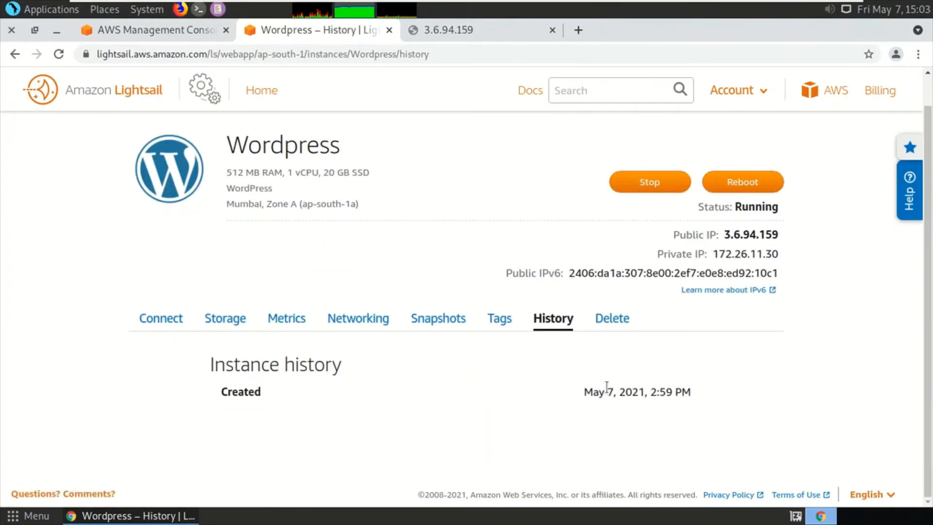
drag(582, 391, 644, 396)
click(690, 401)
click(620, 330)
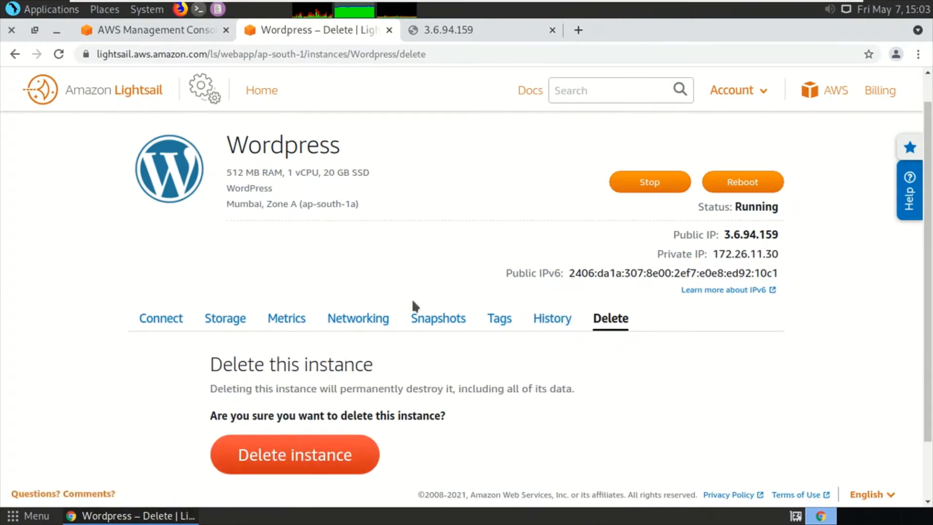
Start creating a static IP for the Wordpress instance from its IPv4 networking settings
click(359, 320)
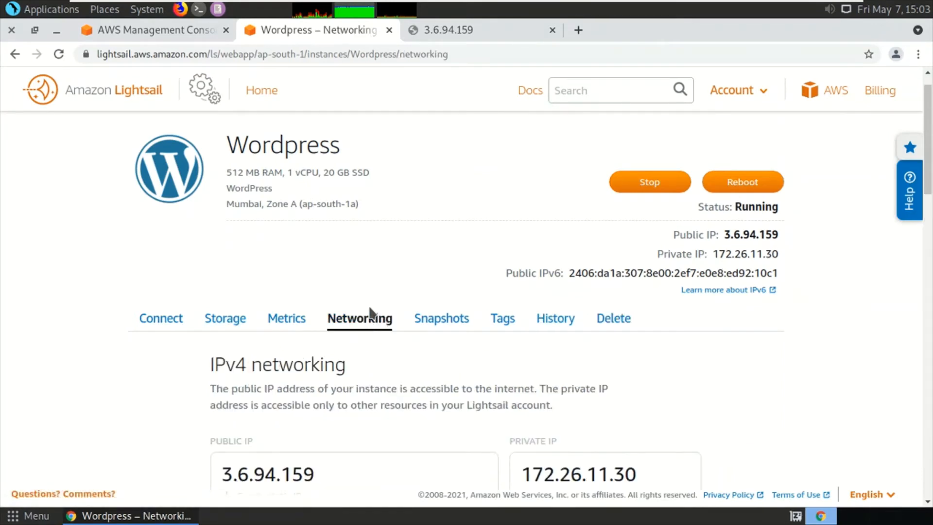
scroll(356, 334, down, 3)
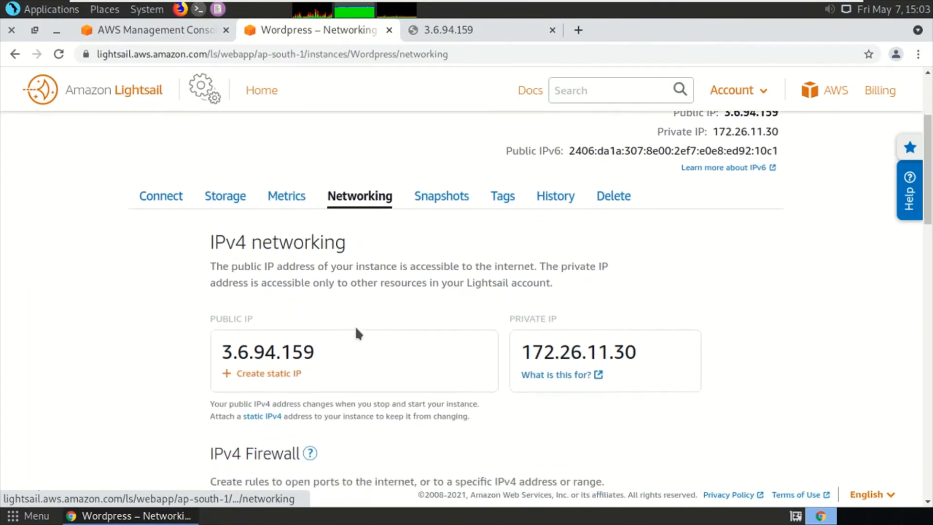
click(273, 355)
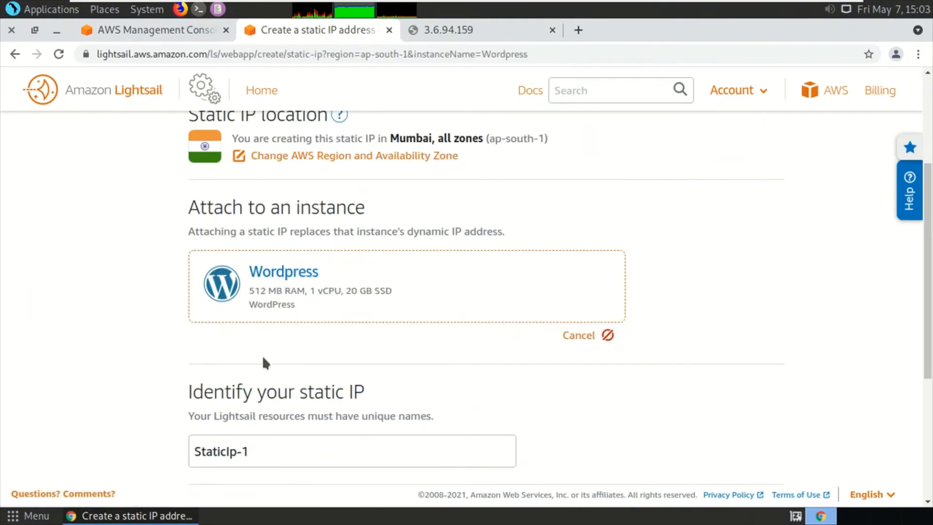
Name the new static IP Wordpress-Static-IP, with hyphens separating the words
drag(275, 449, 191, 451)
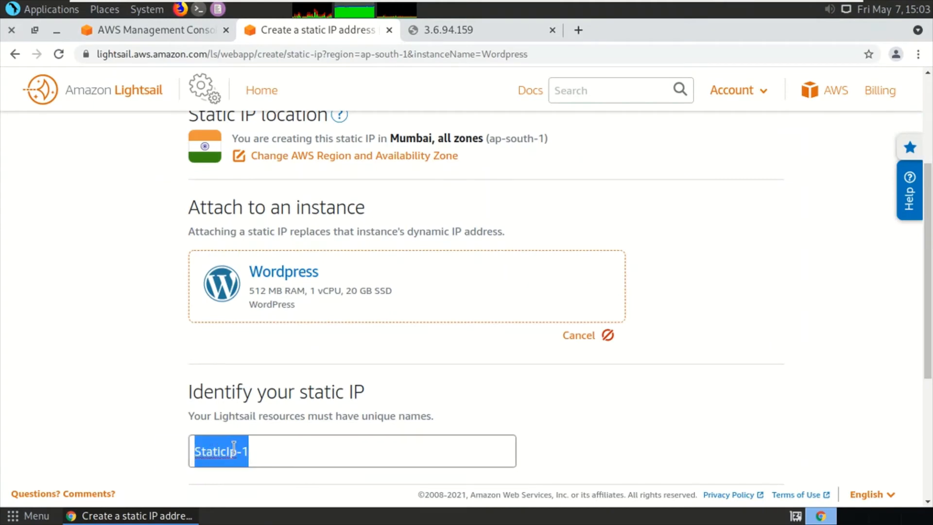
text(Wordpres)
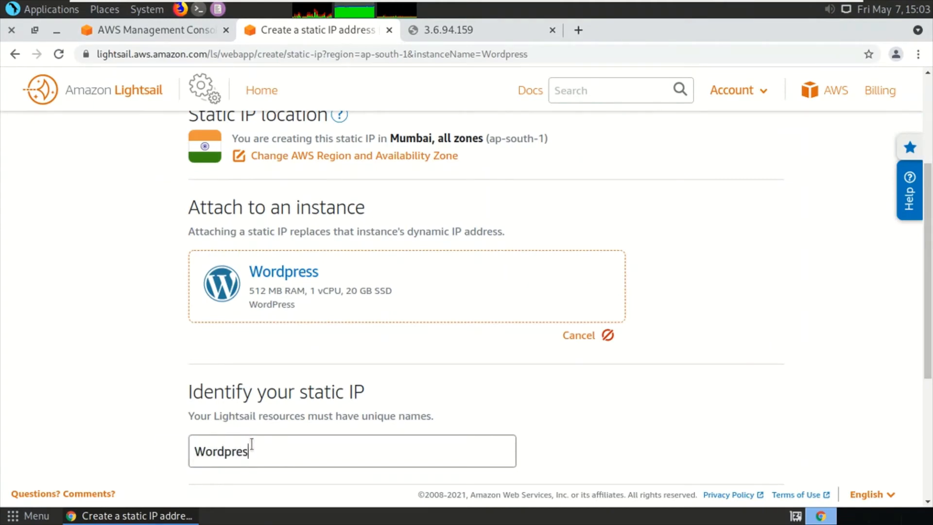
text(s Static IP)
scroll(320, 426, down, 2)
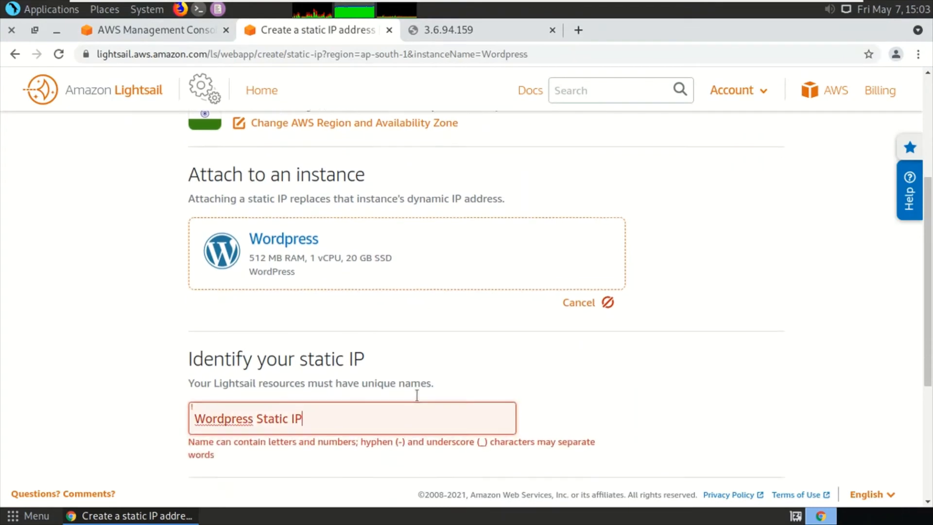
click(255, 379)
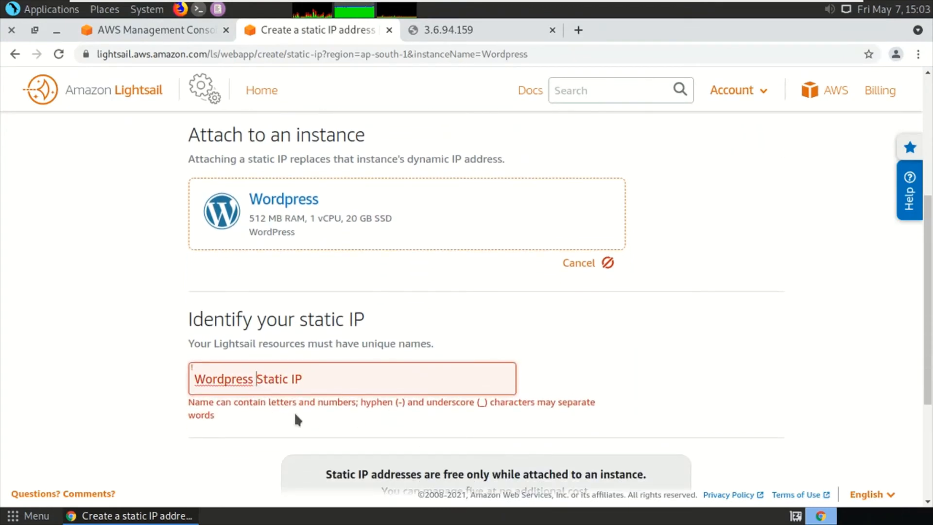
key(BackSpace)
text(-)
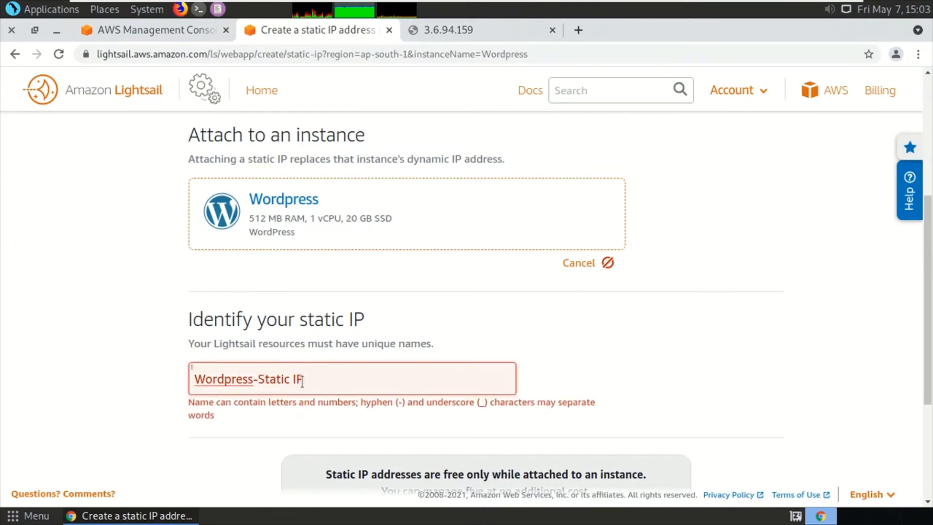
click(293, 379)
key(BackSpace)
text(-)
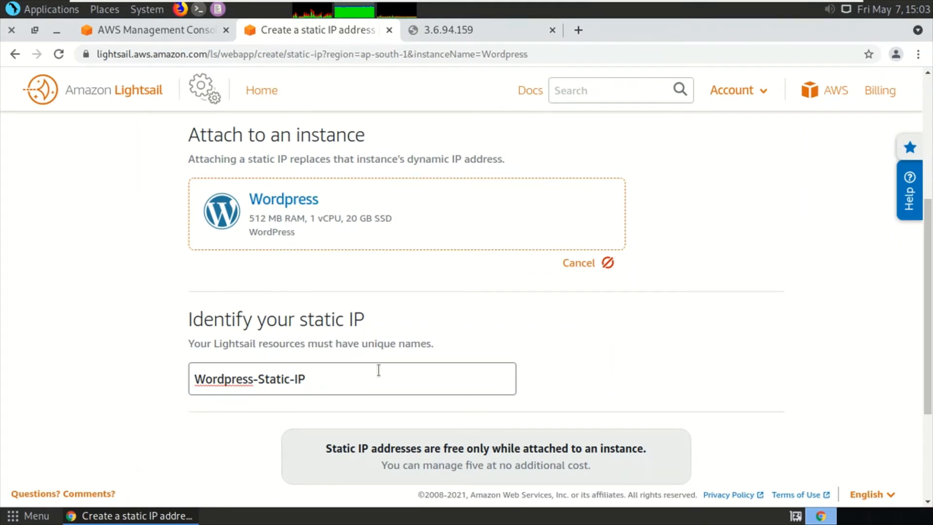
Review the static IP's location and target instance, and create it attached to the Wordpress instance
scroll(542, 377, up, 4)
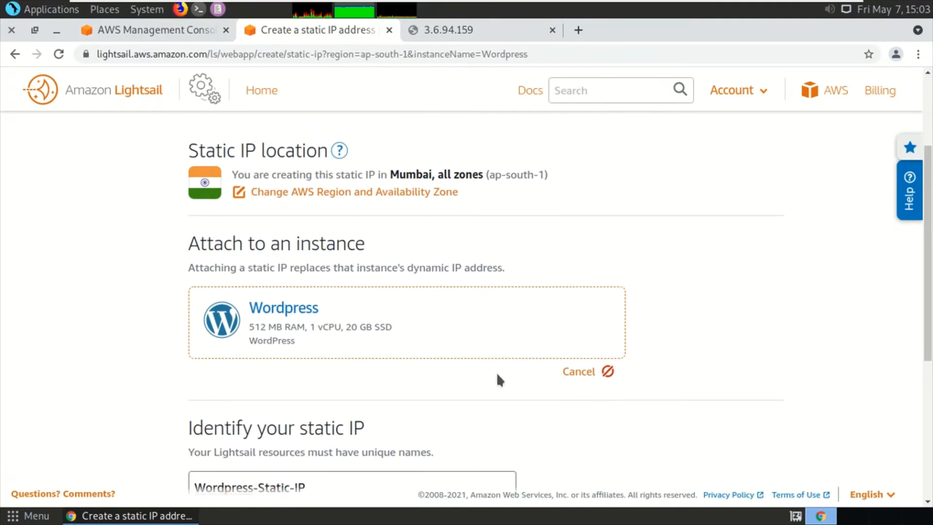
scroll(497, 376, down, 10)
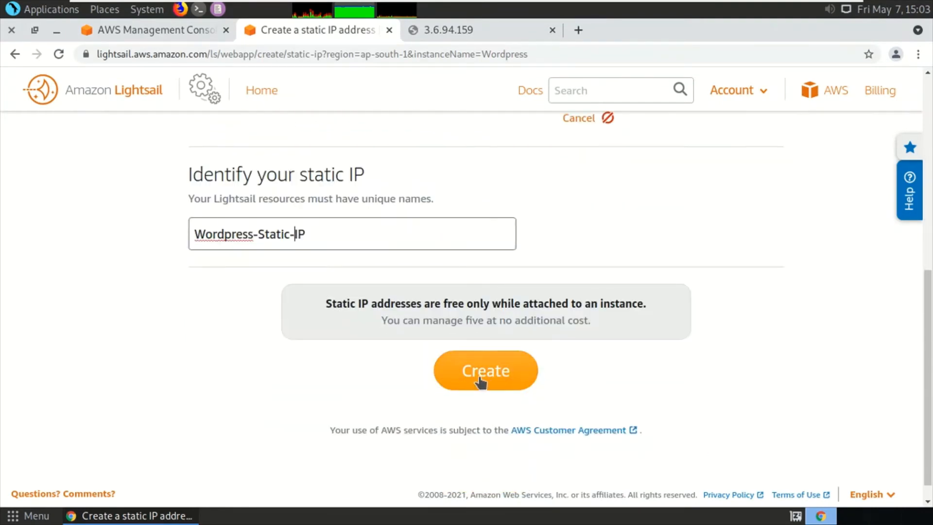
click(483, 375)
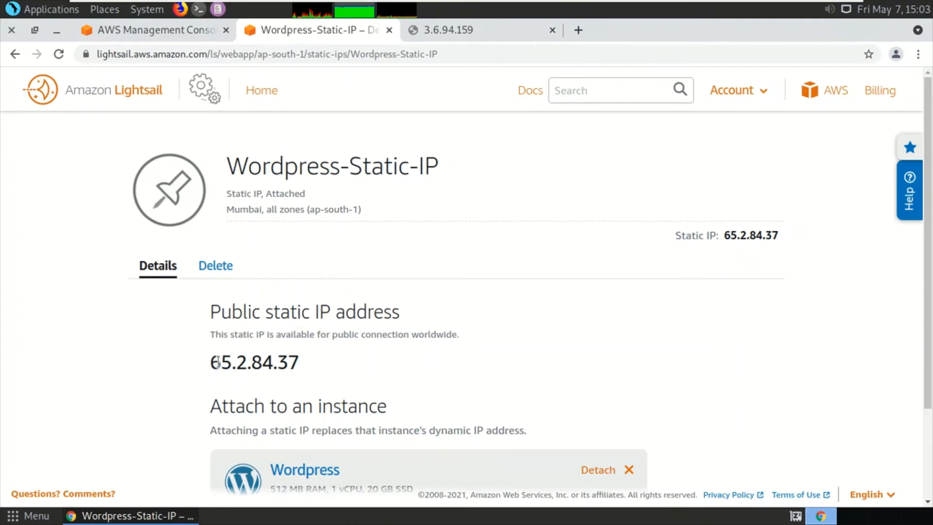
Copy the new public static IP address and load the WordPress site at 65.2.84.37 in the existing site tab
drag(210, 363, 302, 364)
key(ctrl+c)
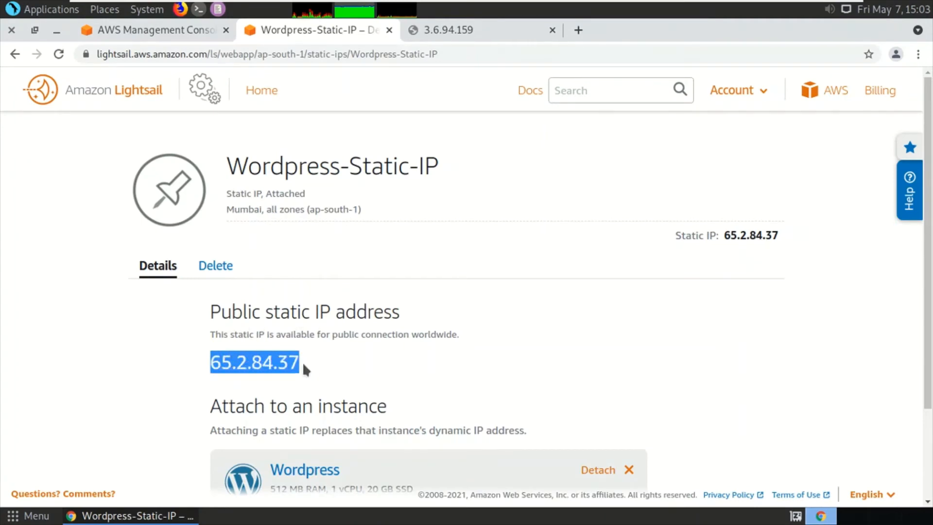
key(ctrl+Tab)
click(503, 53)
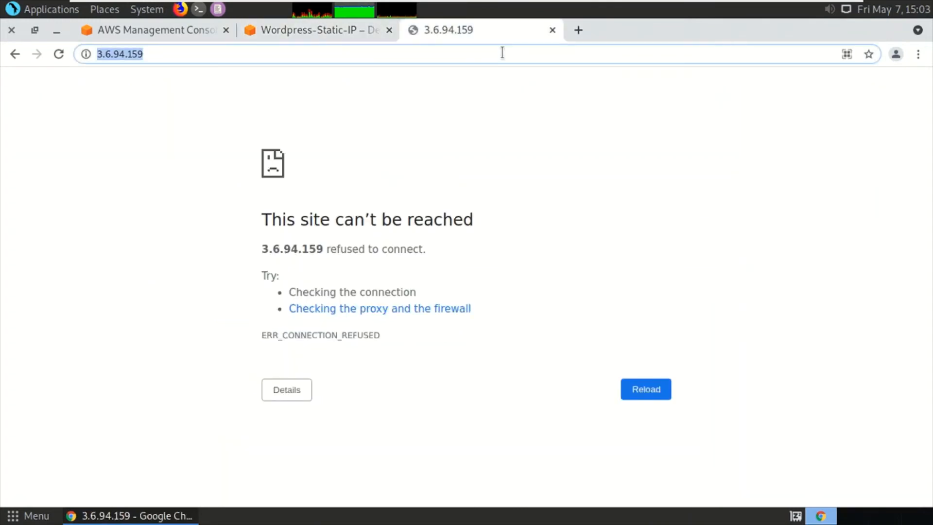
key(ctrl+v)
key(Return)
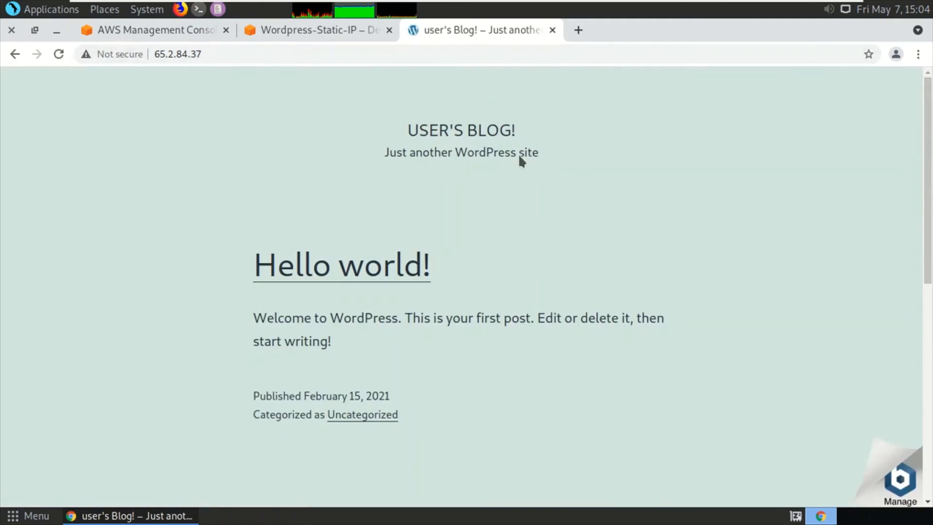
Compare the static IP shown for the Wordpress instance on the Lightsail home page with the address of the loaded blog
click(319, 30)
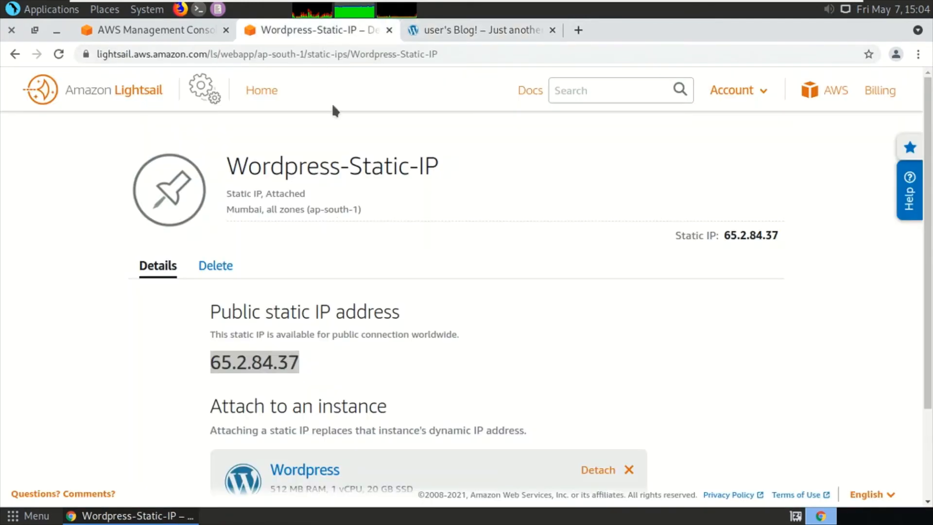
click(261, 92)
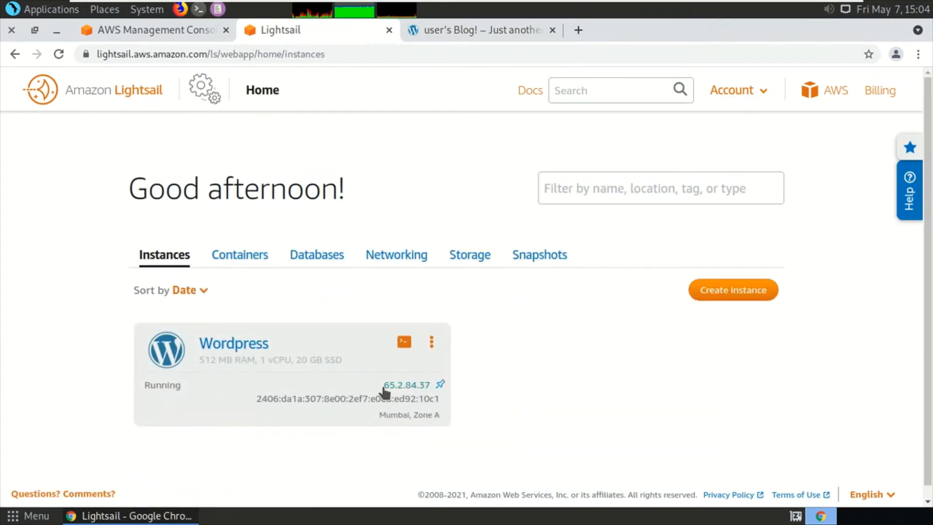
click(473, 30)
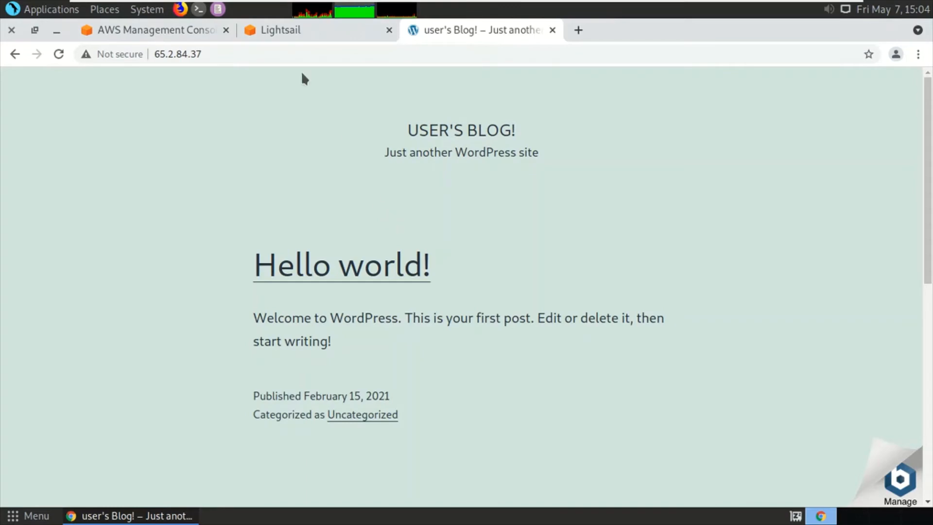
click(298, 29)
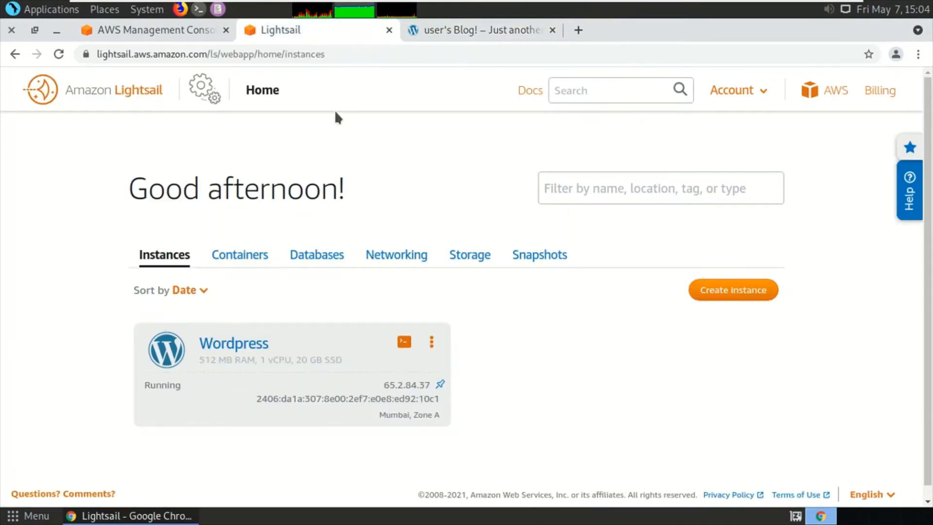
click(438, 32)
click(327, 33)
click(430, 31)
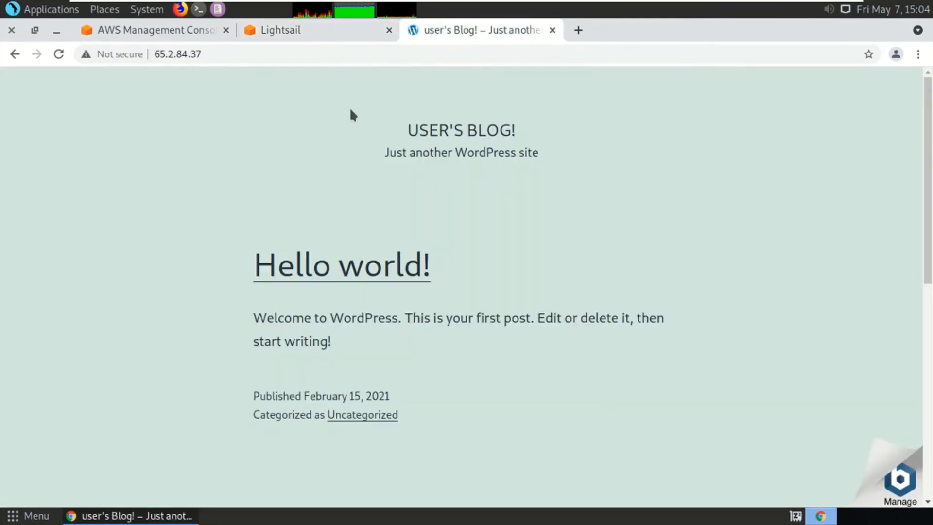
click(317, 32)
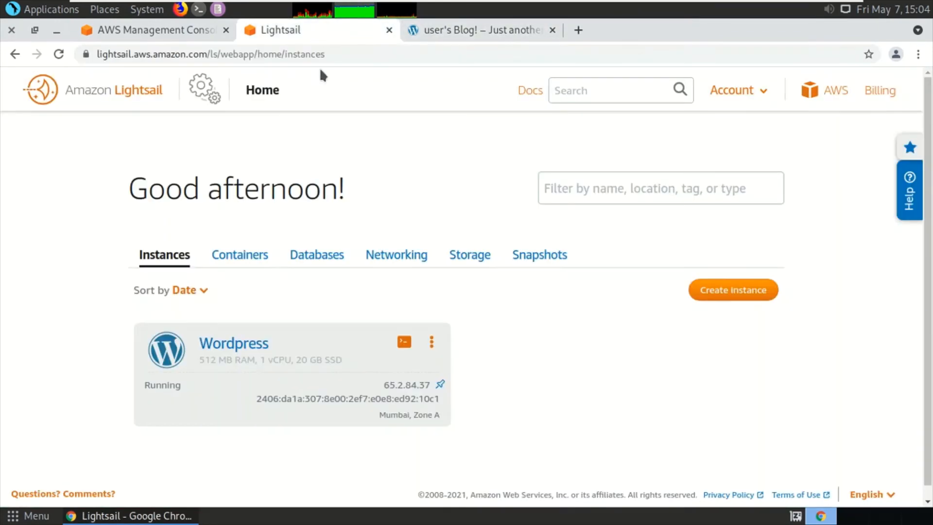
click(433, 36)
click(372, 54)
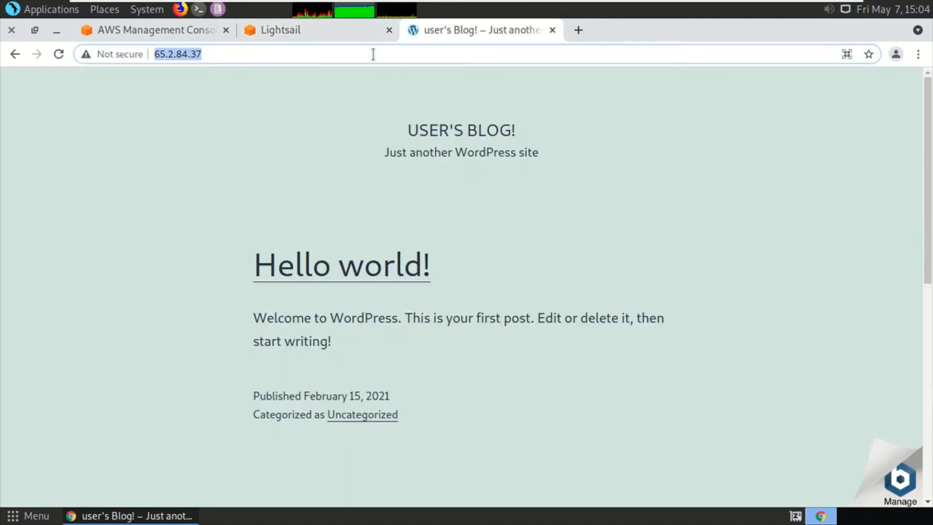
click(373, 54)
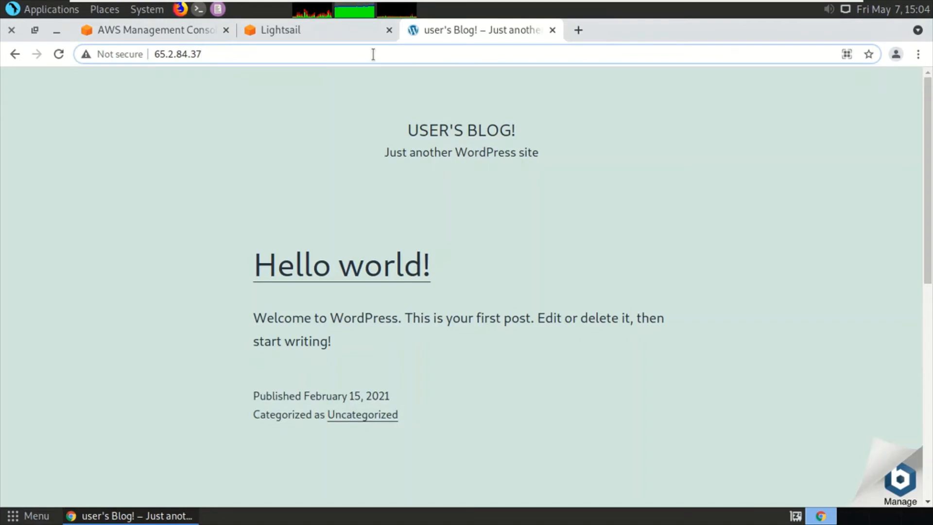
drag(209, 54, 153, 54)
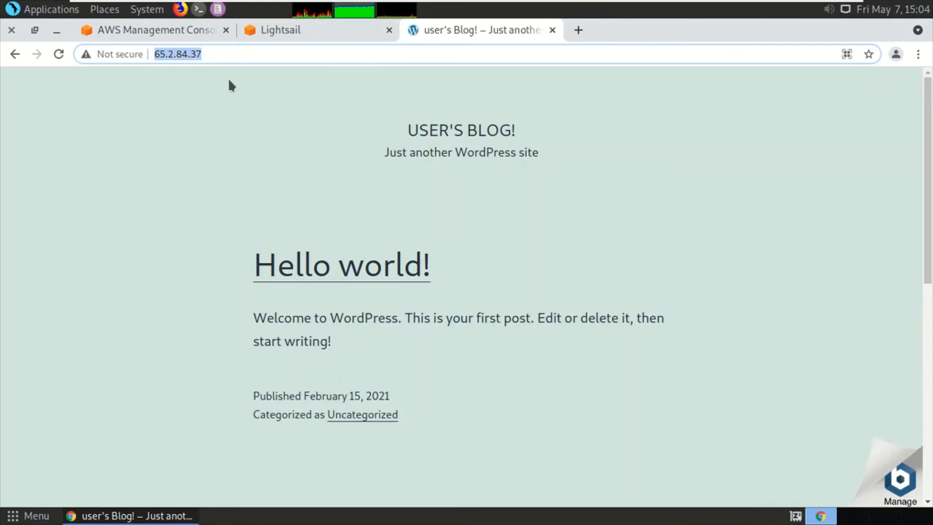
Open Hostinger's cPanel login page at hostinger.in/cpanel-login in a new browser tab
click(577, 31)
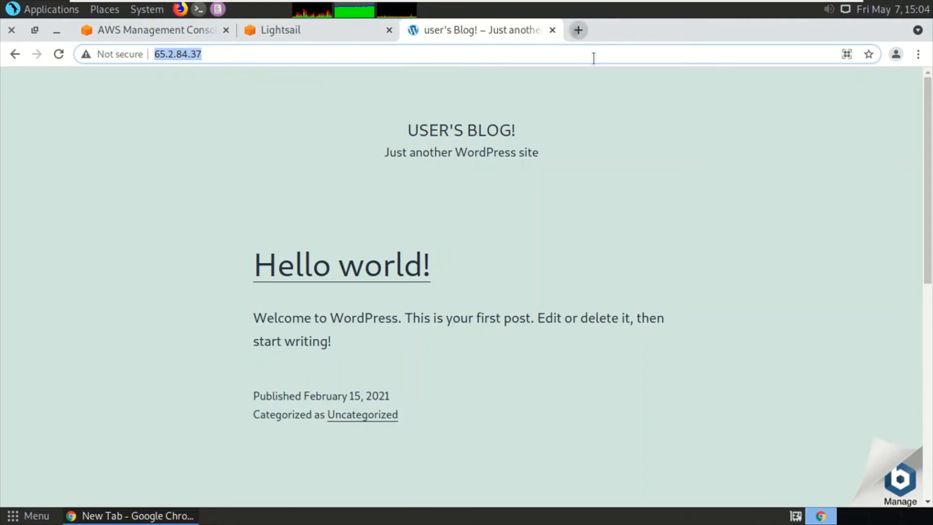
text(host)
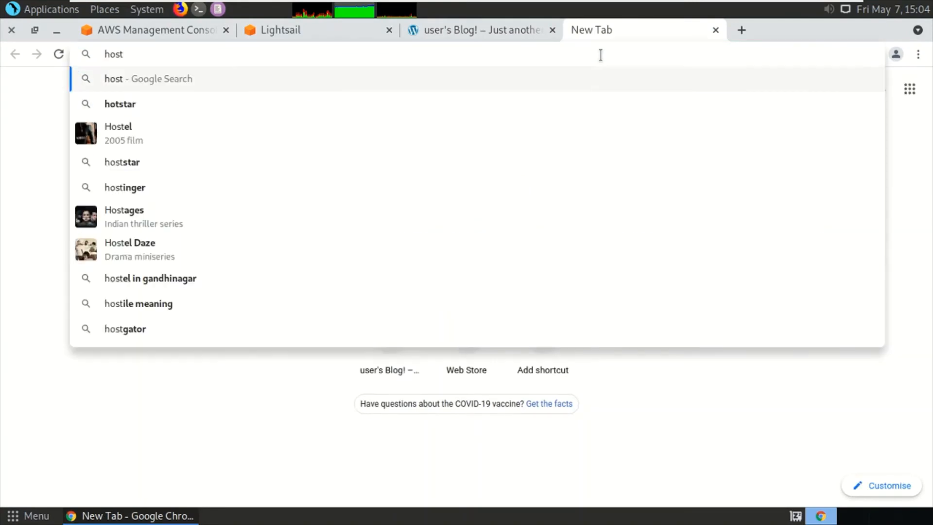
text(inger.com)
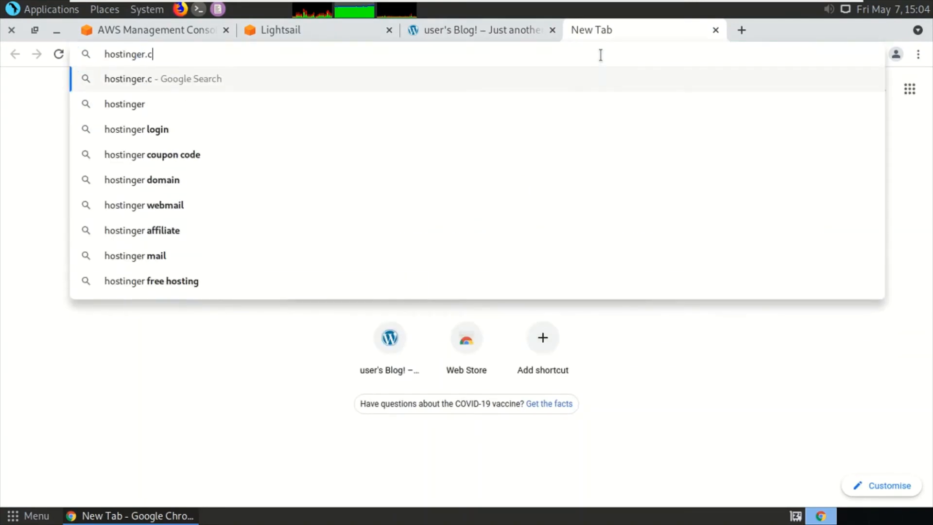
key(BackSpace)
key(BackSpace)
key(BackSpace)
text(in)
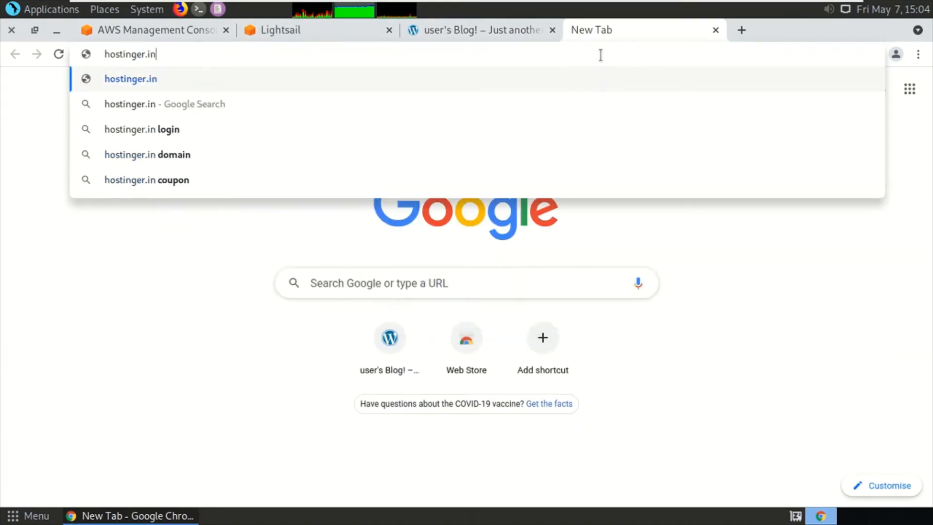
text( capa)
key(BackSpace)
key(BackSpace)
key(BackSpace)
key(BackSpace)
key(BackSpace)
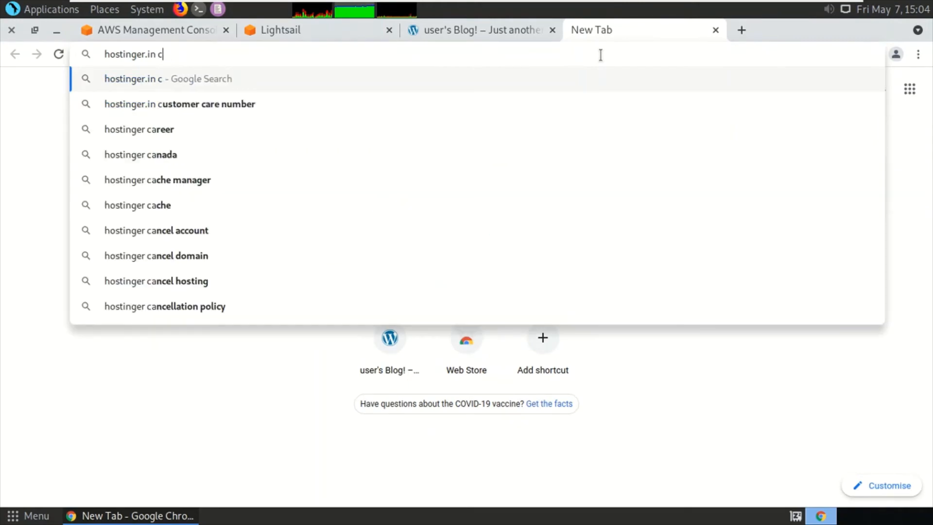
key(Return)
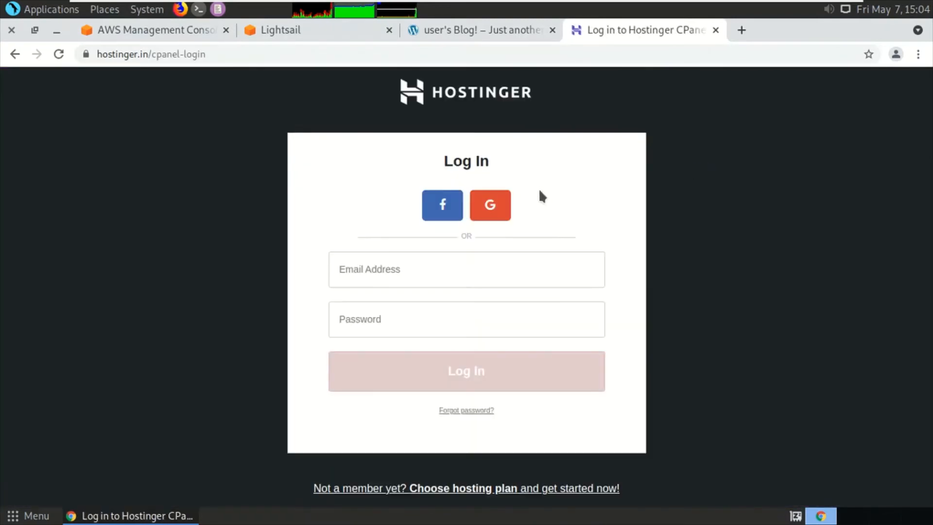
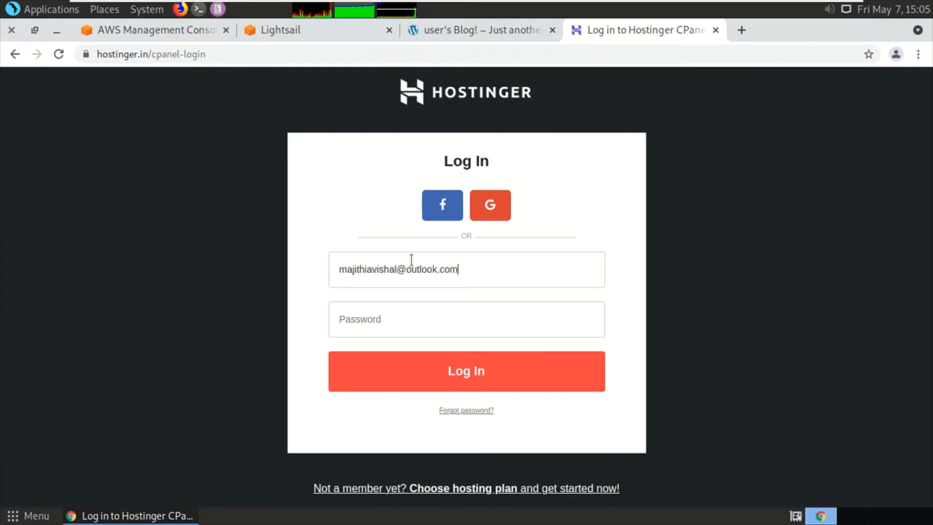
Log in to Hostinger with the account e-mail and password, and decline to save the password in the browser
text(••••••••••)
key(Return)
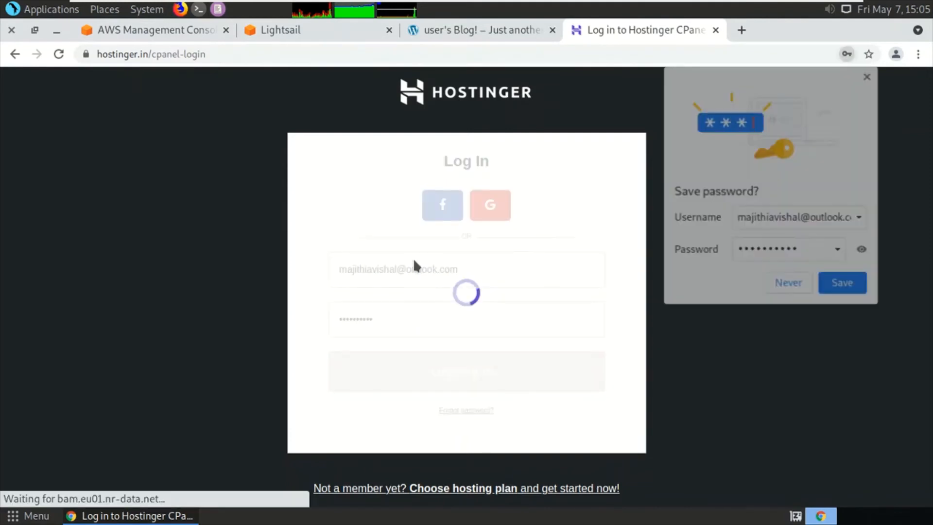
click(787, 285)
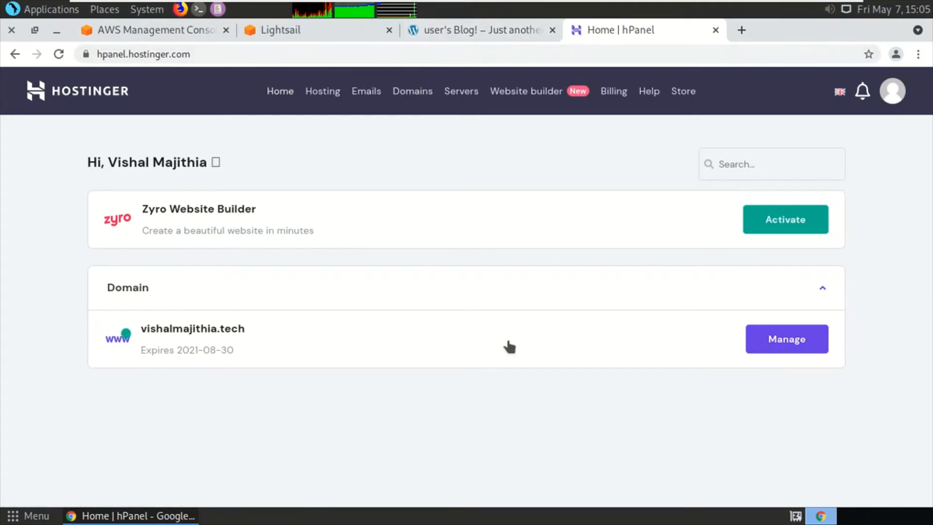
Open the DNS / Nameservers settings of the registered domain in Hostinger and go to its Manage DNS records section
click(795, 345)
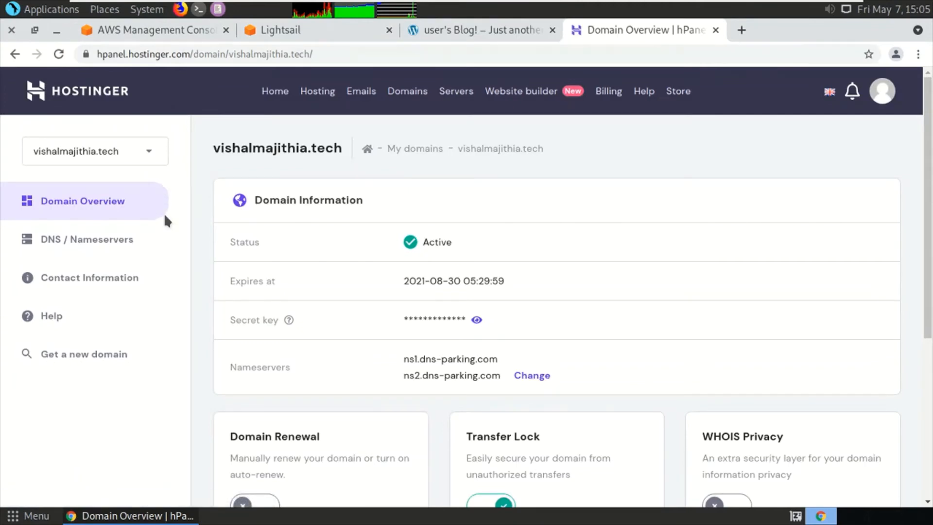
click(125, 251)
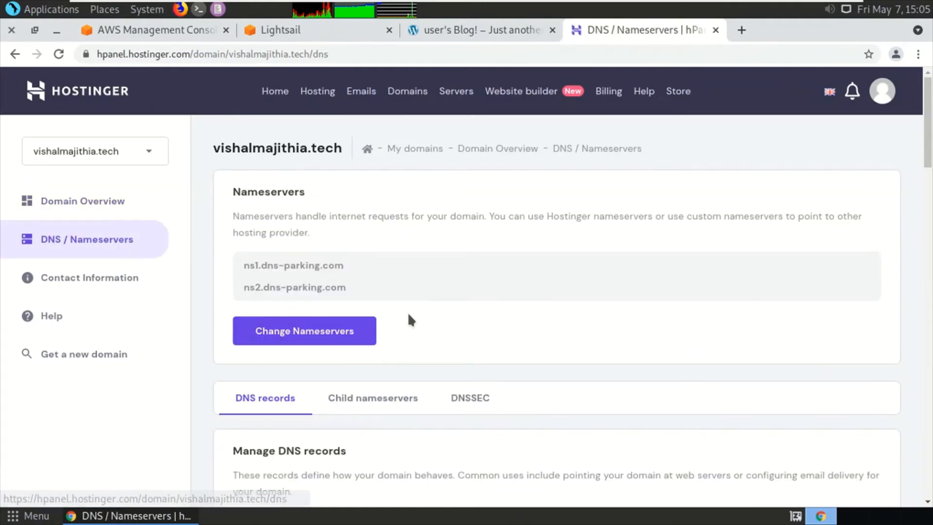
scroll(407, 314, down, 2)
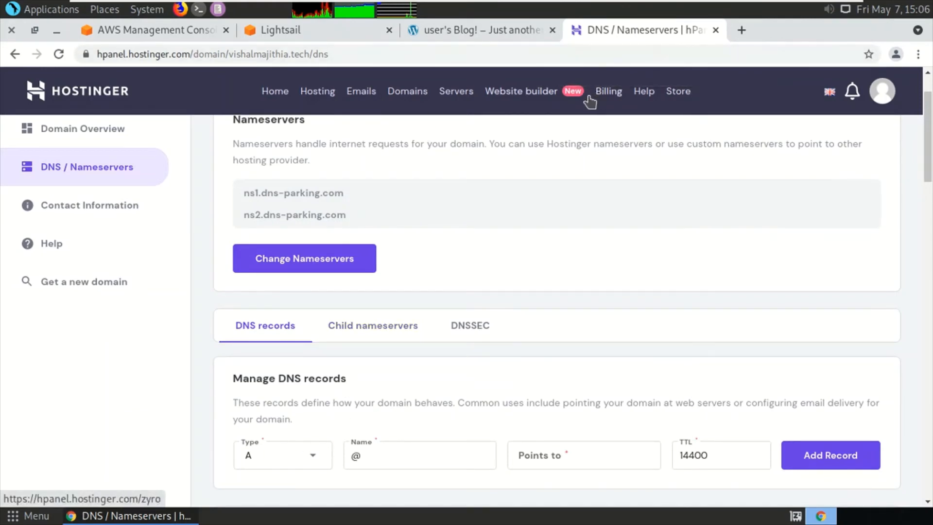
Check the Wordpress instance's static IP in Lightsail against the blog tab's address, and return to the Hostinger DNS page
click(318, 30)
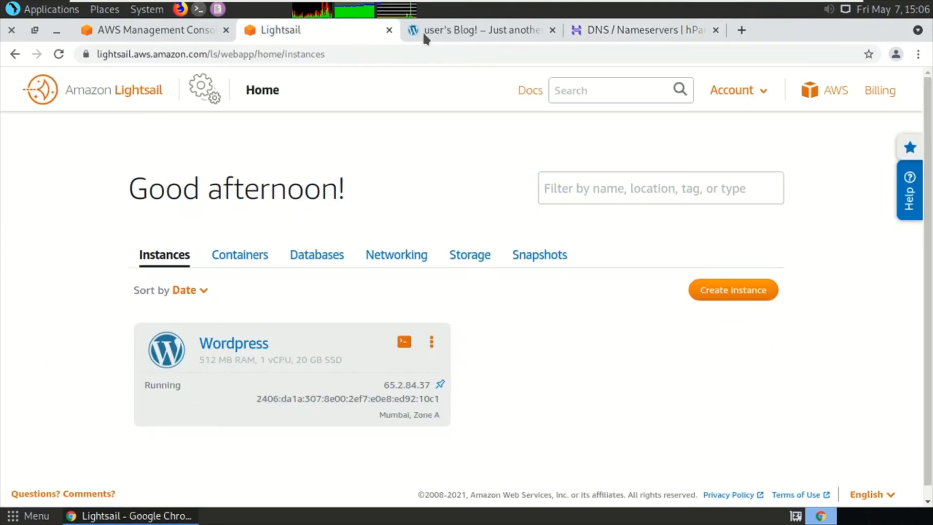
click(422, 32)
click(192, 54)
key(ctrl+c)
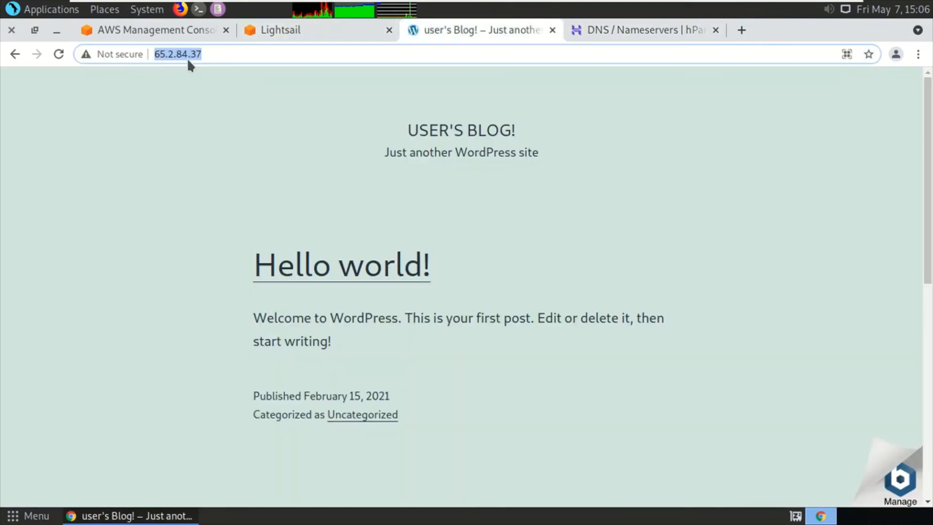
click(279, 37)
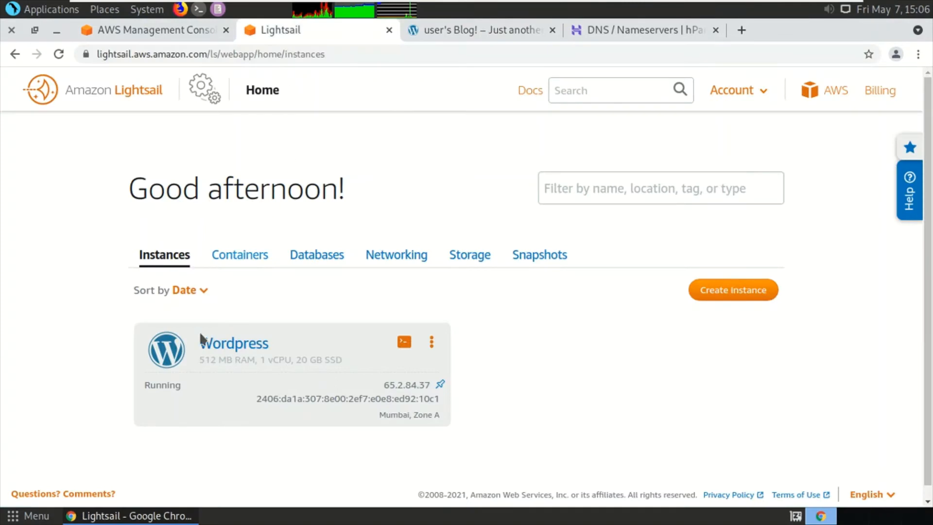
click(623, 31)
Review the domain's existing DNS records from the www CNAME entry down to the NS entries
scroll(443, 304, down, 1)
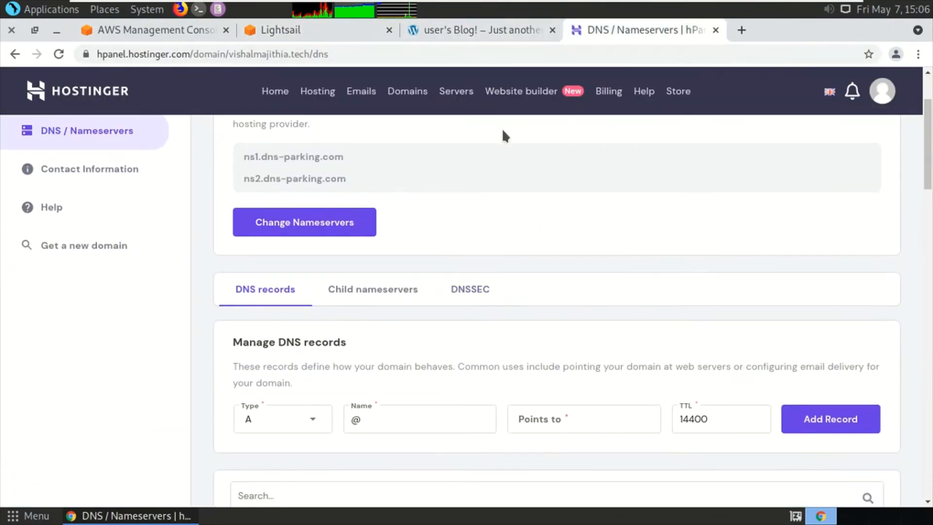
scroll(512, 155, down, 2)
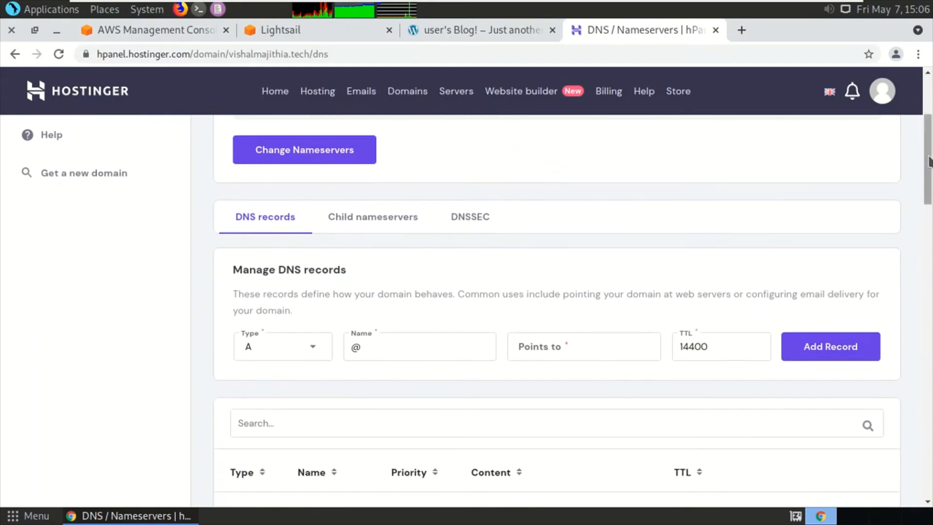
drag(929, 161, 930, 324)
drag(931, 247, 929, 308)
scroll(929, 310, down, 12)
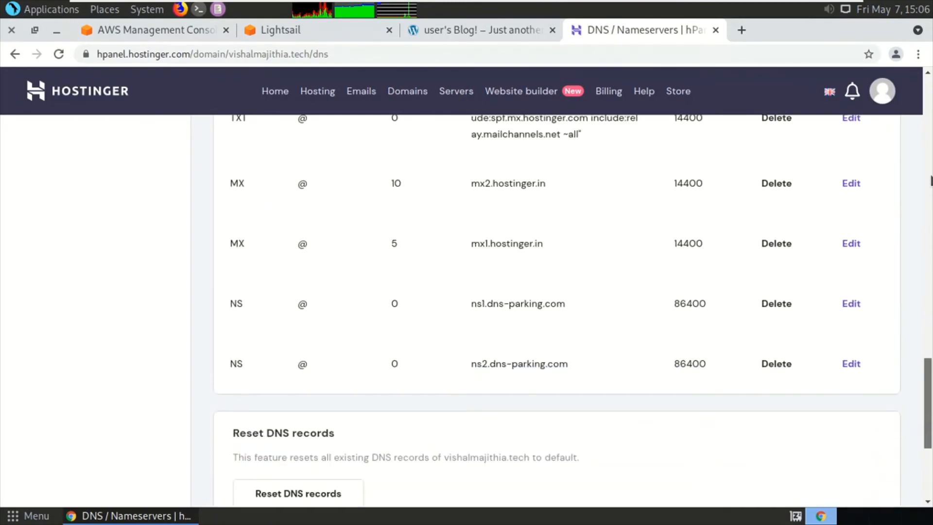
scroll(930, 384, up, 1)
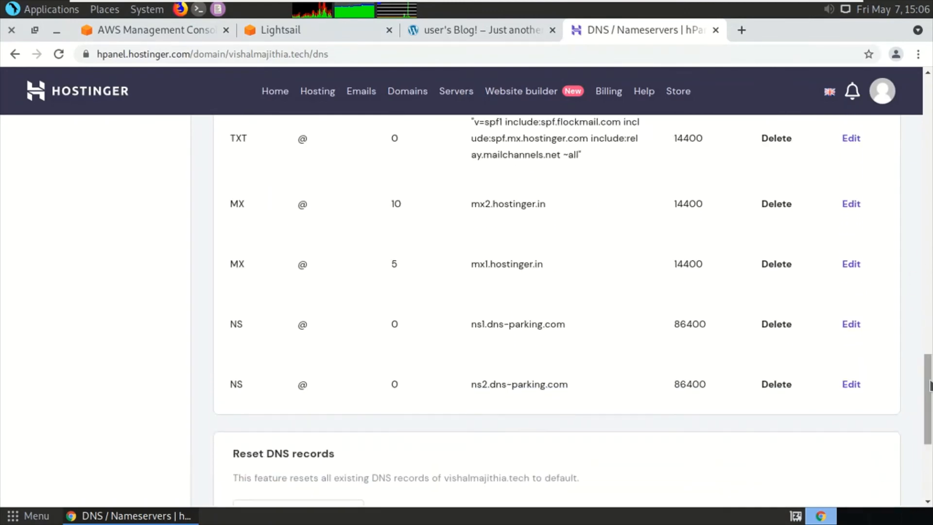
scroll(930, 386, up, 3)
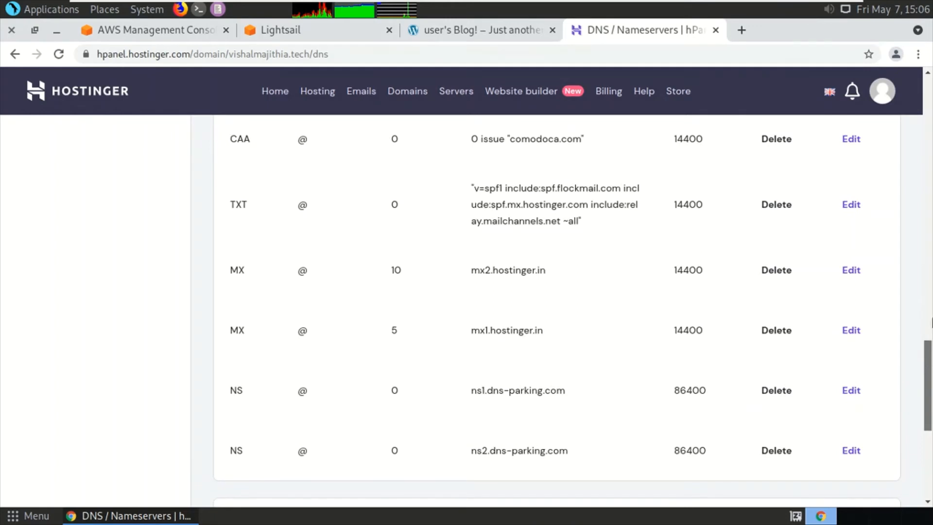
drag(932, 322, 932, 239)
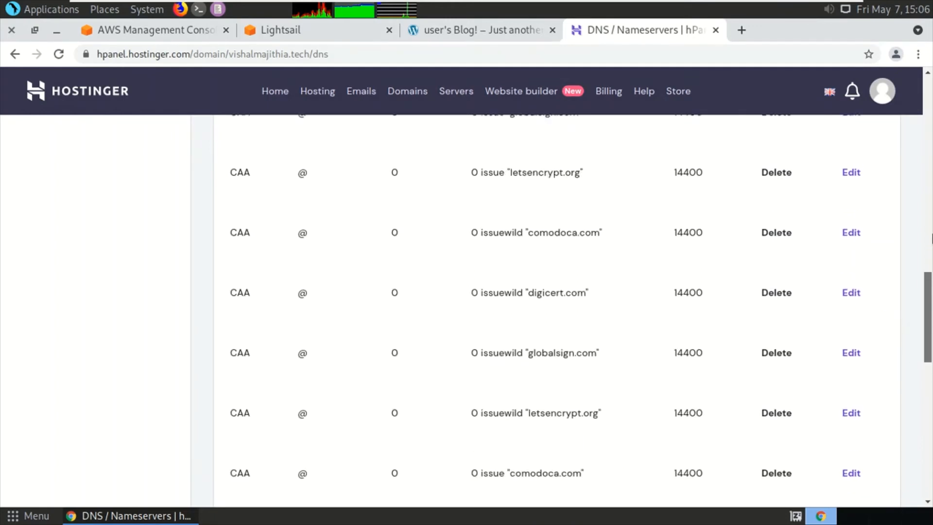
drag(929, 310, 932, 264)
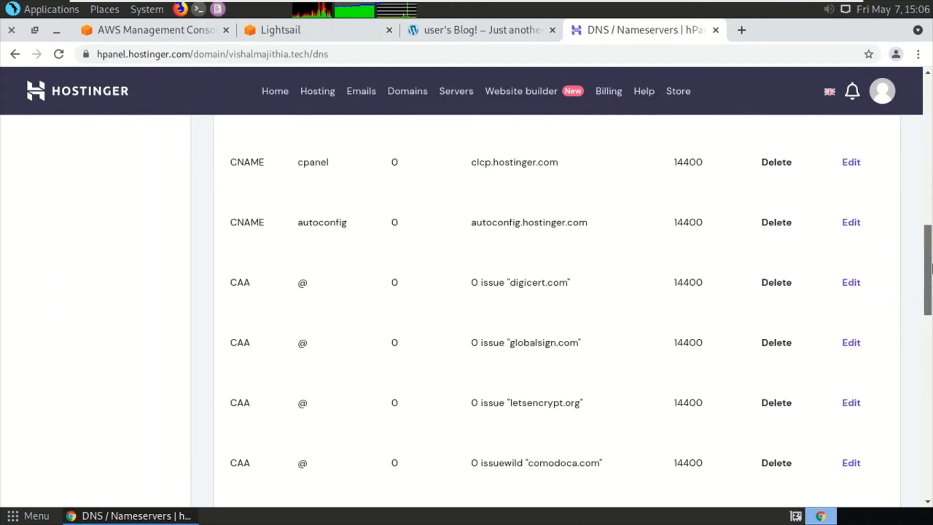
drag(932, 233, 930, 184)
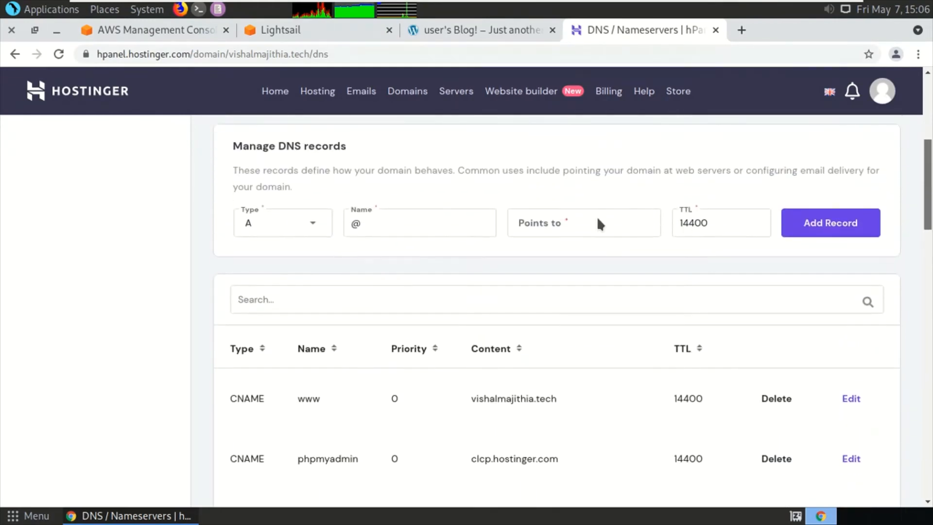
scroll(519, 214, down, 3)
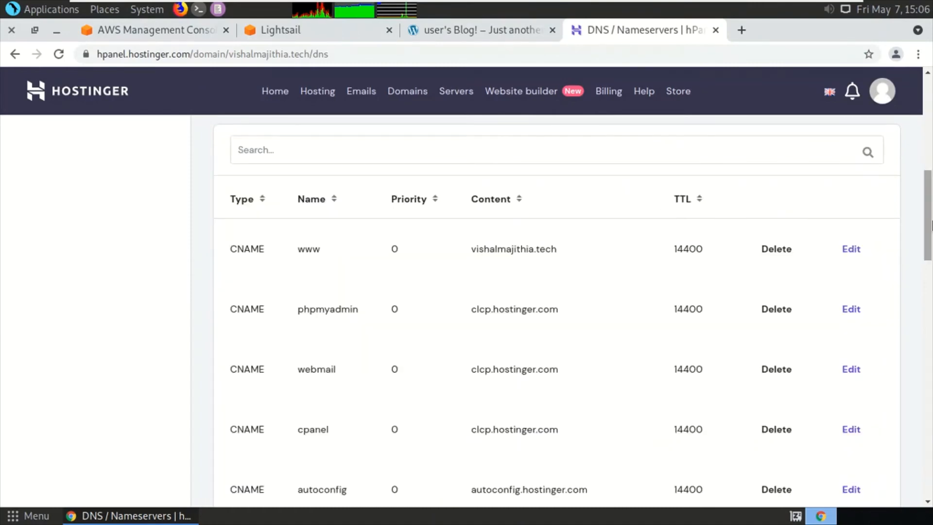
drag(930, 228, 929, 175)
Copy the blog's address from its tab and paste it as the Points to value of a new A record named @
click(453, 30)
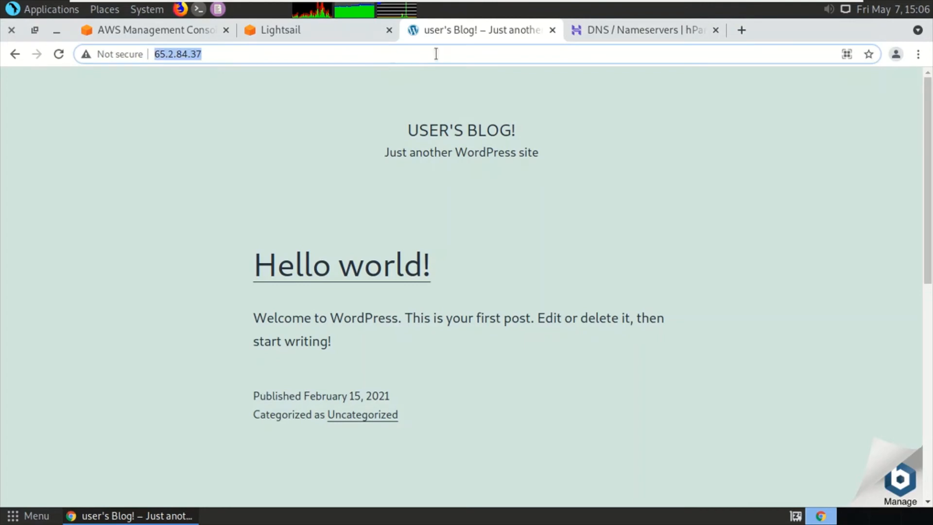
click(596, 30)
click(560, 286)
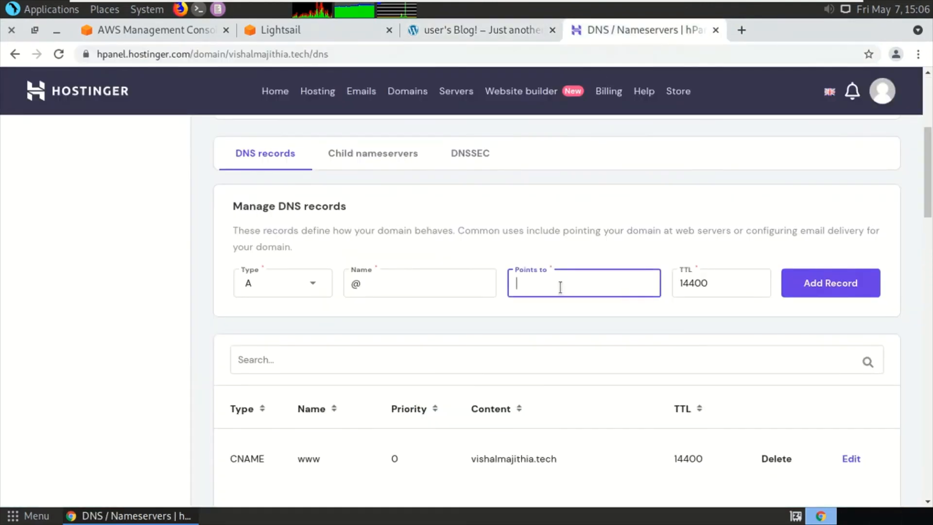
key(ctrl+v)
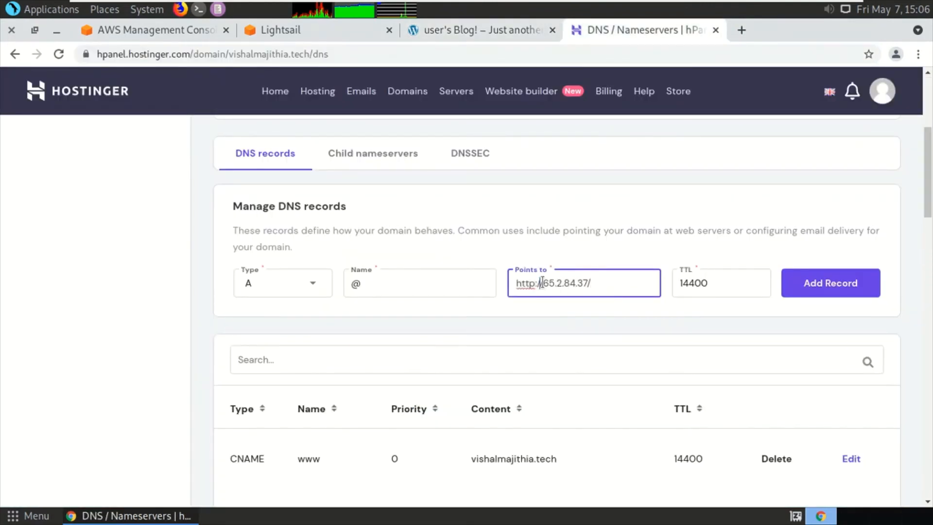
Trim the Points to value to 65.2.84.37 and add the A record for @ with a TTL of 14400
drag(541, 283, 516, 284)
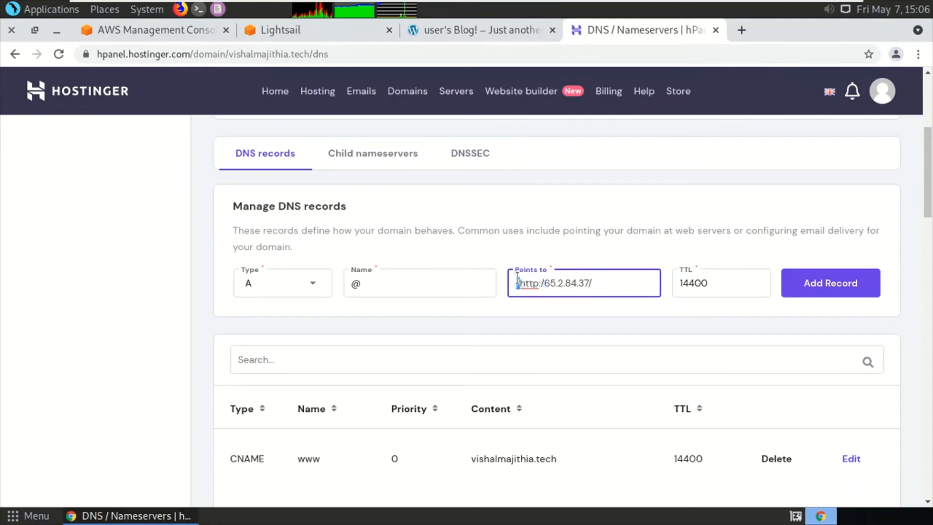
click(551, 283)
key(BackSpace)
key(BackSpace)
key(BackSpace)
key(BackSpace)
key(BackSpace)
key(BackSpace)
key(BackSpace)
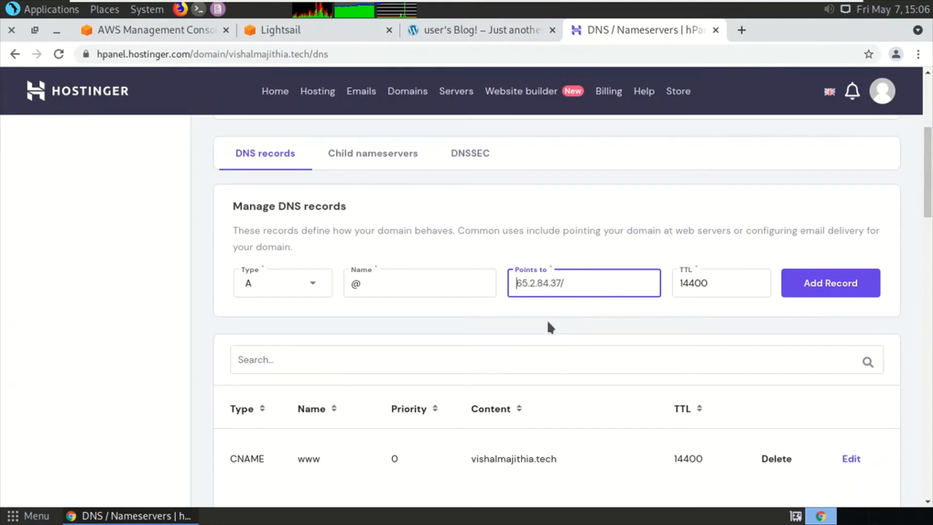
key(Right)
key(Right)
key(Right)
key(Right)
key(Right)
key(Right)
key(Right)
key(Right)
key(Right)
key(Right)
key(Right)
key(BackSpace)
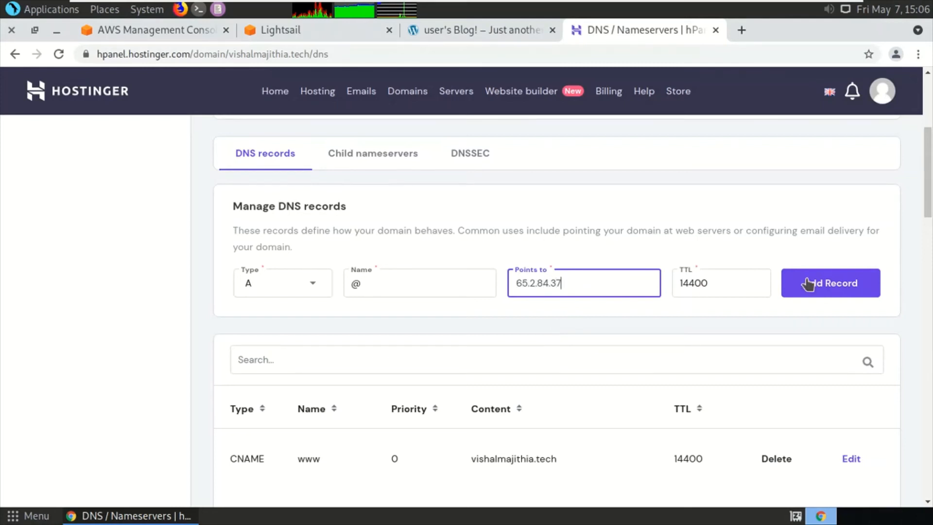
click(824, 292)
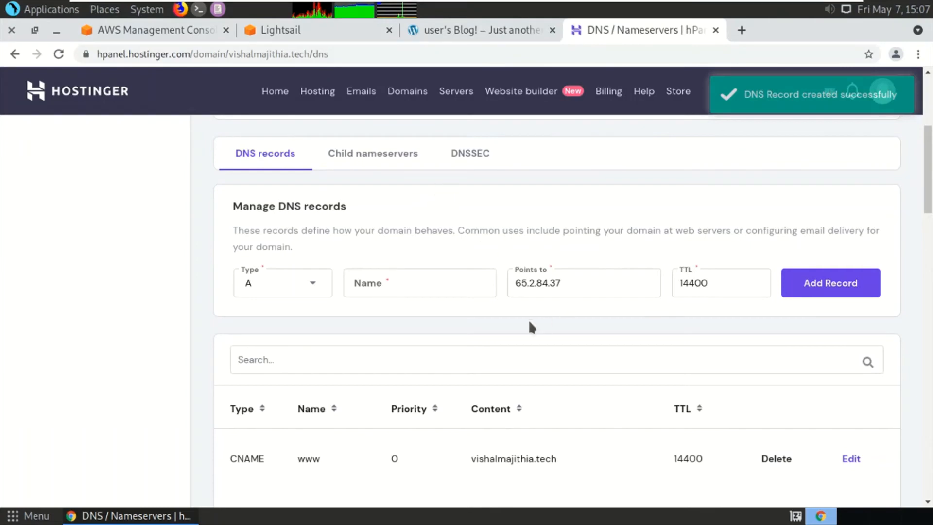
Check the new A record at the end of the domain's DNS records list
drag(930, 212, 931, 357)
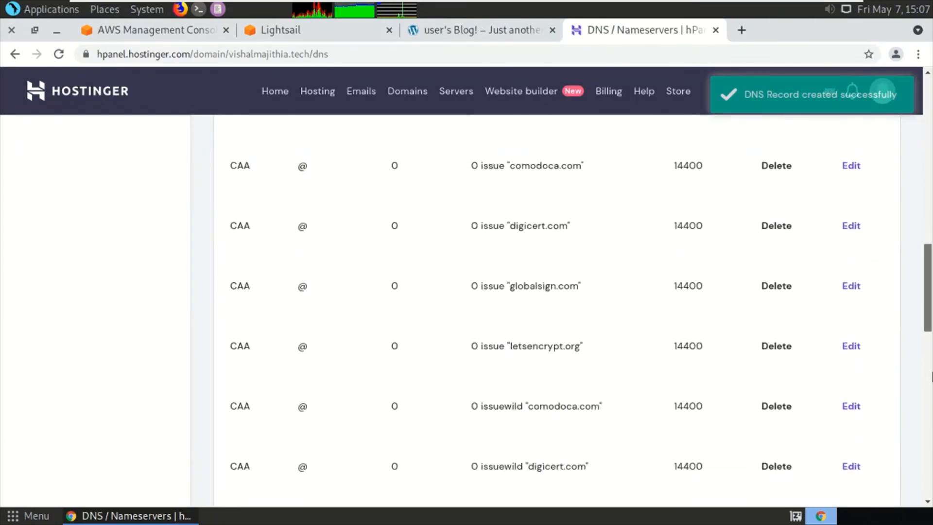
drag(930, 292, 928, 413)
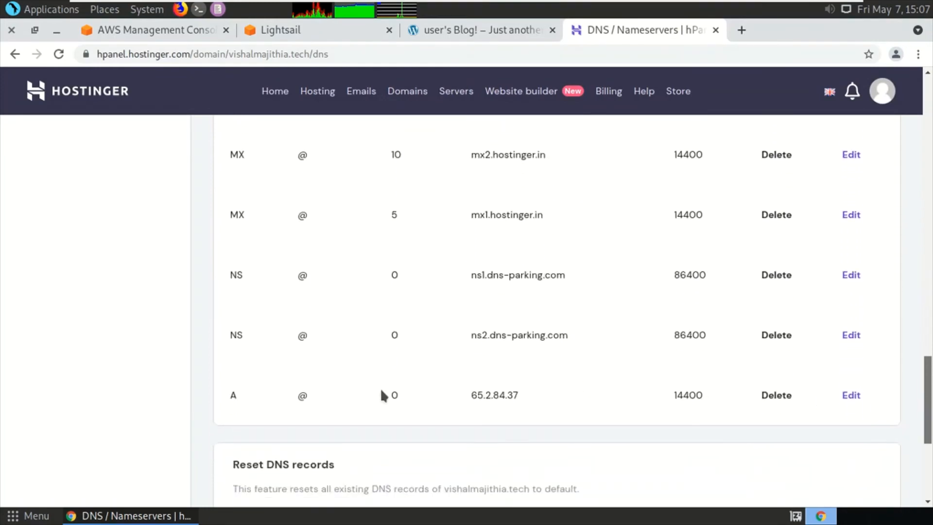
scroll(514, 410, down, 1)
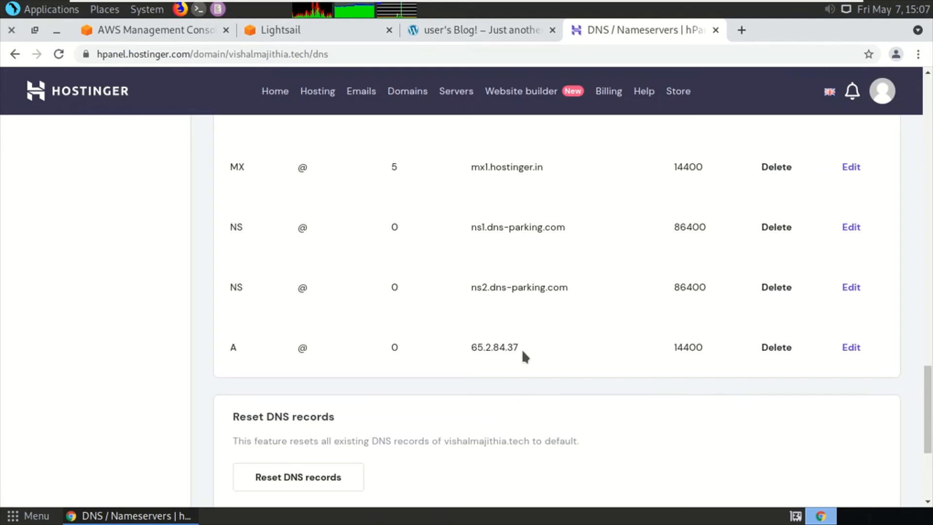
Load the WordPress site through the registered .tech domain in a new browser tab
click(742, 30)
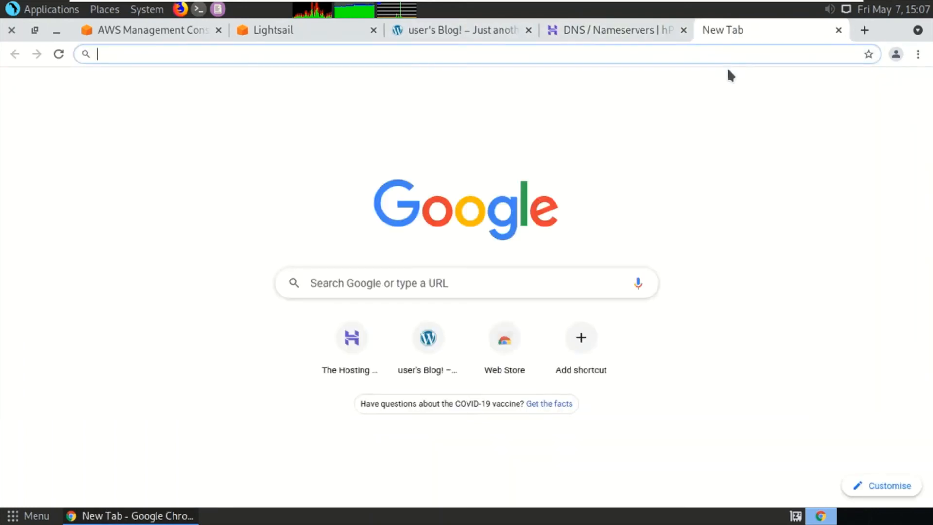
text(vishal)
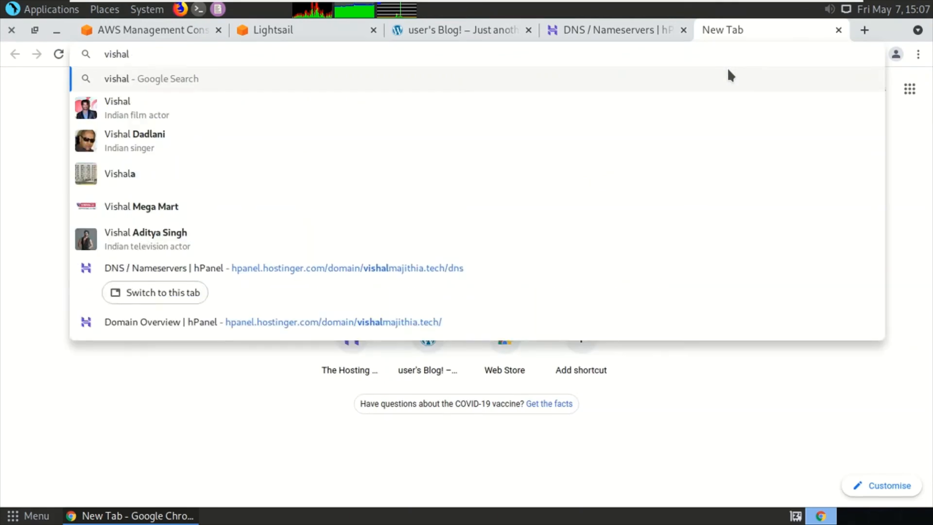
text(majithia.tech)
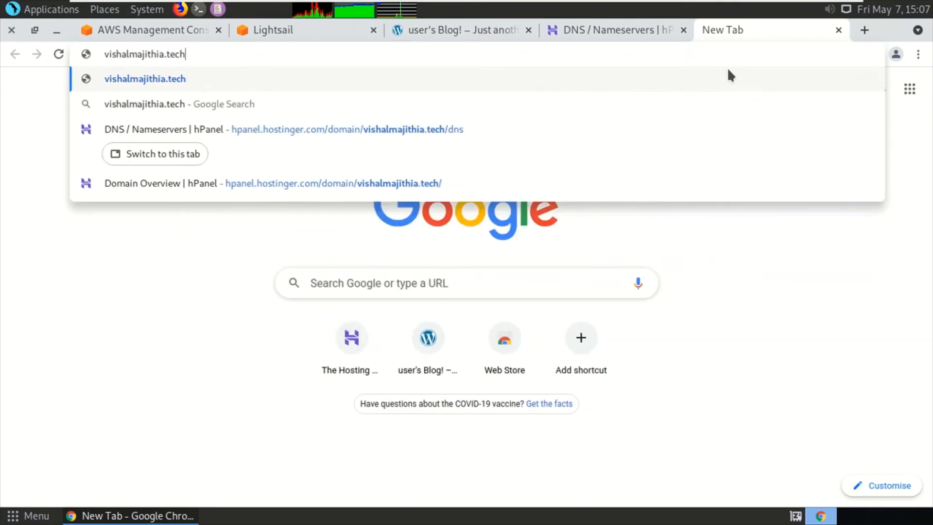
key(Return)
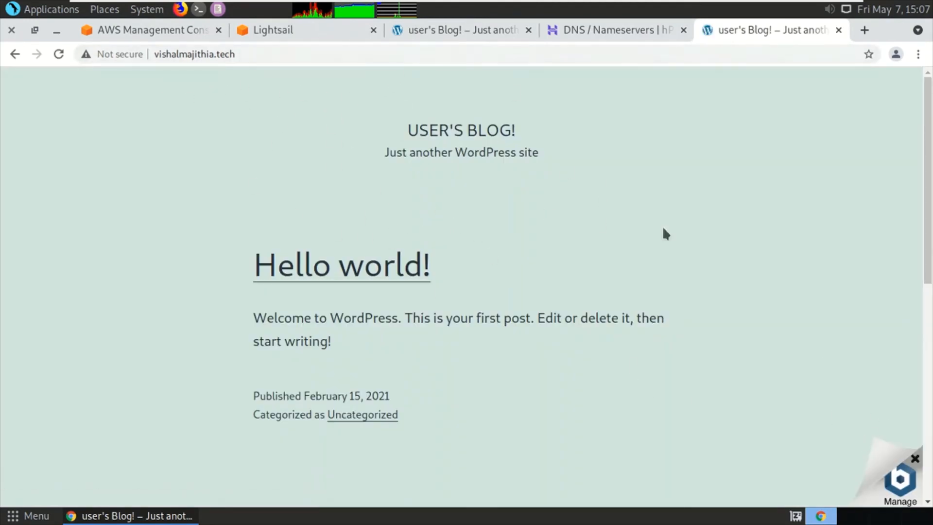
Close the tab showing the blog at 65.2.84.37 and return to the tab with the domain-based site
click(319, 34)
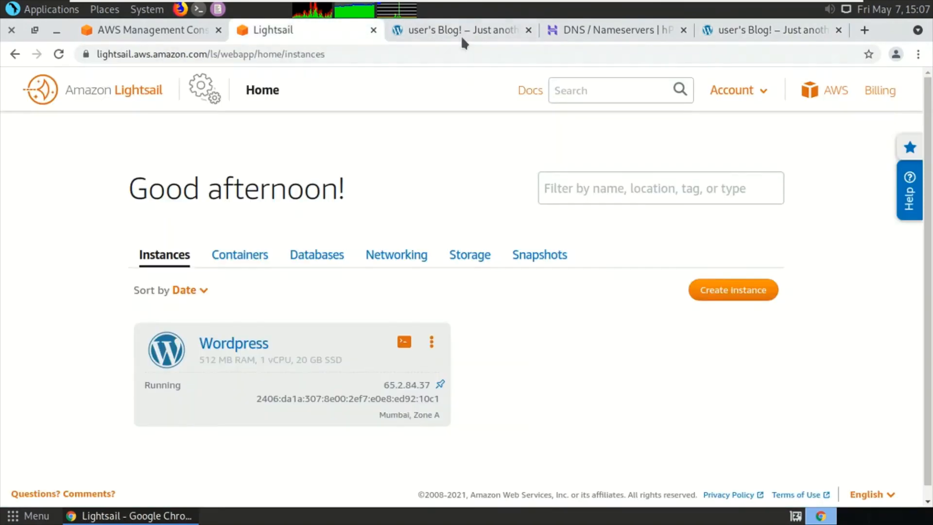
click(528, 30)
click(626, 35)
Open the WordPress admin login page by adding /admin to the registered domain's address
click(577, 55)
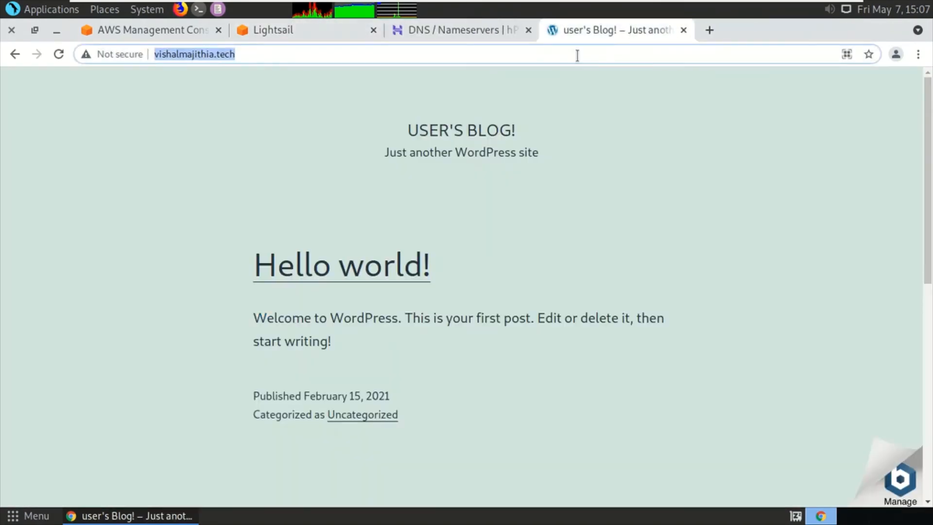
click(578, 55)
text(/)
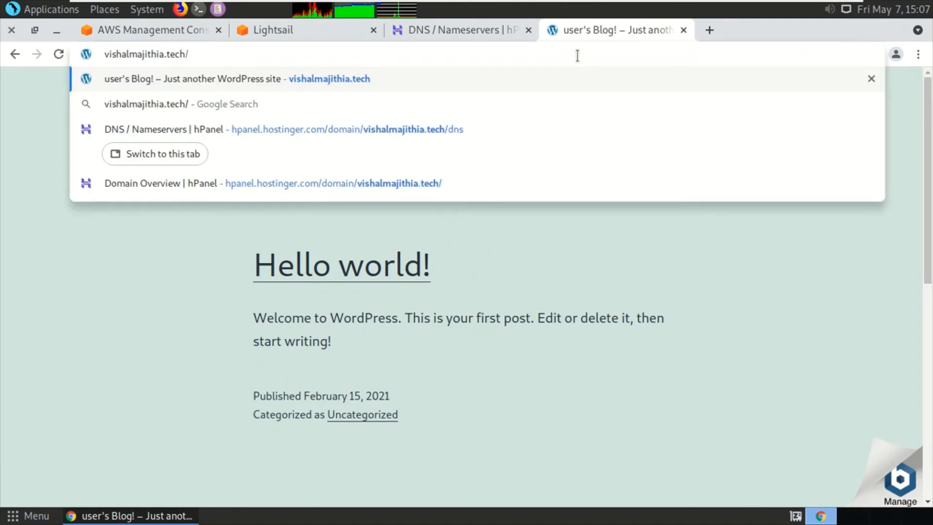
text(admin)
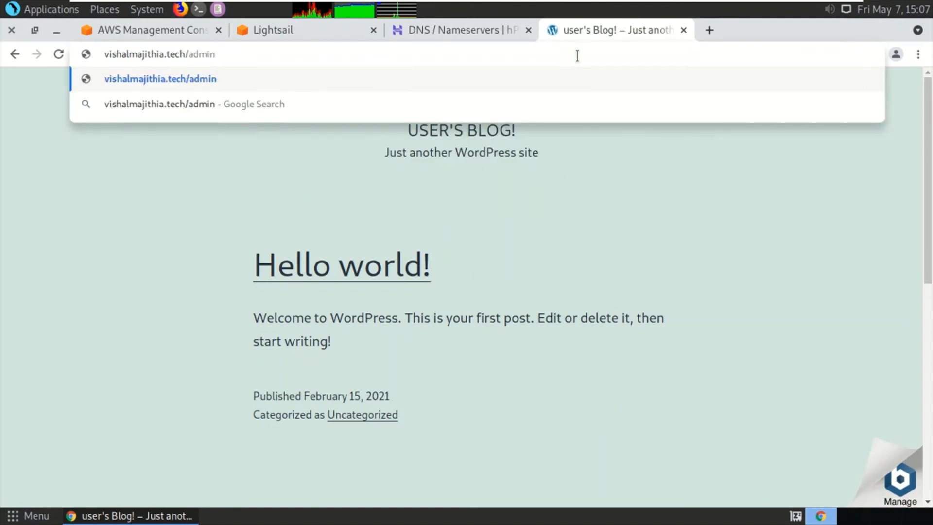
key(Return)
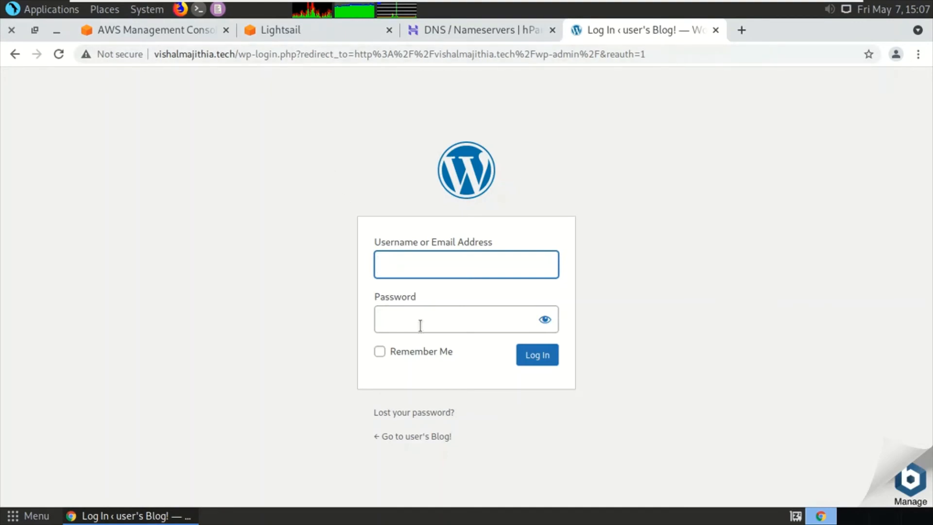
Connect to the Wordpress instance in Lightsail through its browser-based SSH terminal and clear the terminal screen
click(313, 35)
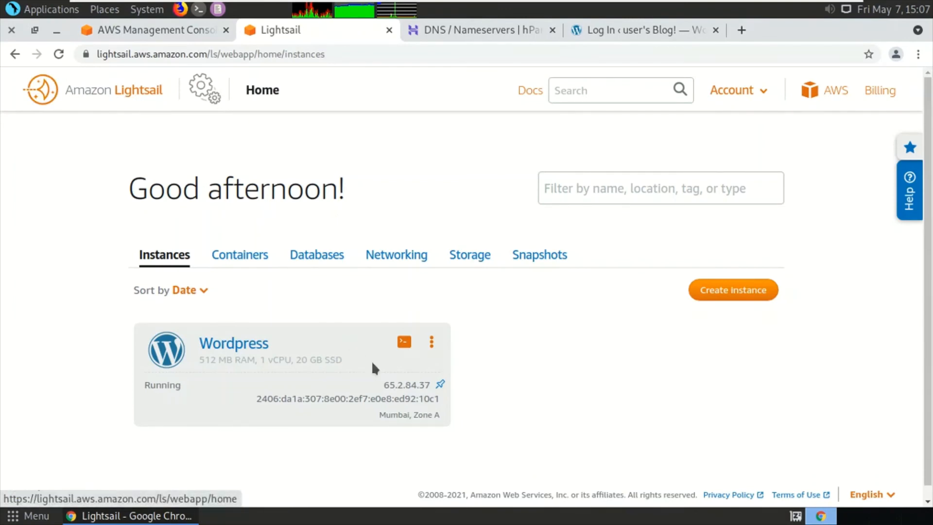
click(405, 342)
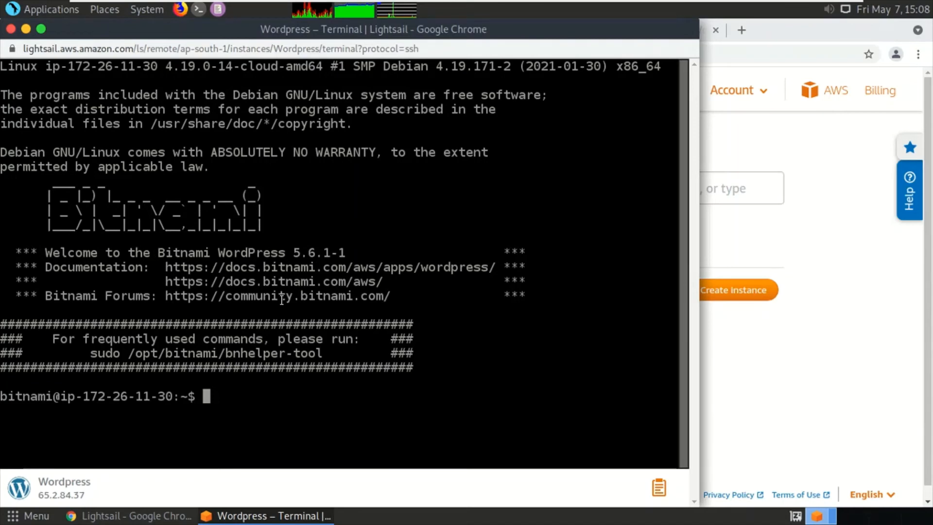
text(clear)
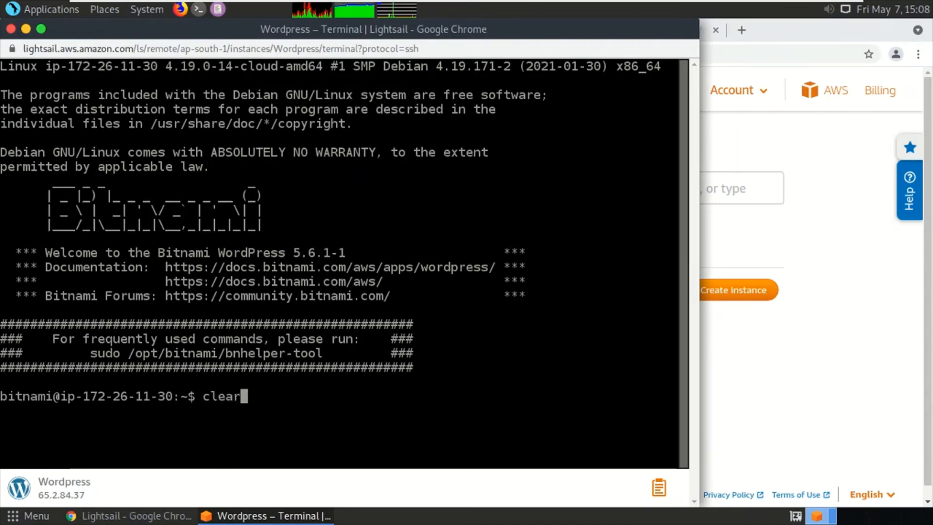
key(Return)
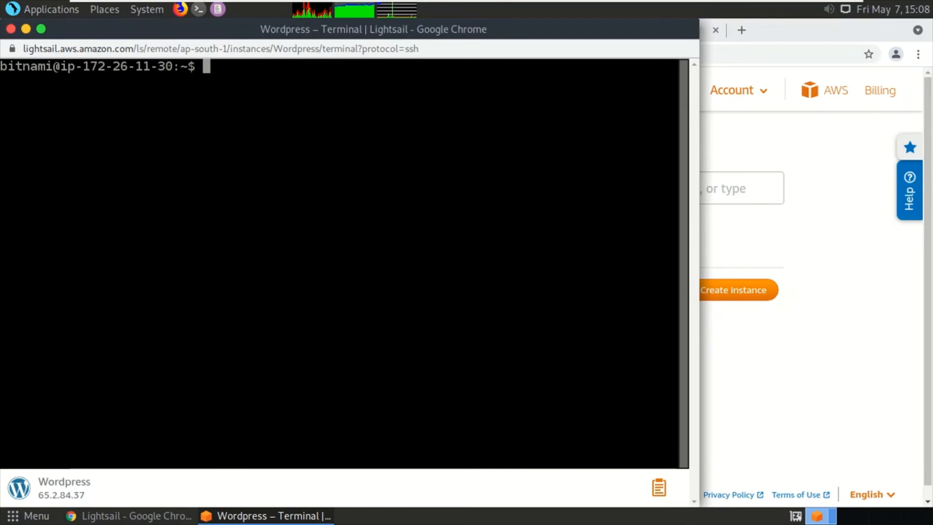
Display the contents of the bitnami_application_password file with cat in the SSH terminal
text(cat)
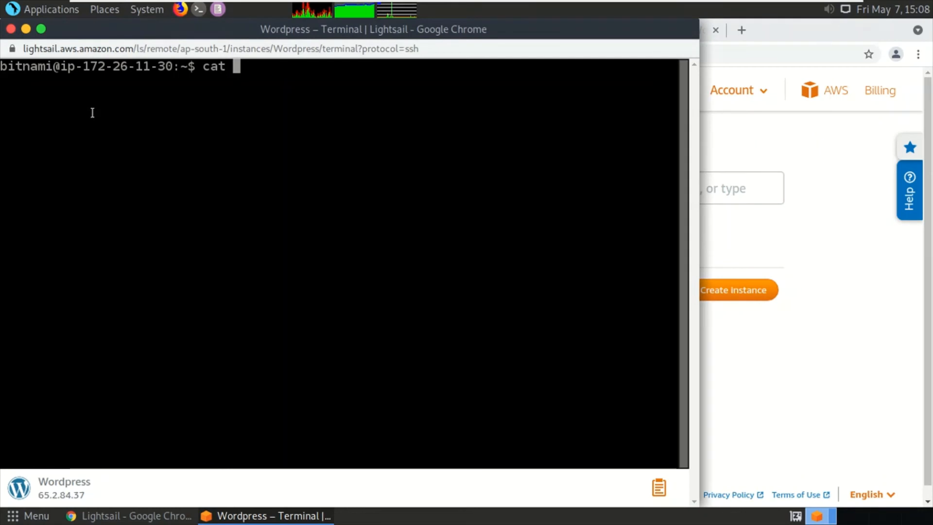
text(/opt/b)
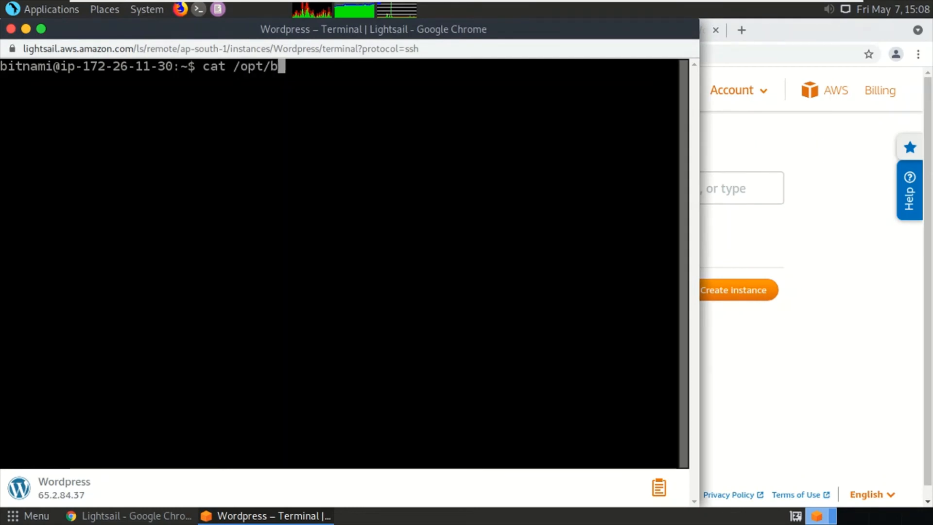
key(BackSpace)
key(BackSpace)
key(BackSpace)
key(BackSpace)
key(BackSpace)
key(BackSpace)
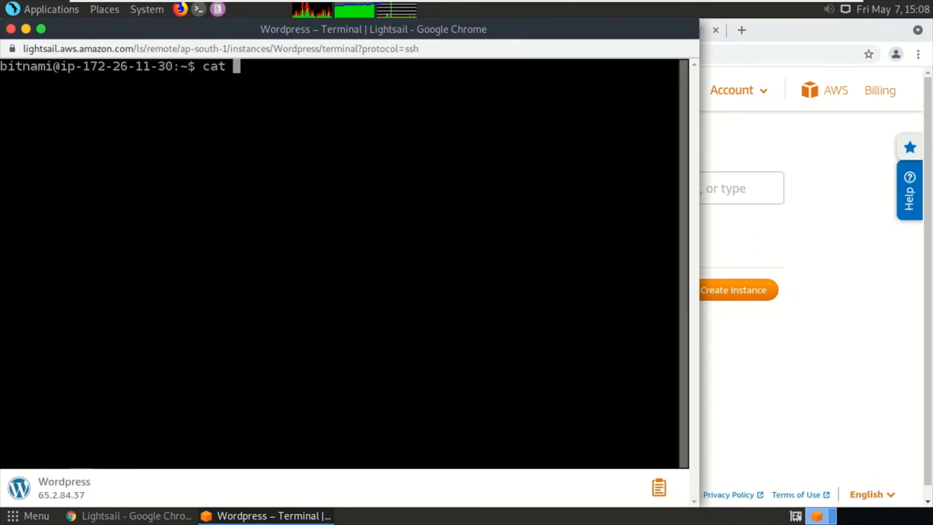
text(bit)
text(nami_a)
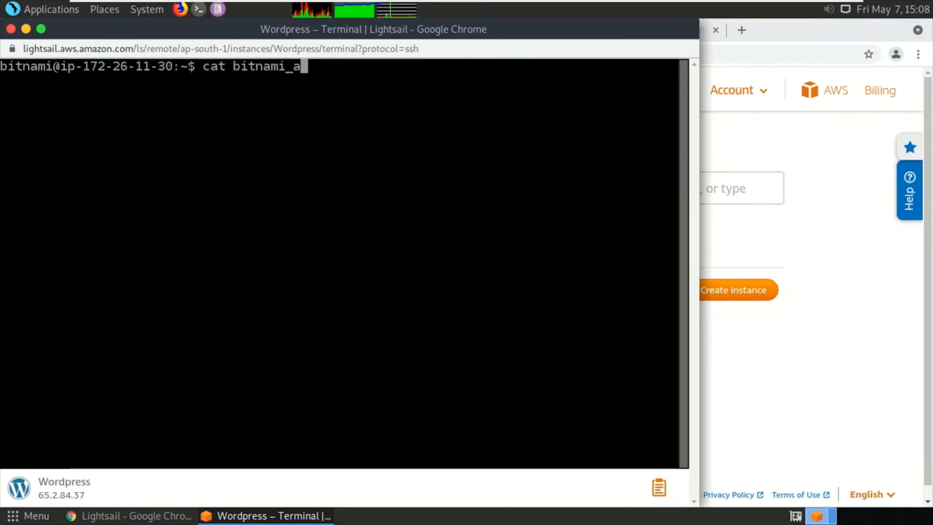
key(Tab)
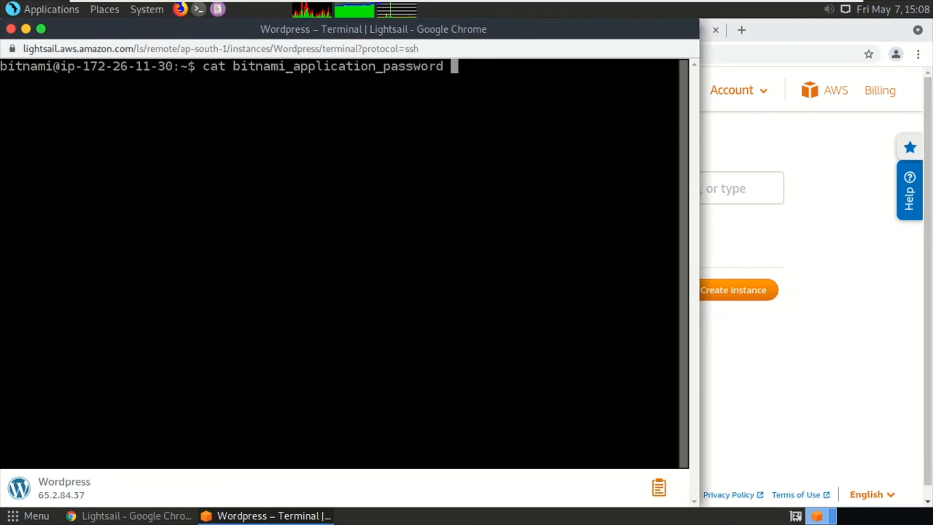
key(Return)
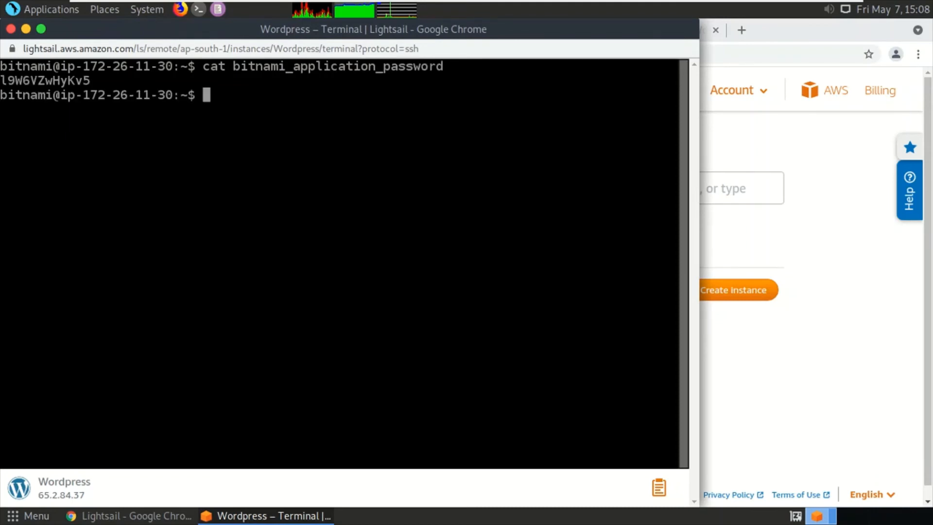
Copy the application password from the terminal output and minimize the terminal window
drag(2, 80, 91, 85)
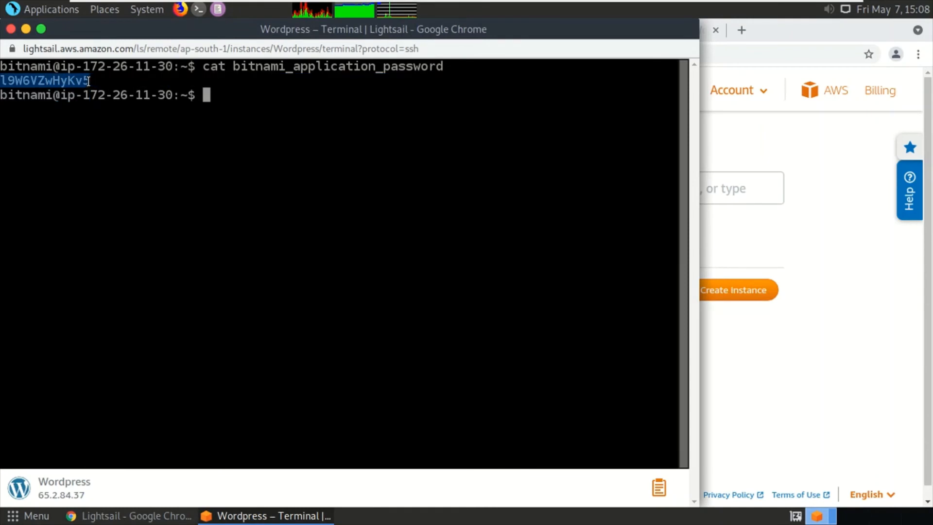
right_click(83, 79)
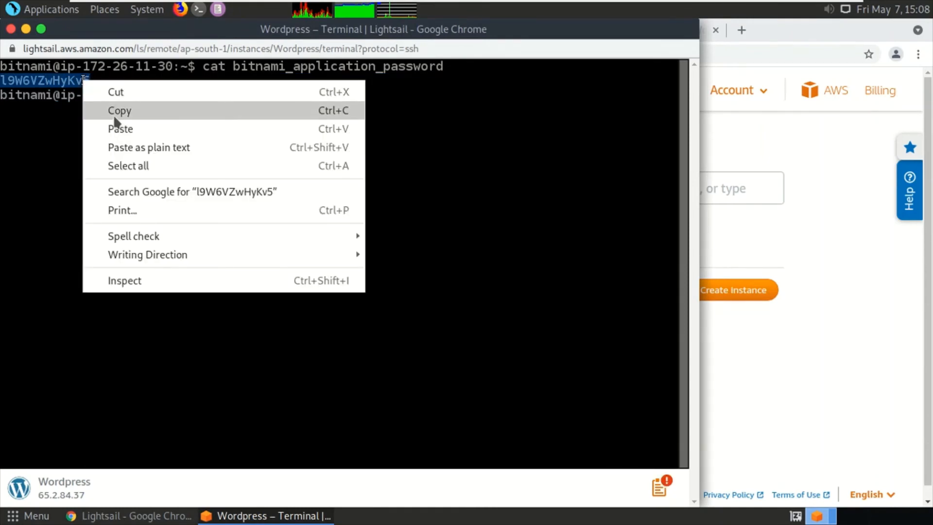
click(114, 117)
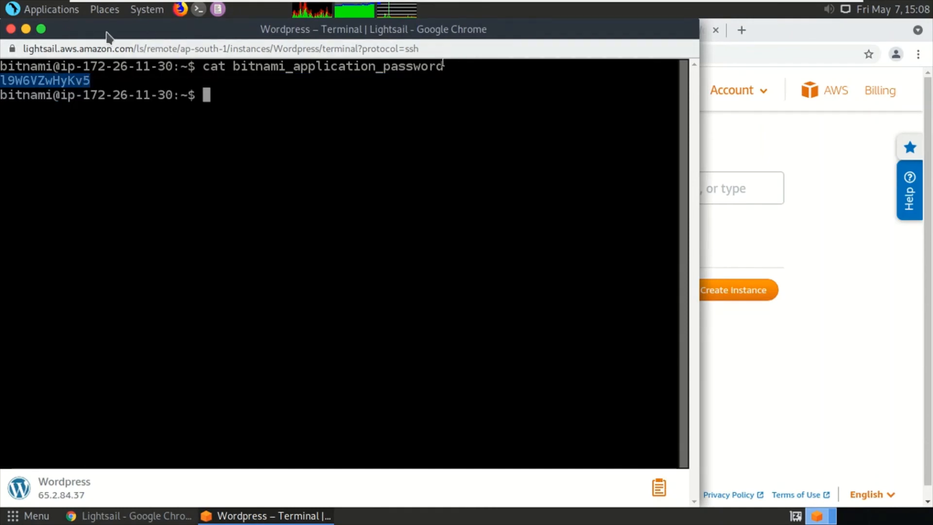
click(41, 30)
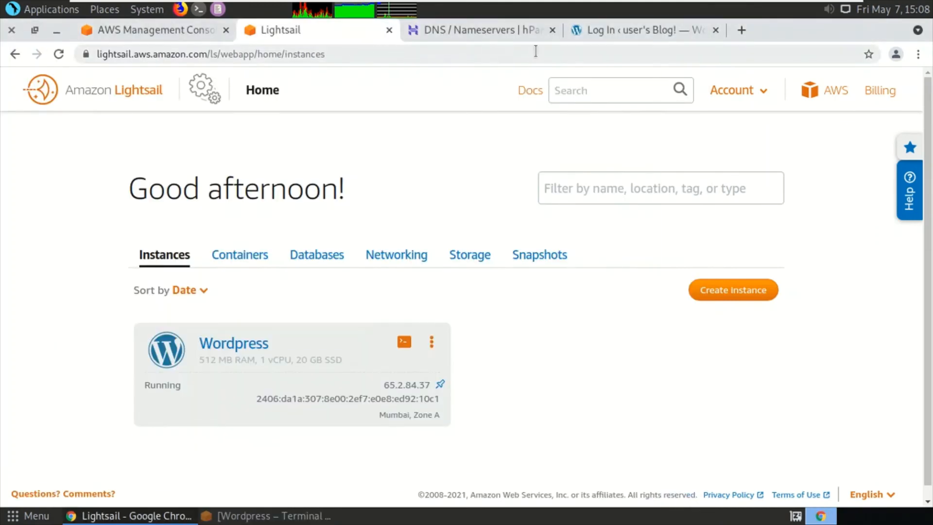
Fill in the WordPress login form with username user and the copied application password, and reveal the password field
click(622, 33)
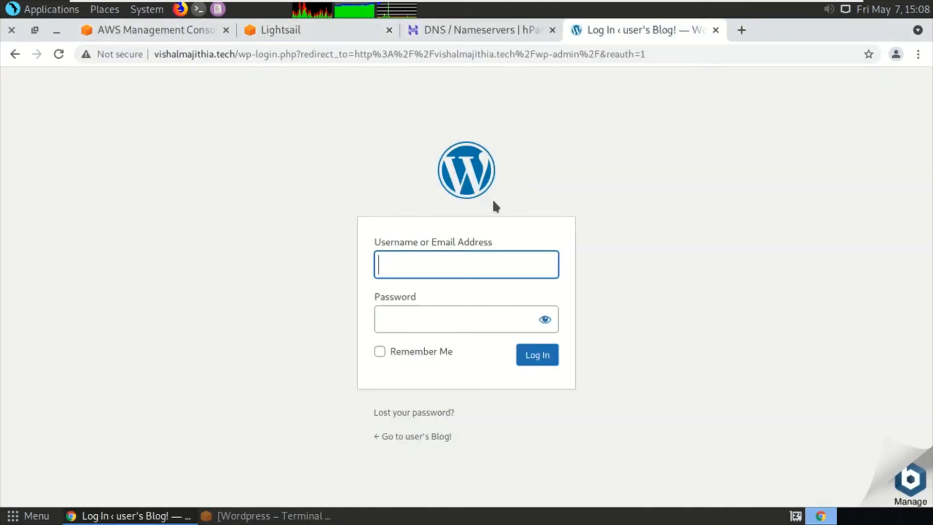
text(user)
key(Tab)
key(ctrl+v)
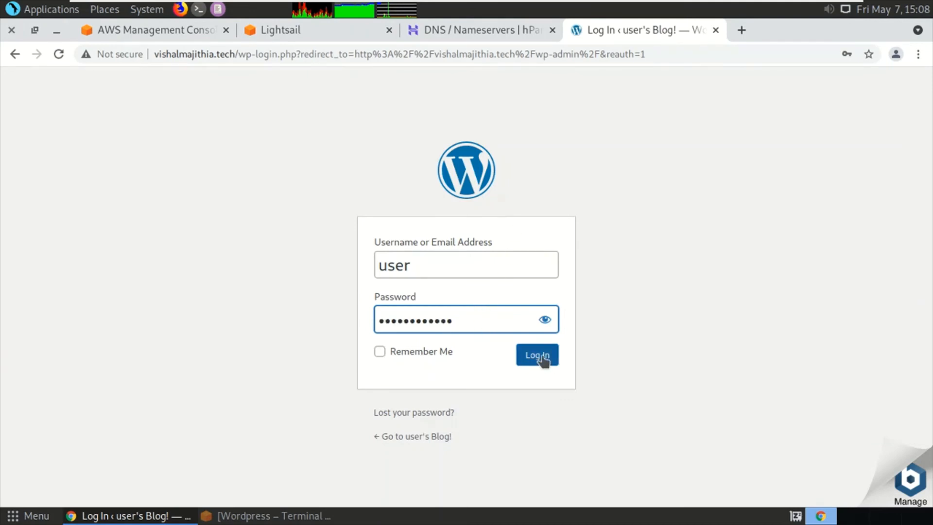
click(545, 319)
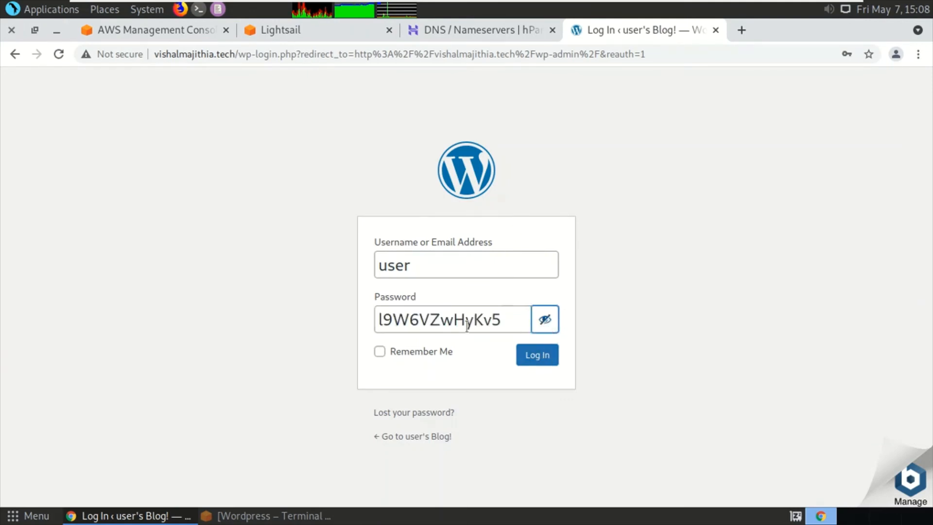
Check the application password again in the Lightsail SSH terminal window and minimize it
click(323, 34)
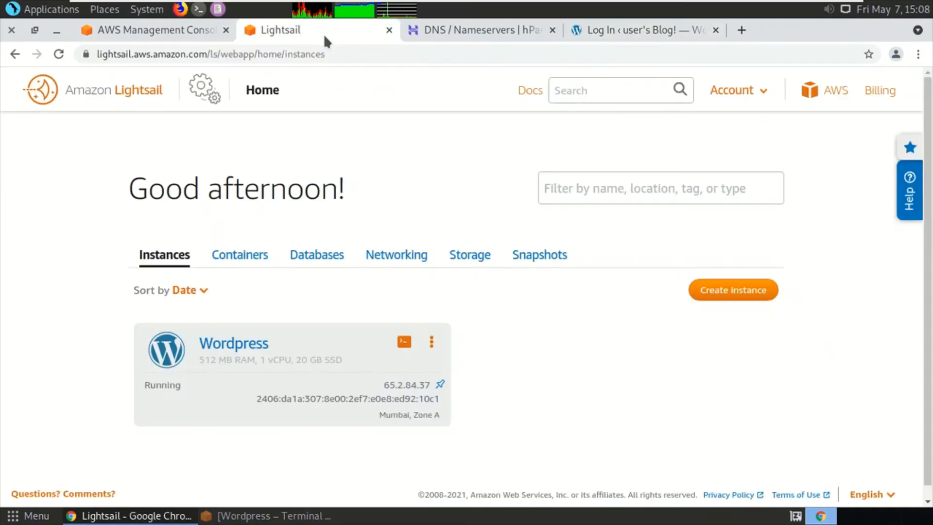
click(302, 514)
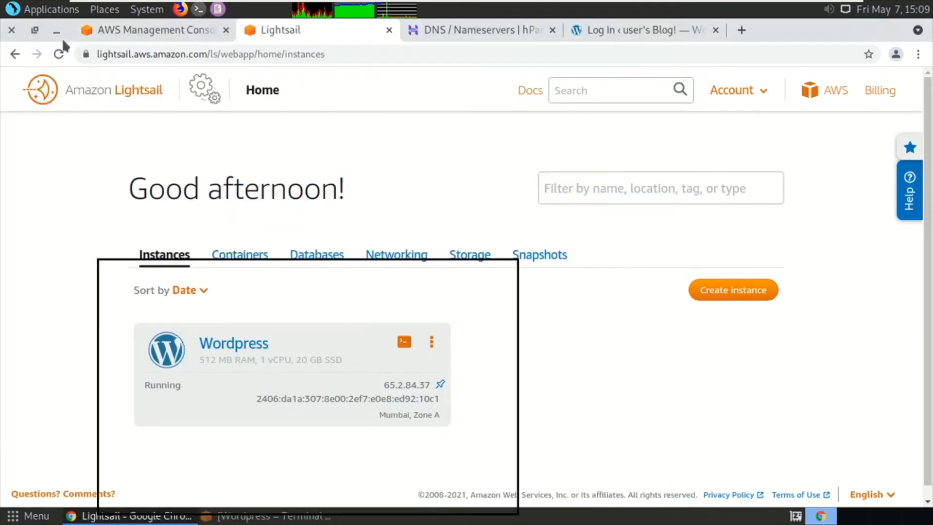
click(26, 29)
Submit the filled-in WordPress login form and decline to save the password in the browser
click(604, 31)
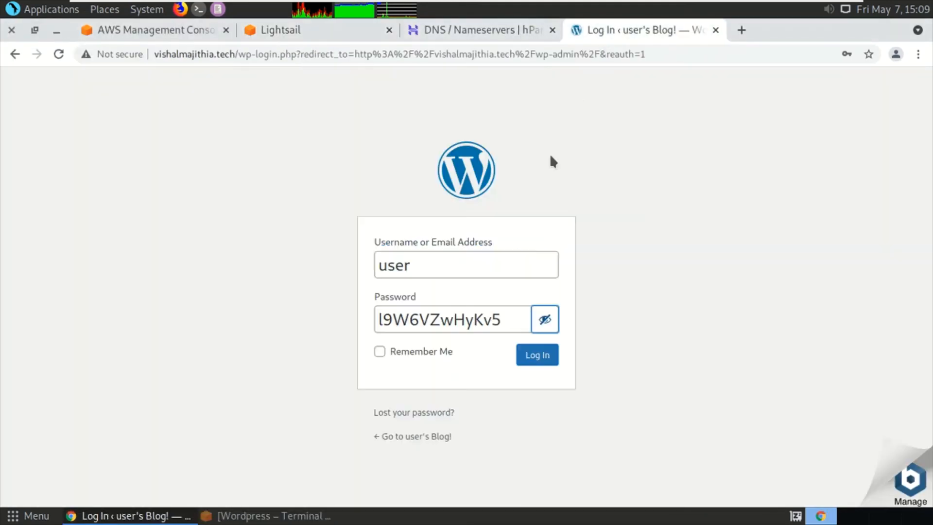
click(539, 358)
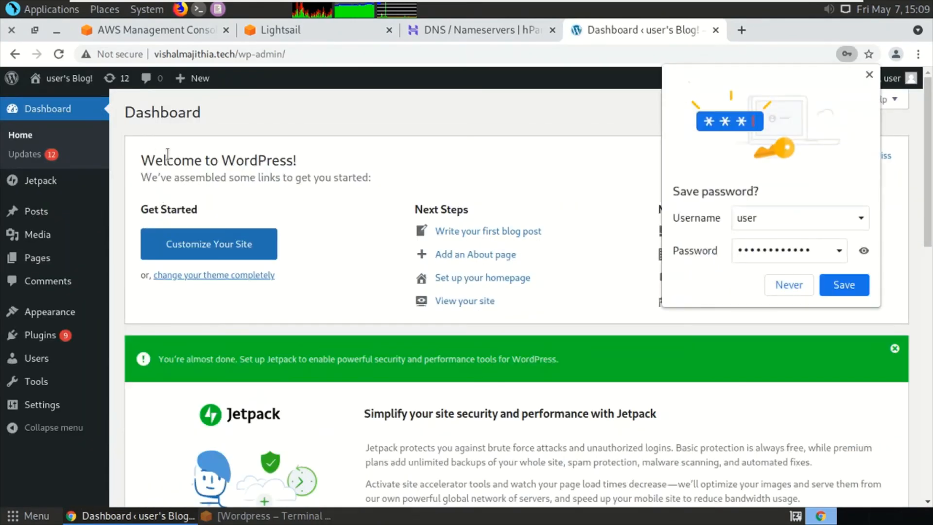
click(789, 286)
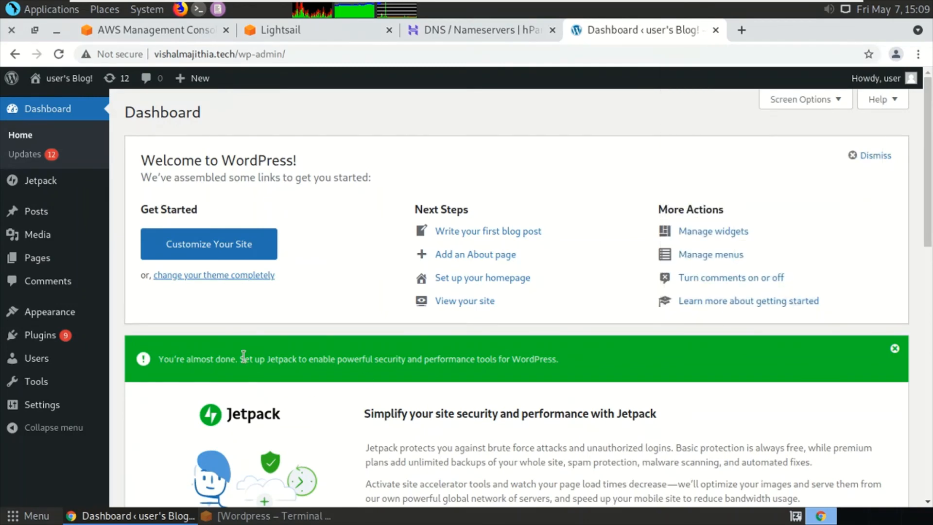
Review the list of preinstalled WordPress plugins from Akismet Anti-Spam down to WP Mail SMTP
click(72, 341)
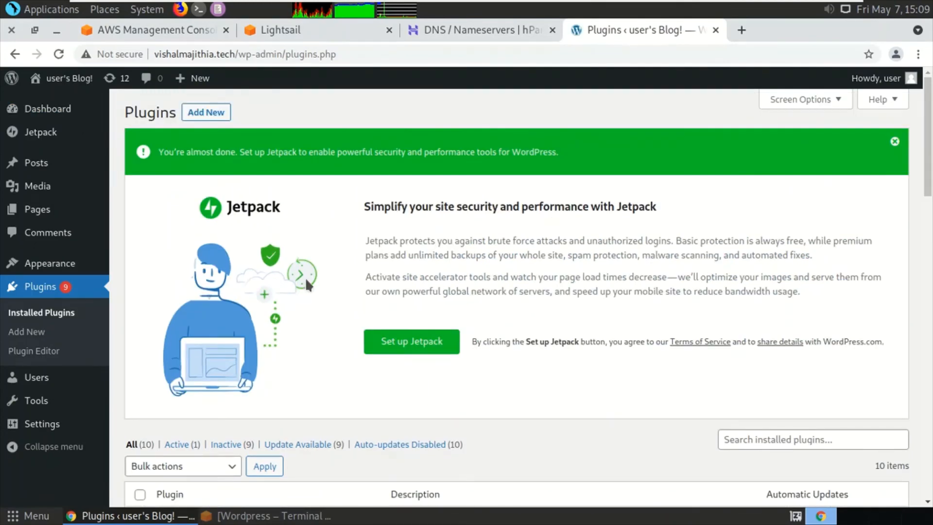
scroll(306, 276, down, 4)
scroll(239, 349, down, 1)
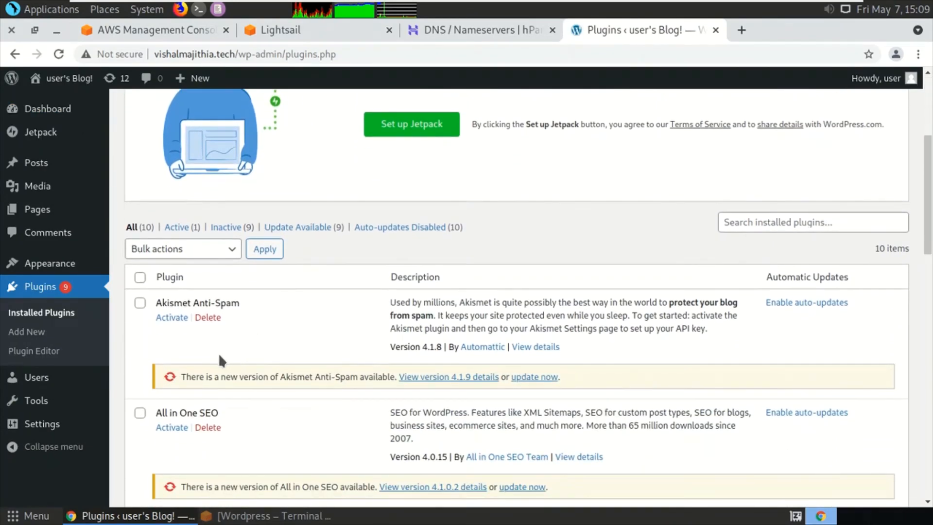
scroll(246, 398, down, 6)
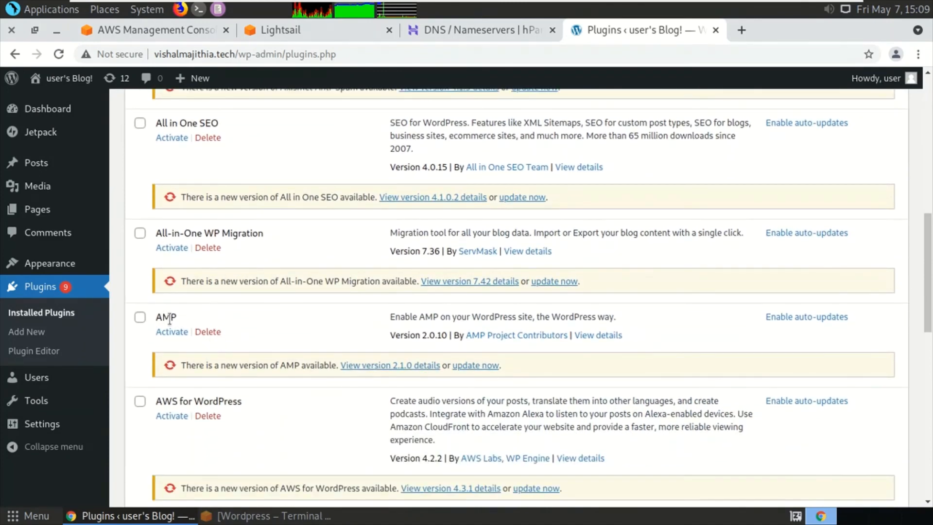
scroll(268, 318, down, 3)
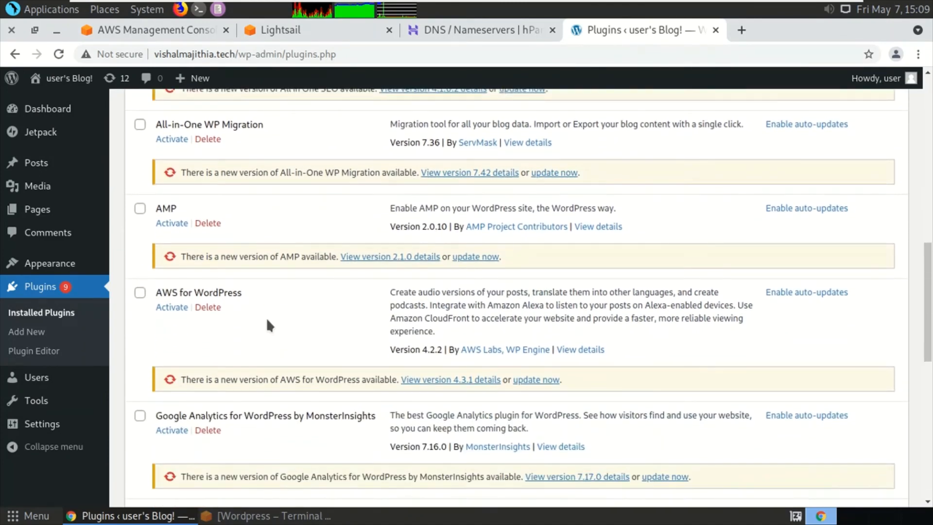
scroll(266, 325, down, 2)
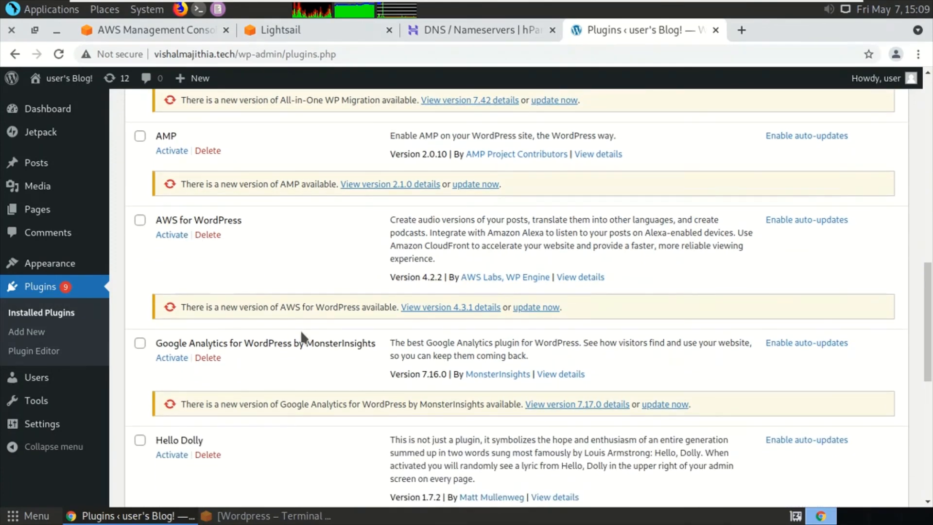
scroll(282, 299, down, 2)
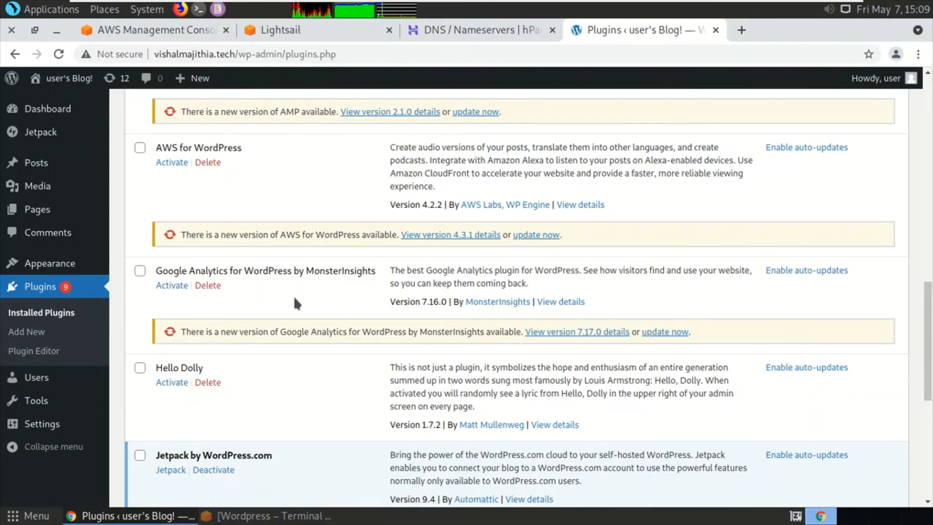
scroll(295, 303, down, 1)
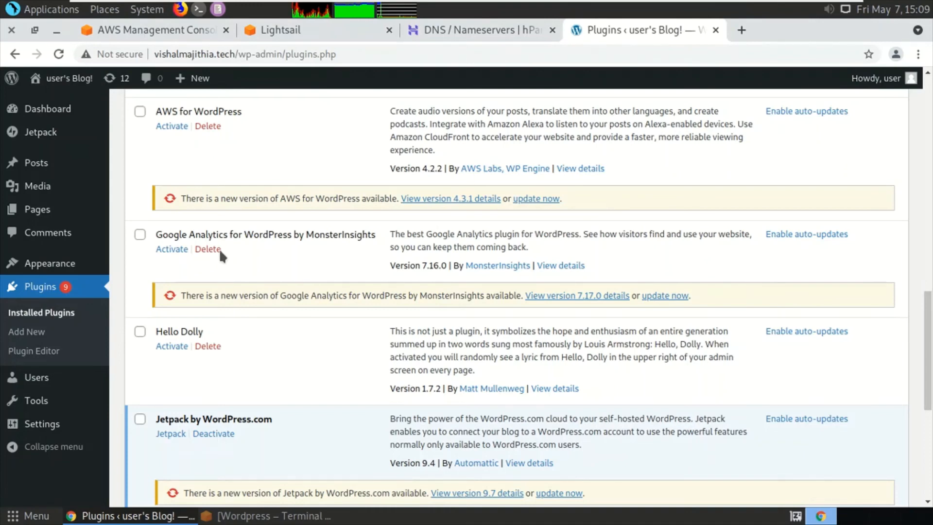
scroll(284, 306, down, 3)
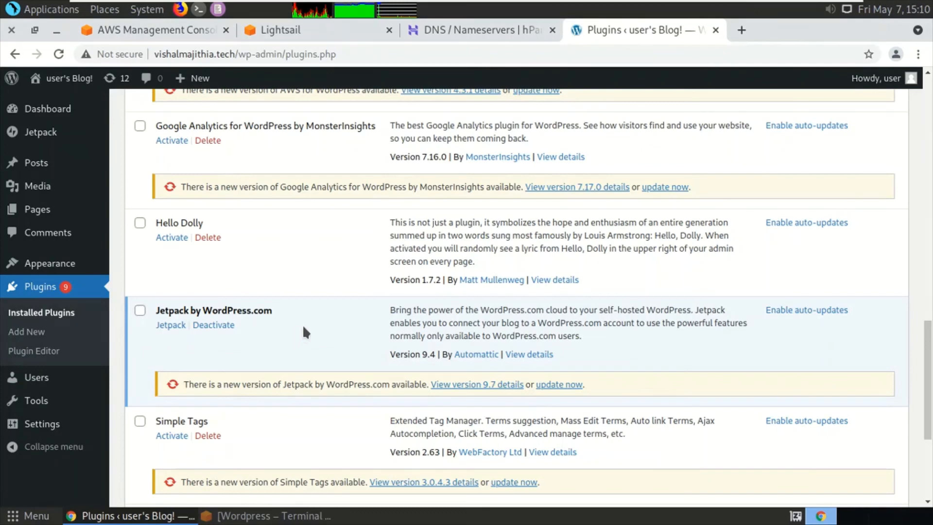
scroll(300, 323, down, 1)
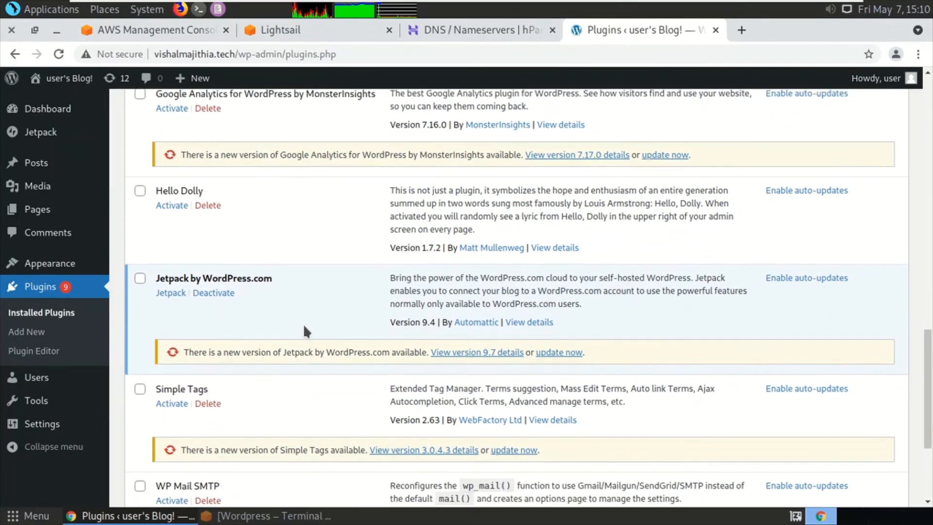
scroll(306, 330, down, 5)
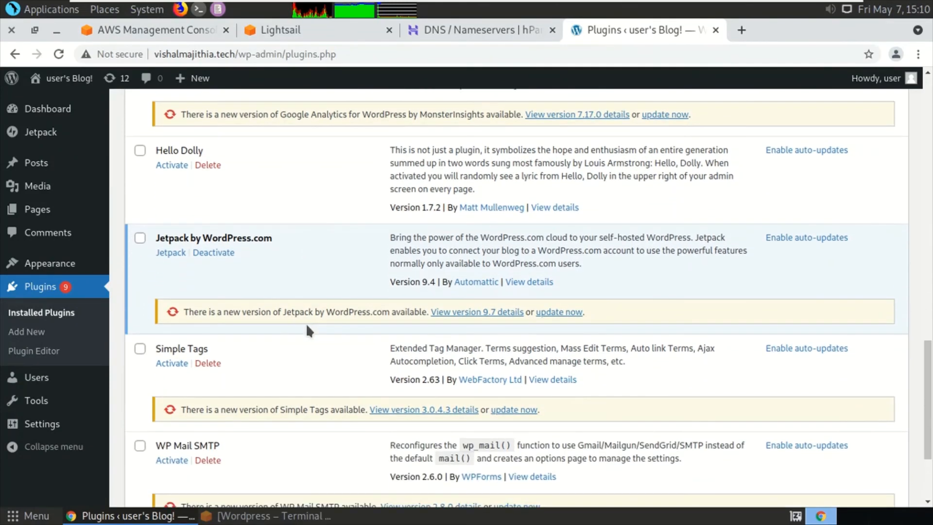
Return to the dashboard and open the profile of the administrator account user from the list of all users
click(50, 113)
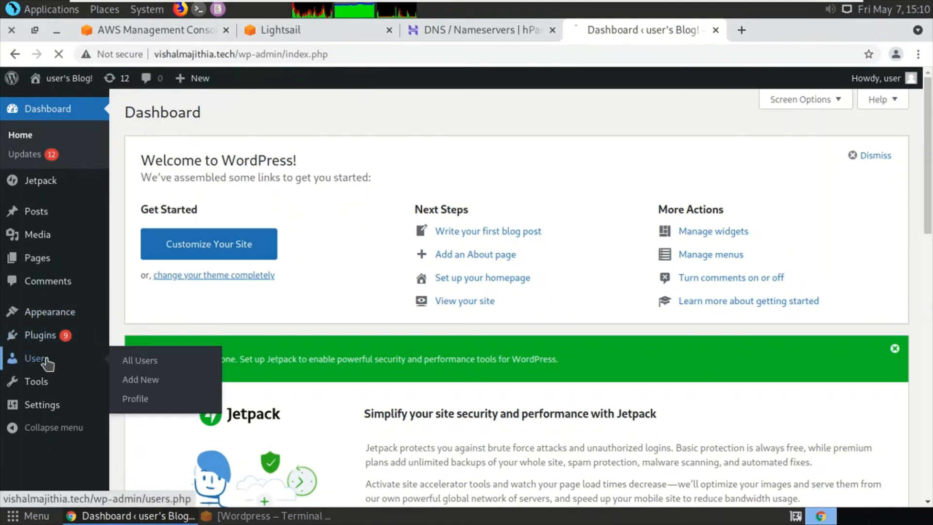
click(72, 360)
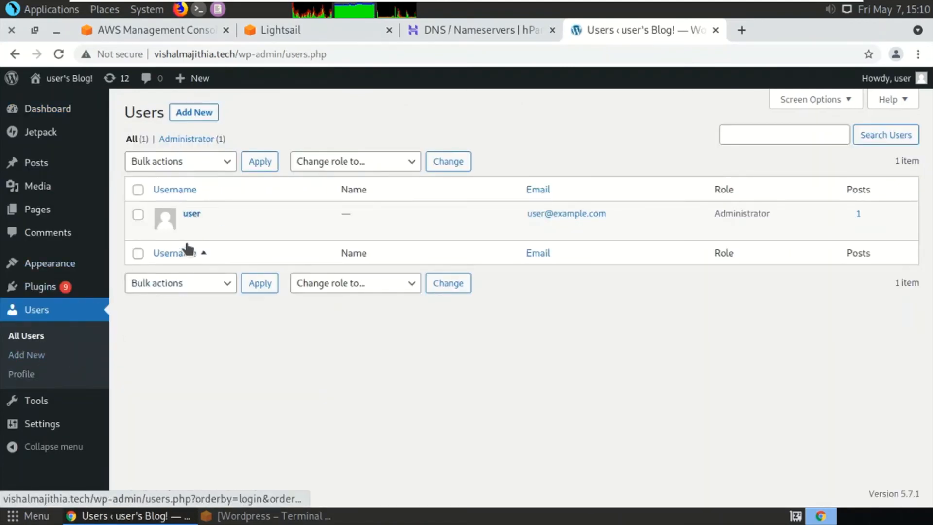
click(191, 227)
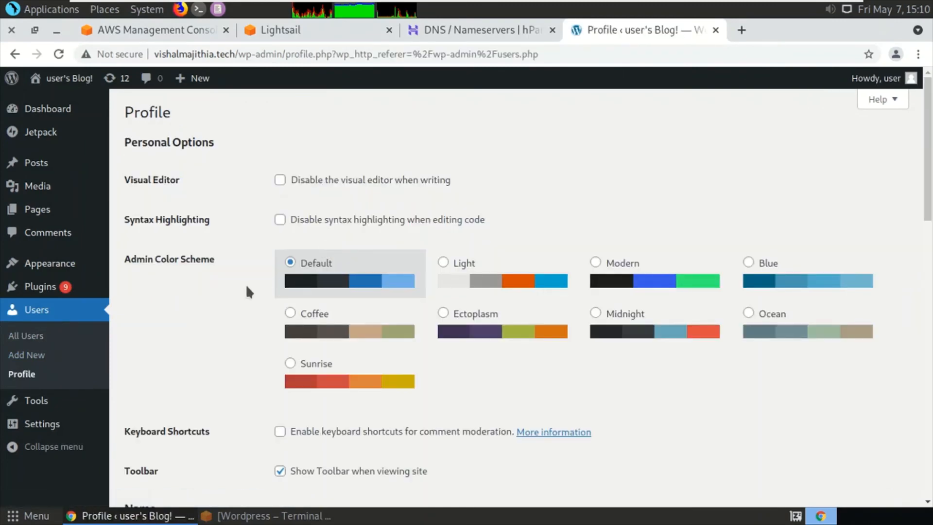
Generate a new password for the administrator account under Account Management and copy it from the New Password field
scroll(234, 288, down, 4)
scroll(236, 294, down, 4)
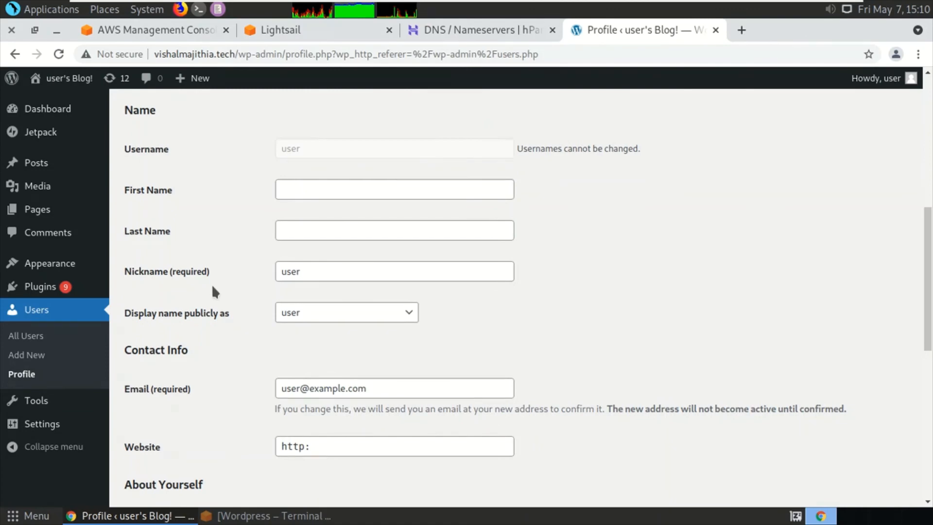
scroll(211, 288, up, 3)
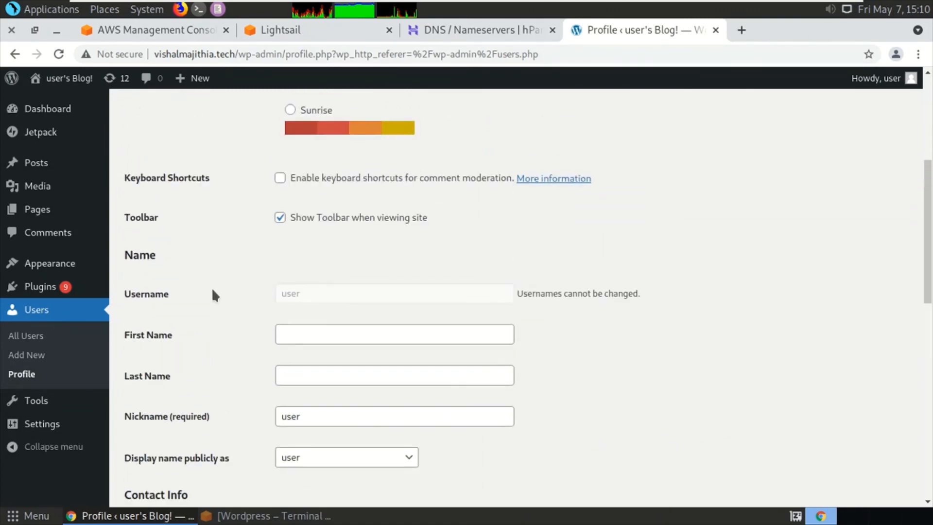
scroll(211, 288, down, 4)
scroll(214, 291, down, 8)
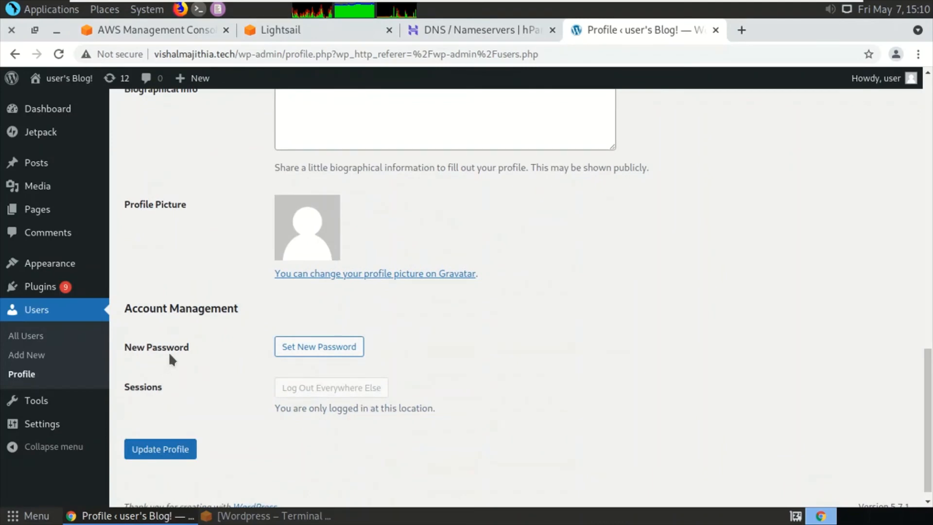
click(323, 348)
drag(469, 373, 339, 364)
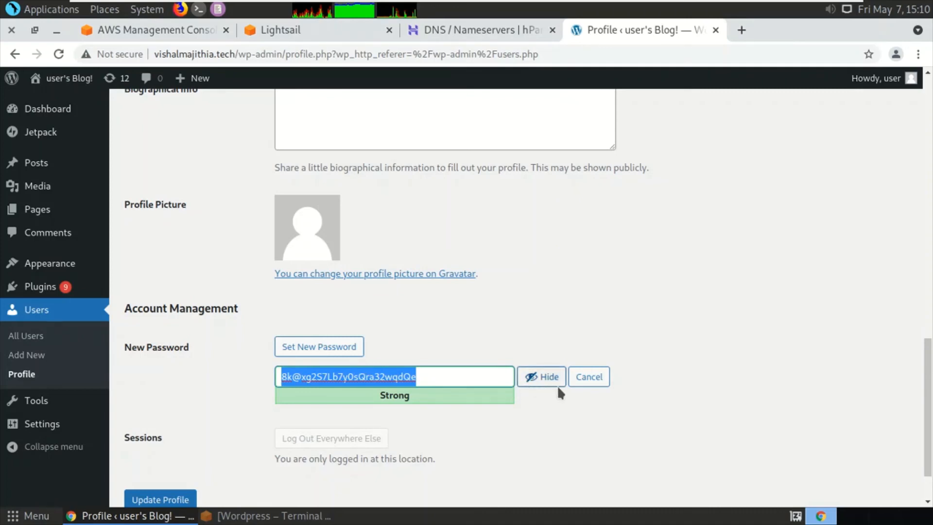
click(531, 382)
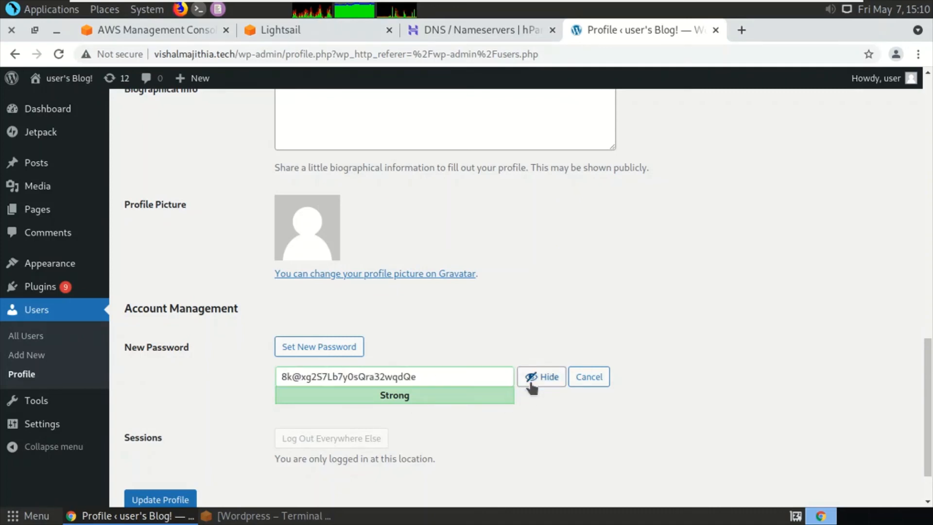
click(530, 383)
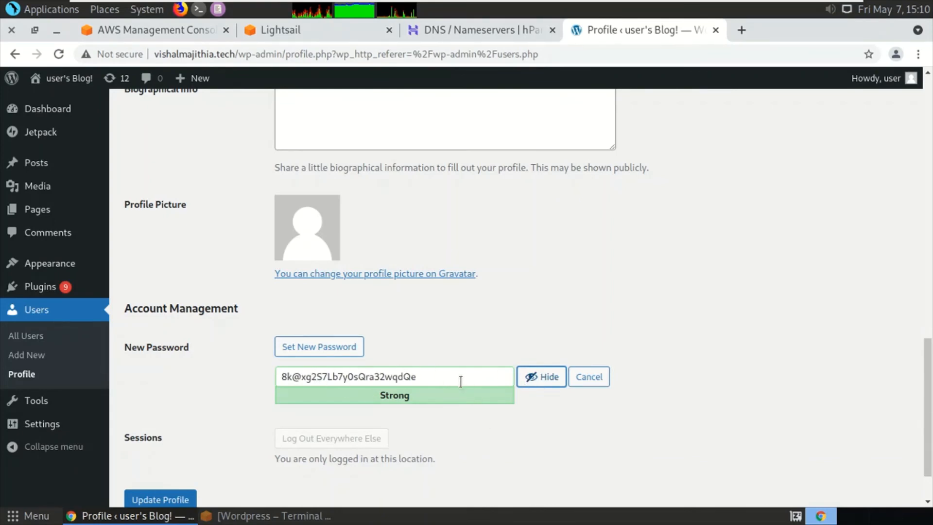
drag(426, 377, 270, 376)
key(ctrl+c)
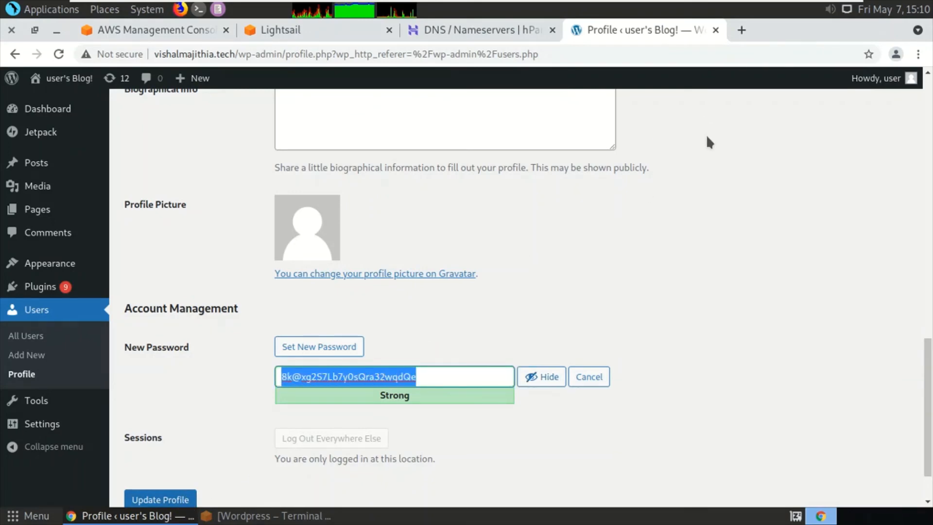
Open a new local terminal window and create a file named password with nano
key(ctrl+alt+t)
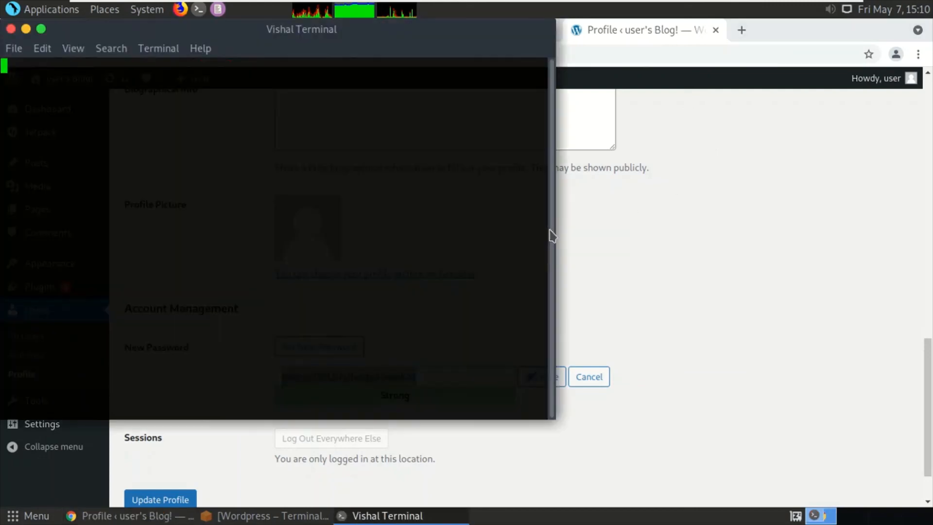
text(ca)
key(BackSpace)
key(BackSpace)
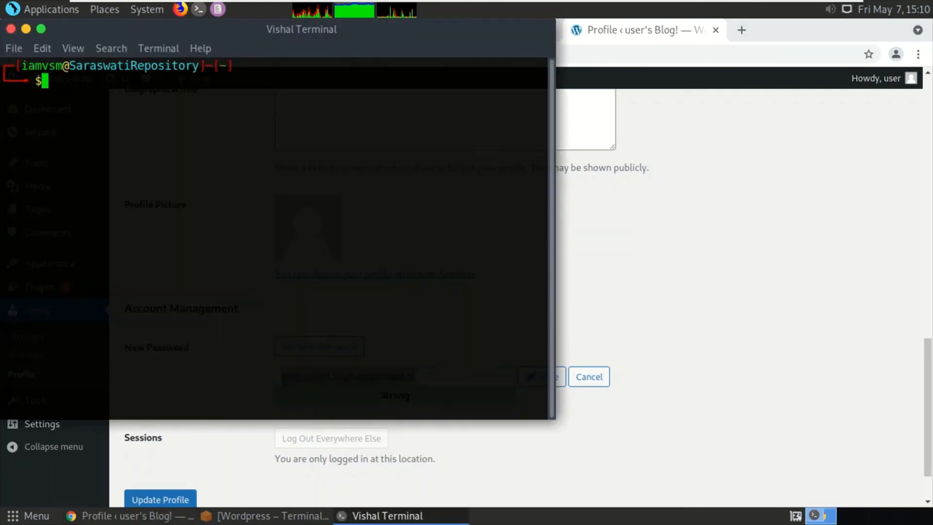
text(nano password)
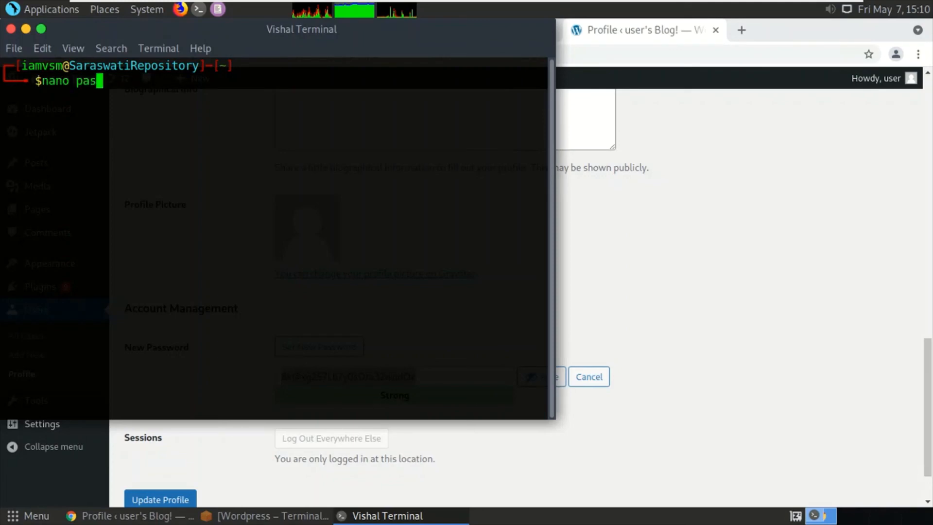
key(Return)
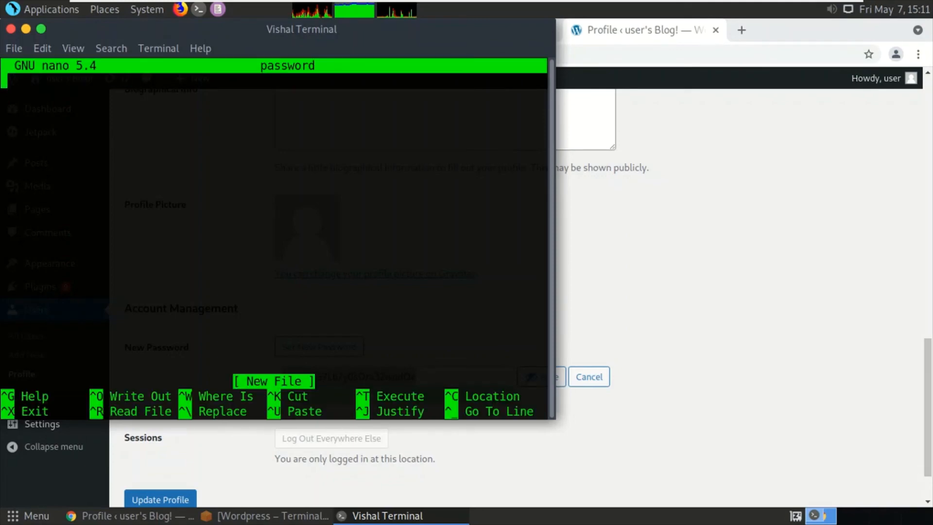
Paste the copied account password into the password file, save it and exit nano
right_click(392, 194)
click(426, 292)
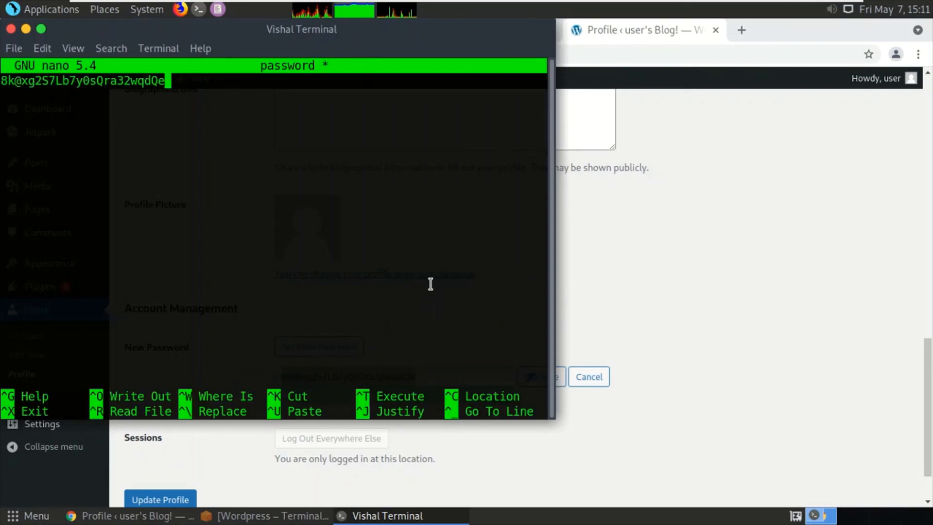
key(ctrl+o)
key(Return)
key(ctrl+x)
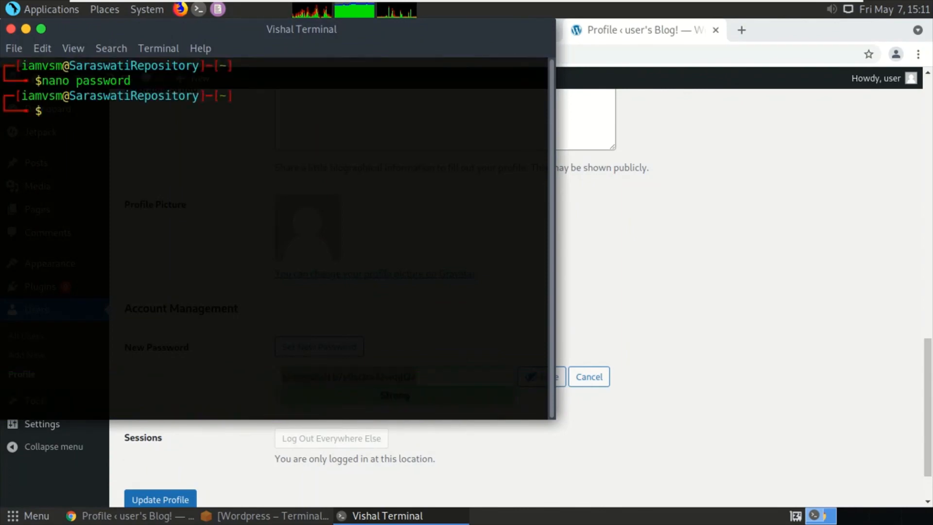
Print the contents of the password file with cat to check them, and minimize the terminal window
text(cat password)
key(Return)
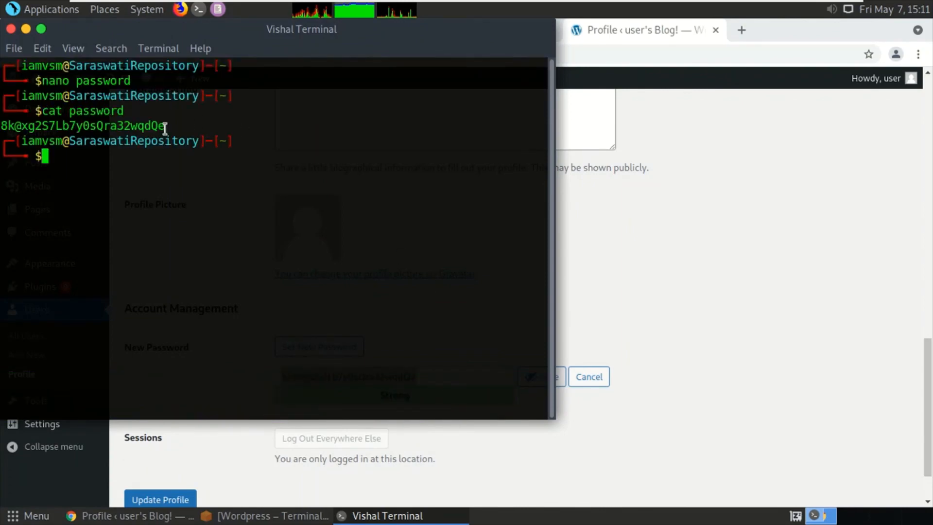
click(26, 29)
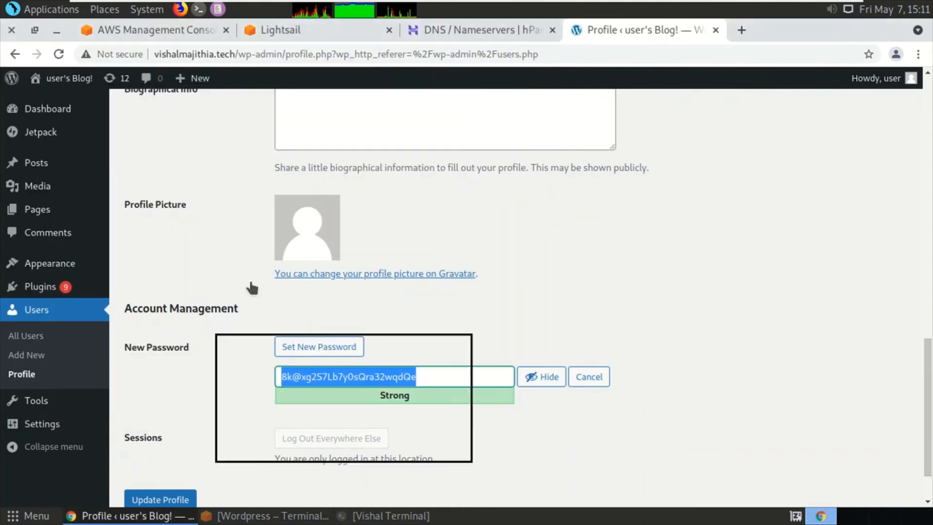
Update the WordPress profile with the new password and log out of the user account
click(181, 499)
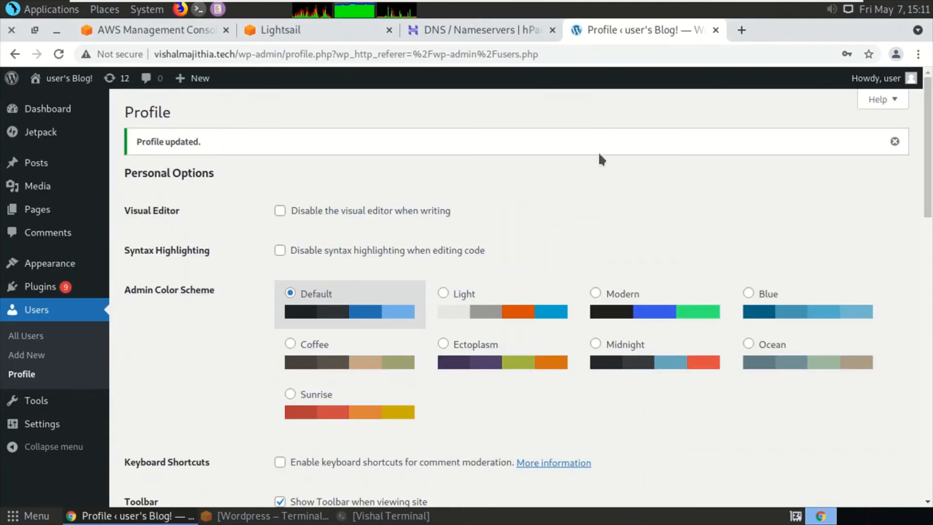
mouse_move(870, 78)
click(853, 150)
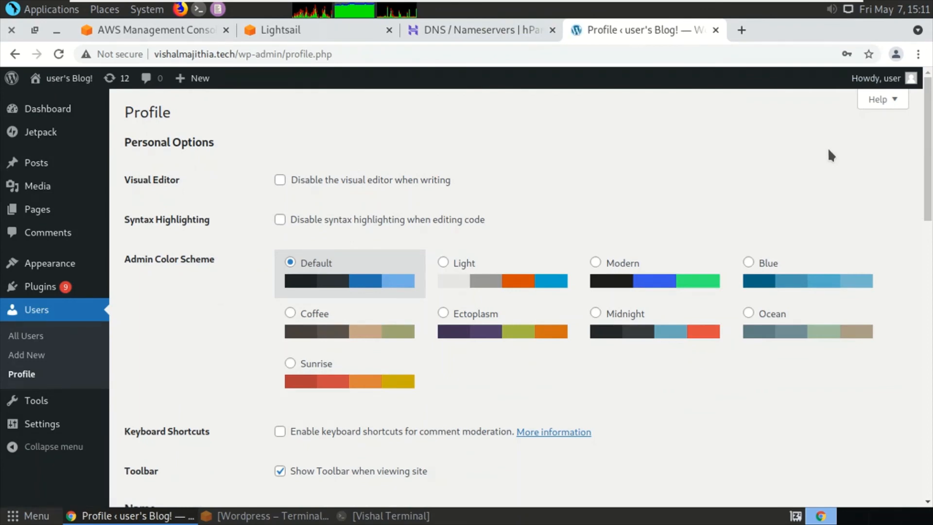
click(837, 149)
click(833, 149)
click(832, 130)
click(837, 147)
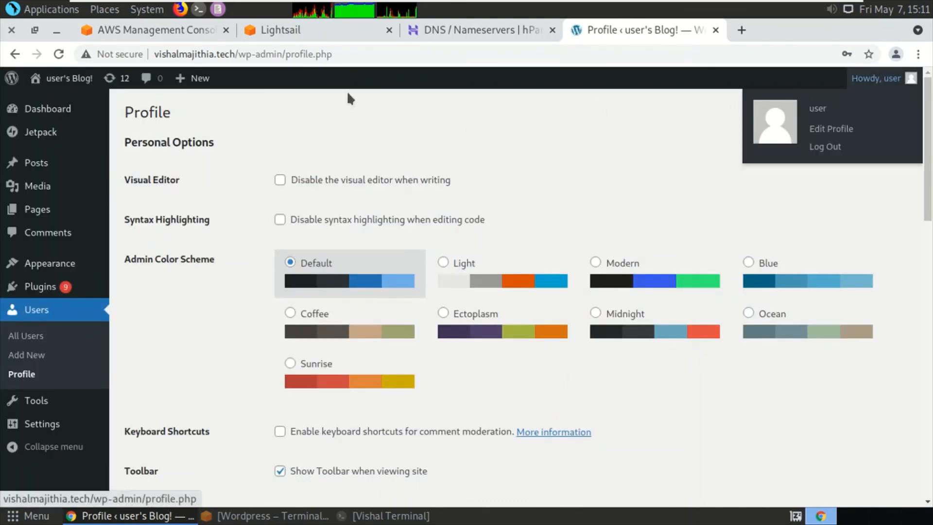
click(49, 117)
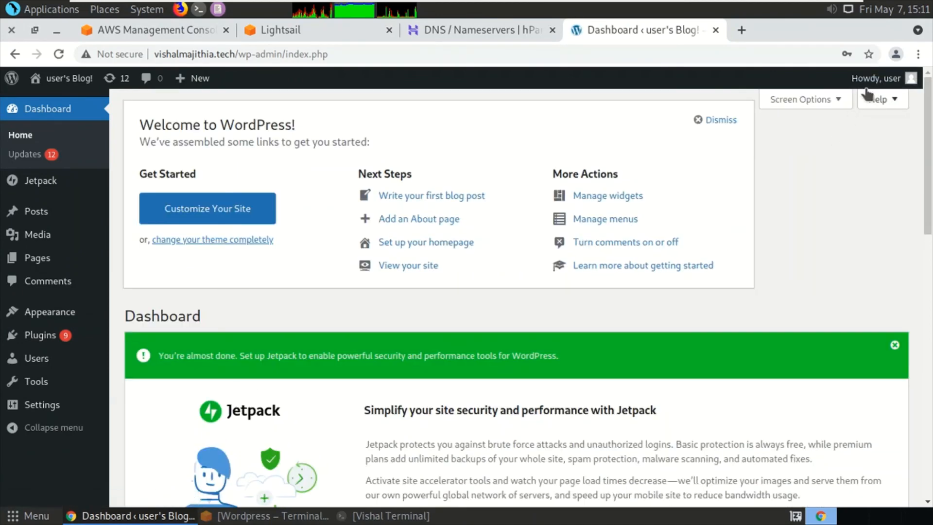
mouse_move(873, 86)
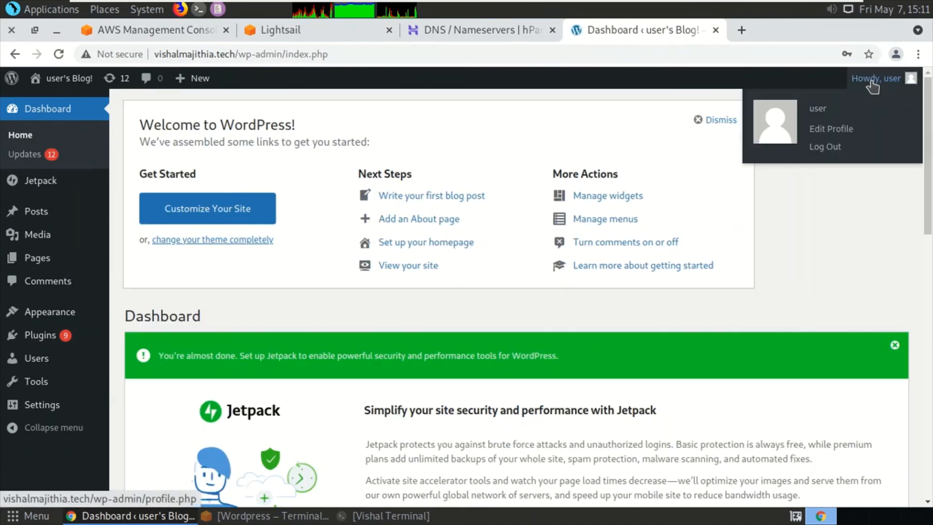
click(832, 147)
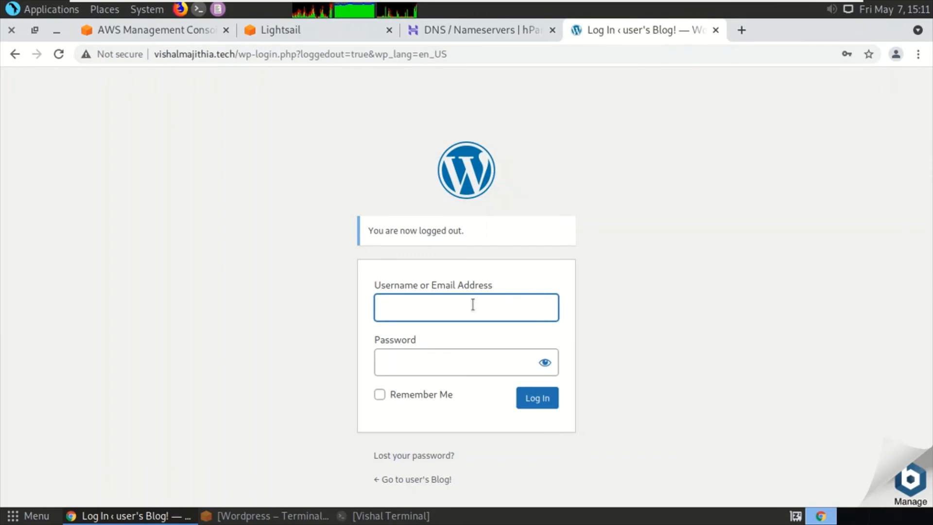
Enter user as the login username and copy the old application password from the Lightsail SSH terminal window
text(user)
click(270, 31)
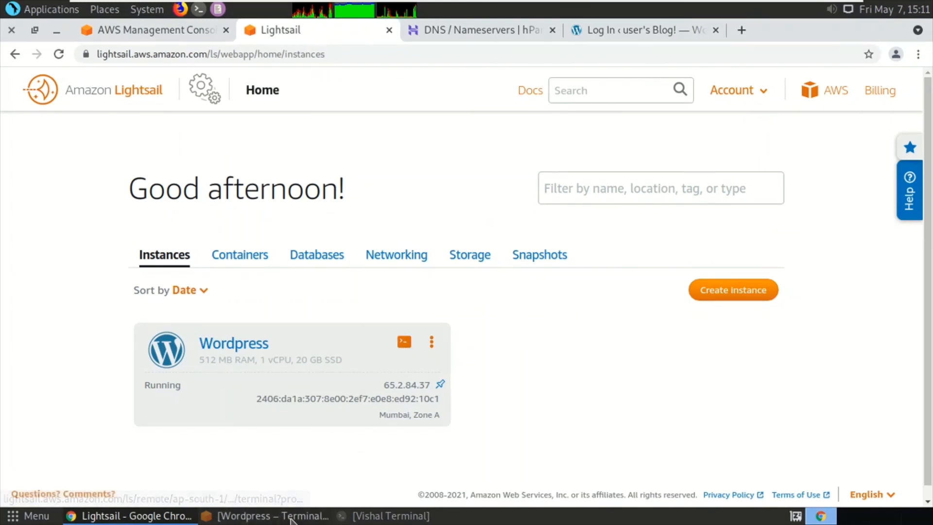
click(404, 341)
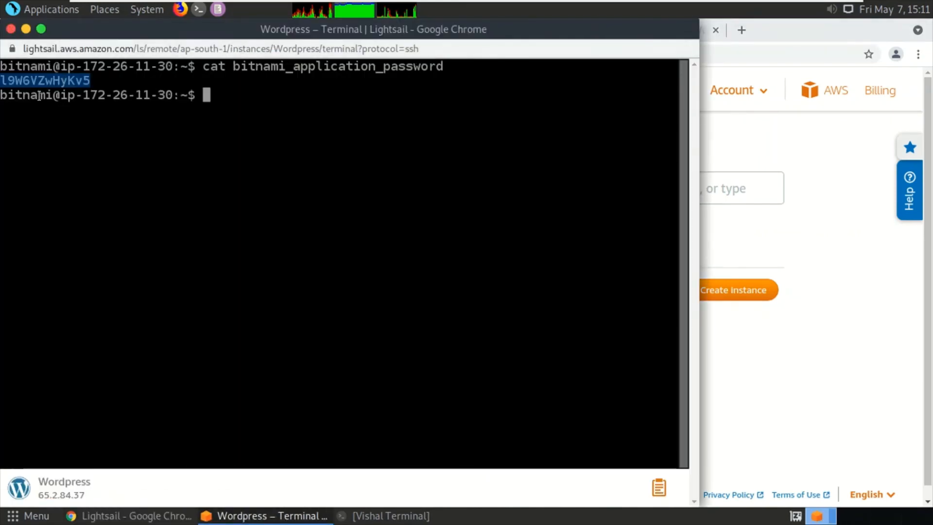
right_click(47, 81)
click(73, 120)
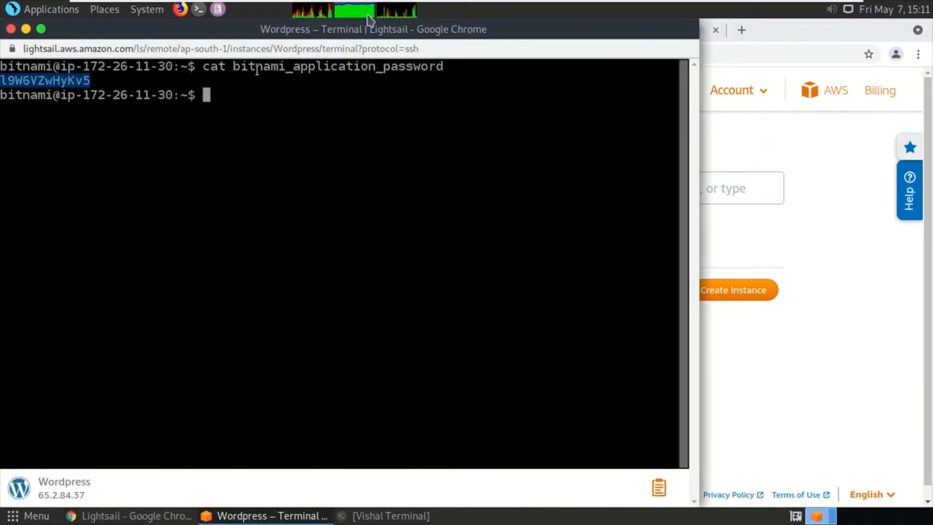
click(26, 28)
click(627, 30)
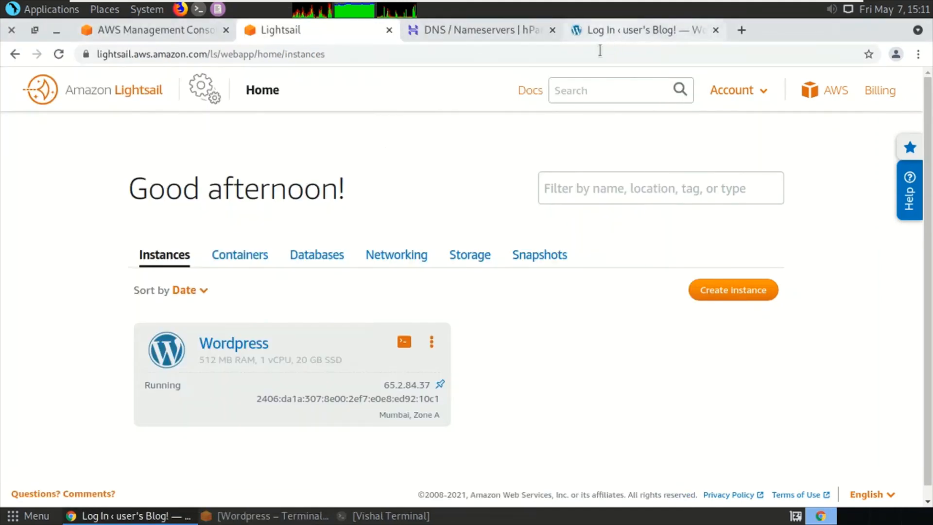
Paste the old application password into the login form's Password field and try to log in with it
click(424, 354)
key(ctrl+v)
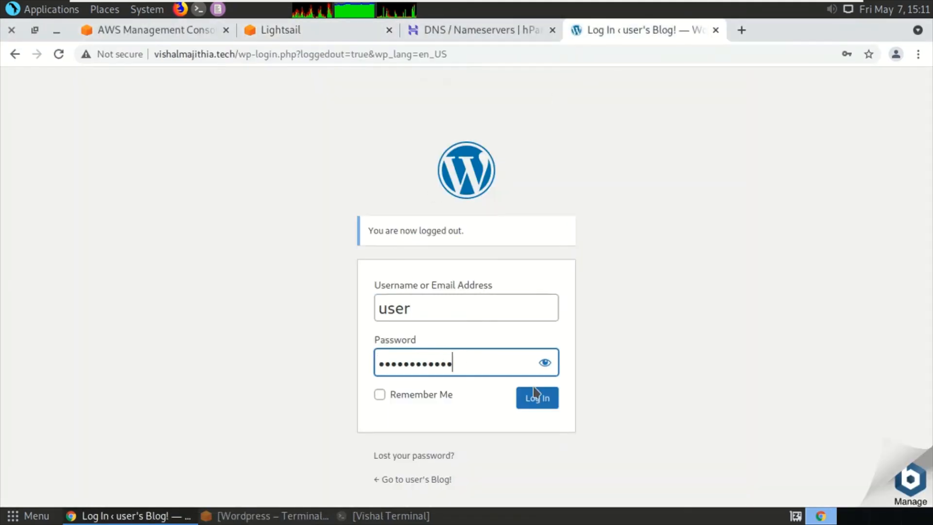
click(547, 365)
click(539, 401)
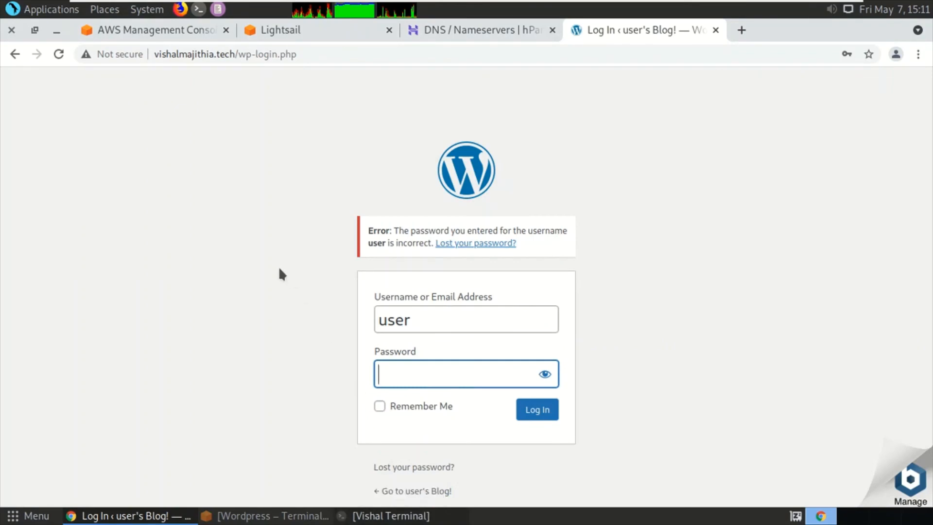
Switch to the local terminal window and copy the new account password from the printed password file
click(382, 516)
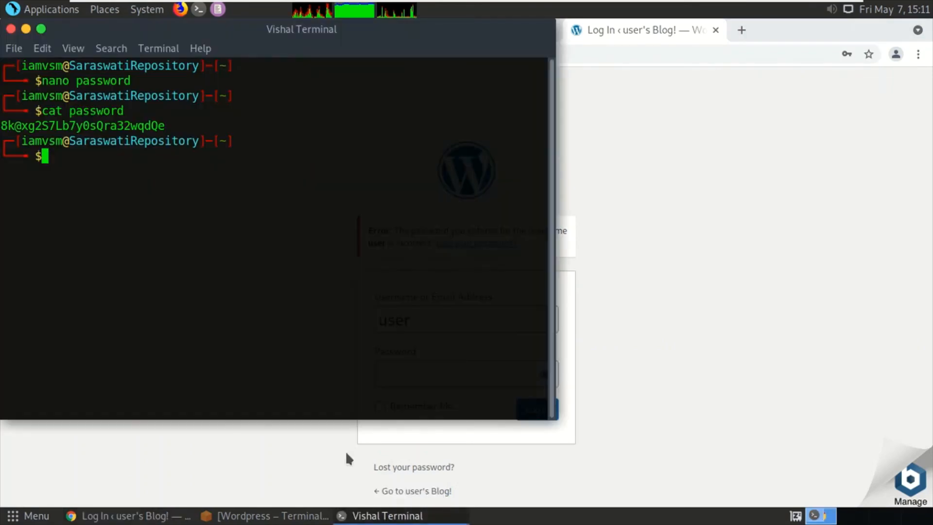
drag(5, 125, 161, 127)
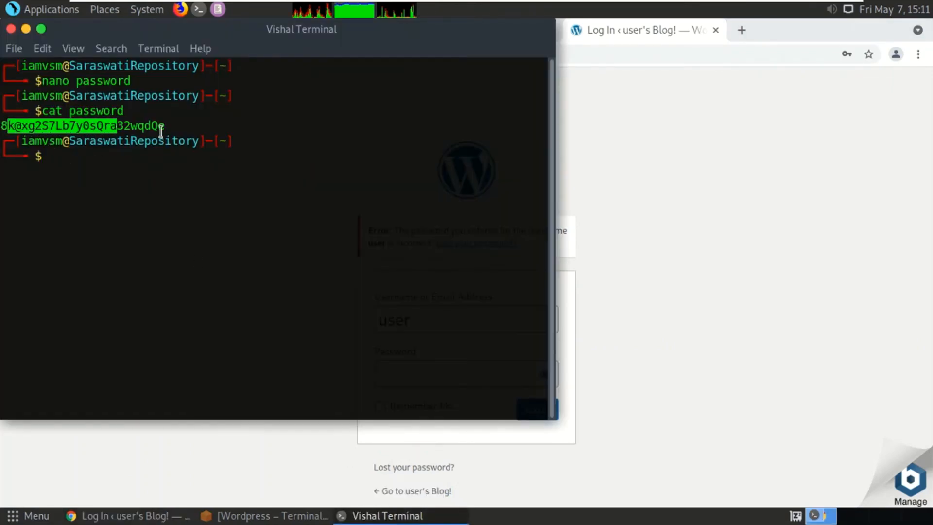
triple_click(160, 128)
click(18, 126)
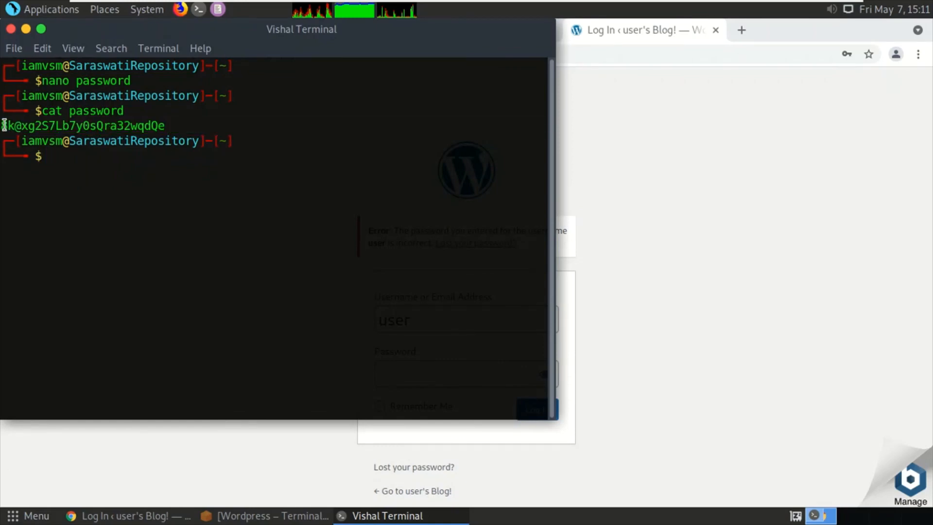
drag(4, 126, 168, 127)
click(159, 126)
right_click(28, 129)
key(Escape)
right_click(160, 129)
click(190, 204)
Return to the WordPress login page, paste the new password into the Password field, check it unmasked, and log in
click(605, 346)
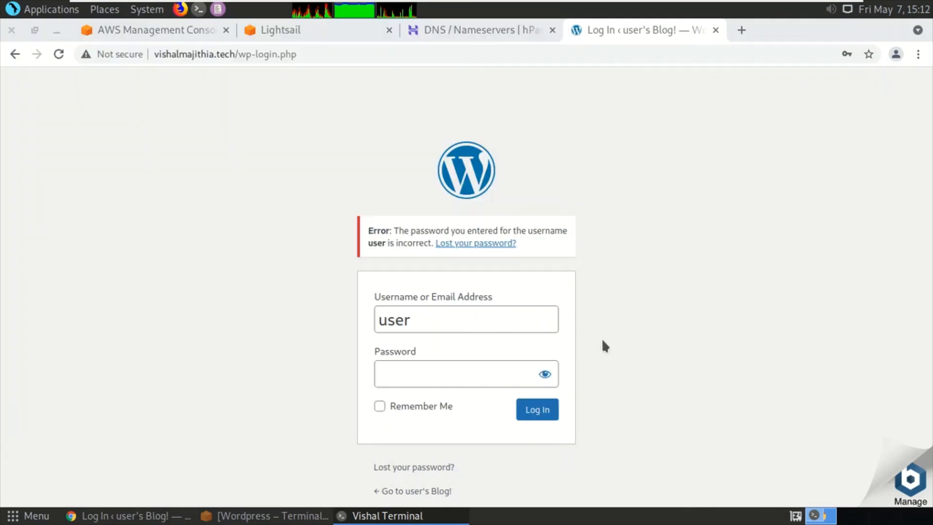
click(461, 373)
key(ctrl+v)
click(545, 373)
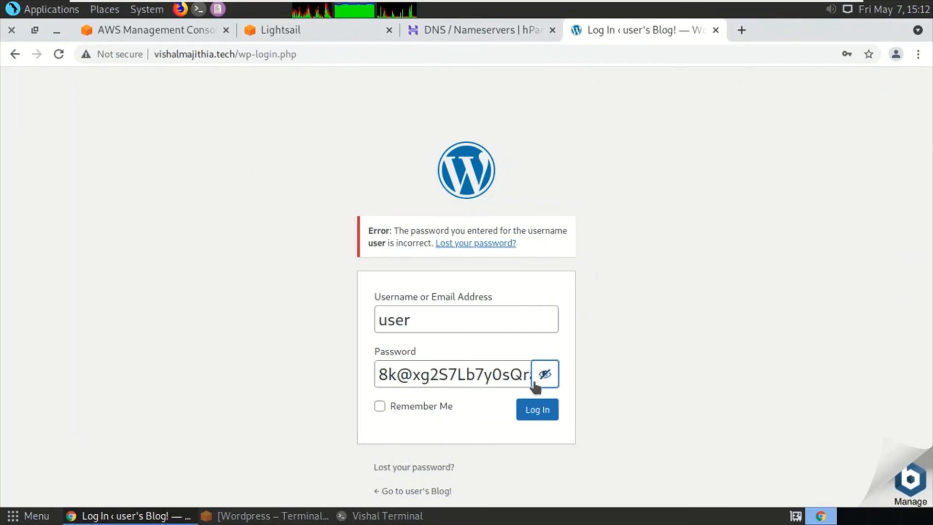
click(547, 380)
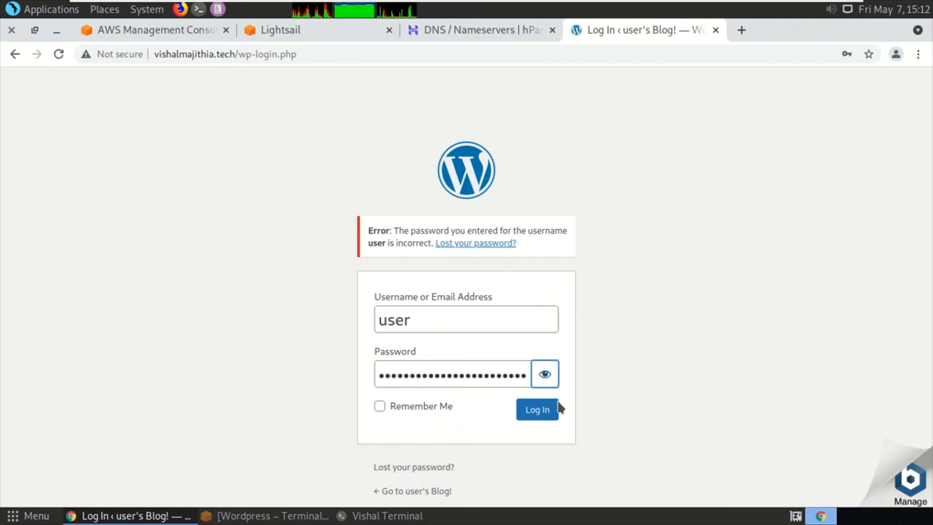
click(545, 413)
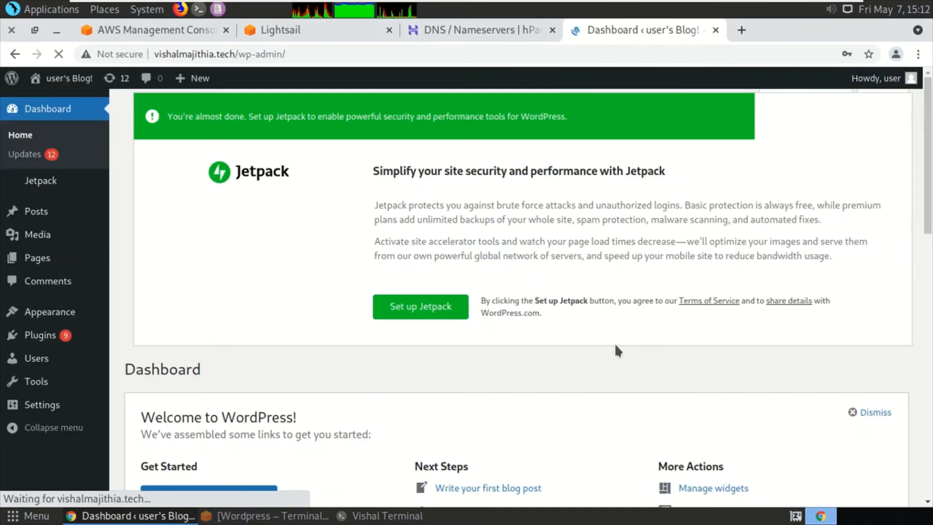